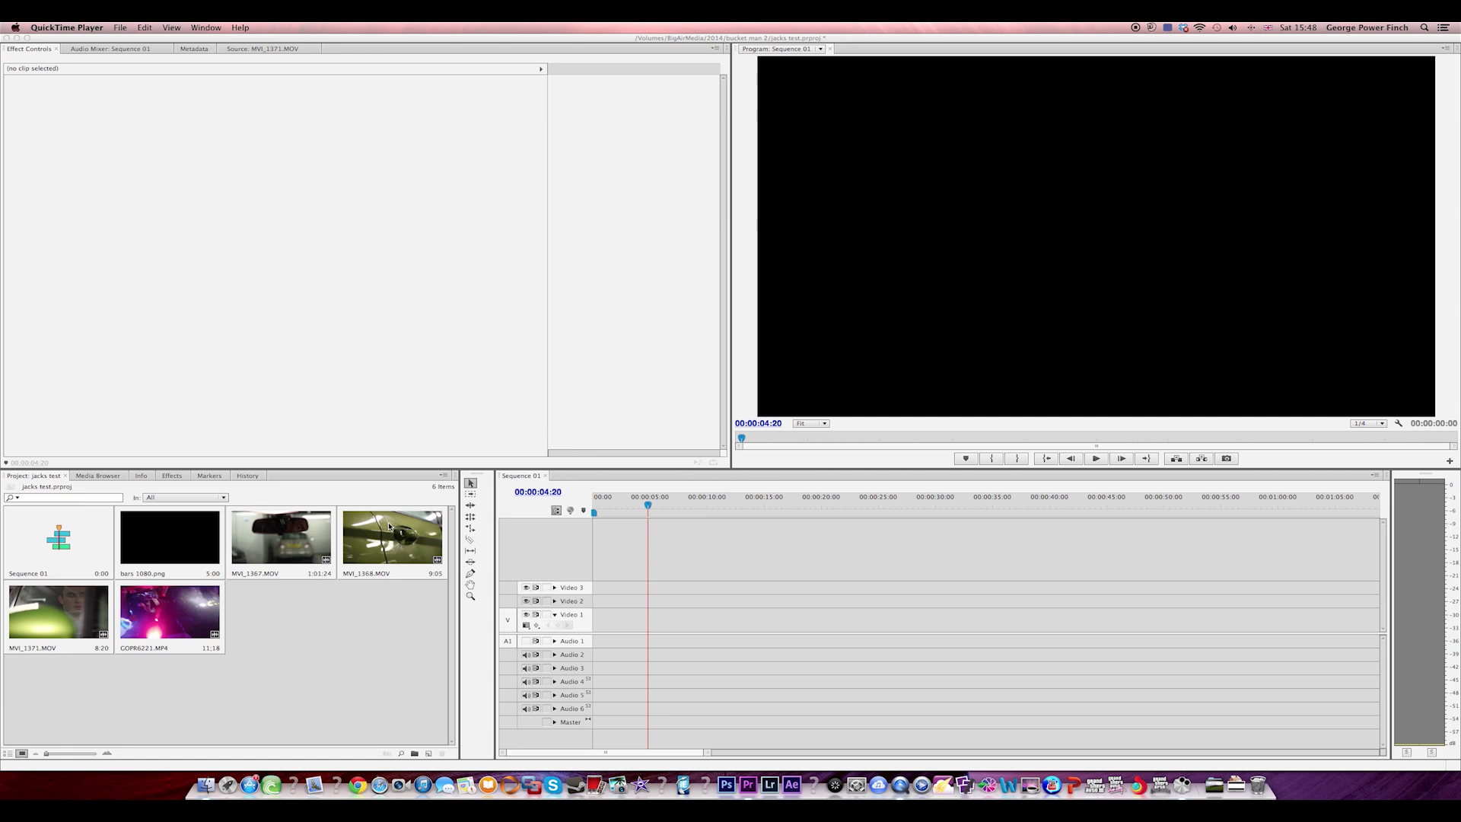
Add the clip MVI_1368.MOV at the start of Video 1 and play the sequence from its beginning.
click(389, 526)
drag(388, 525, 589, 630)
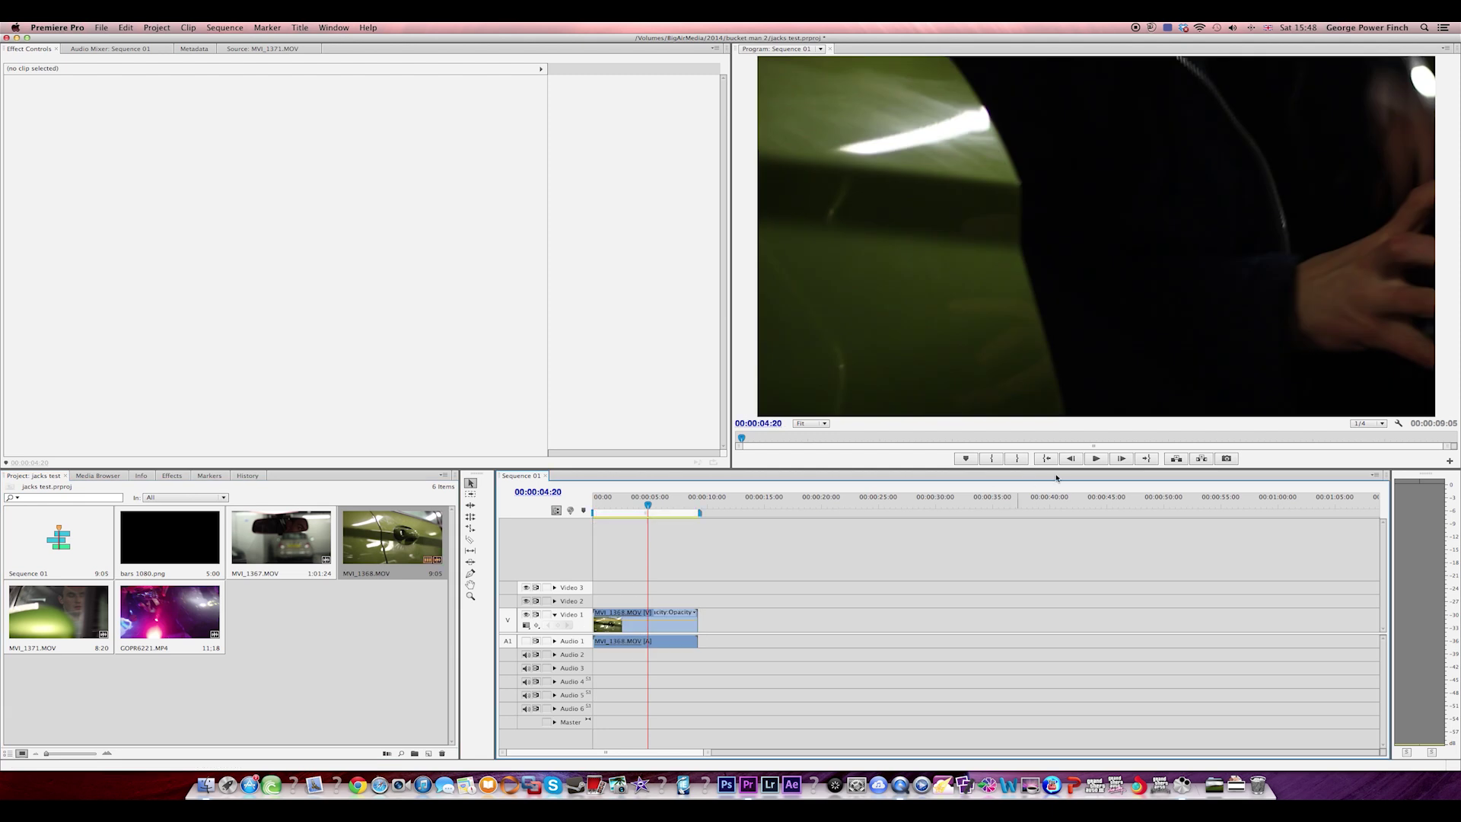
click(1047, 458)
click(1096, 458)
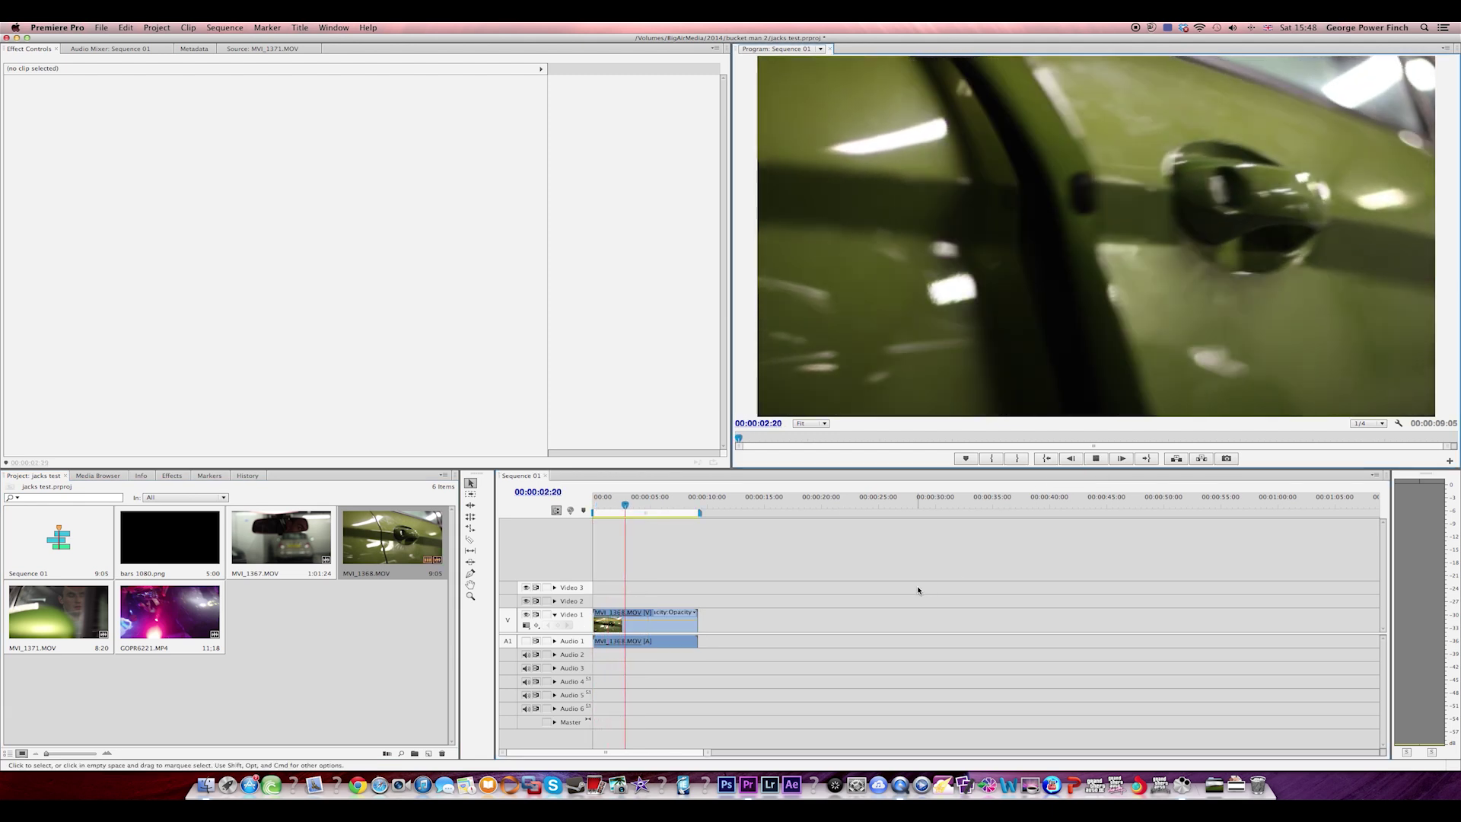
key(space)
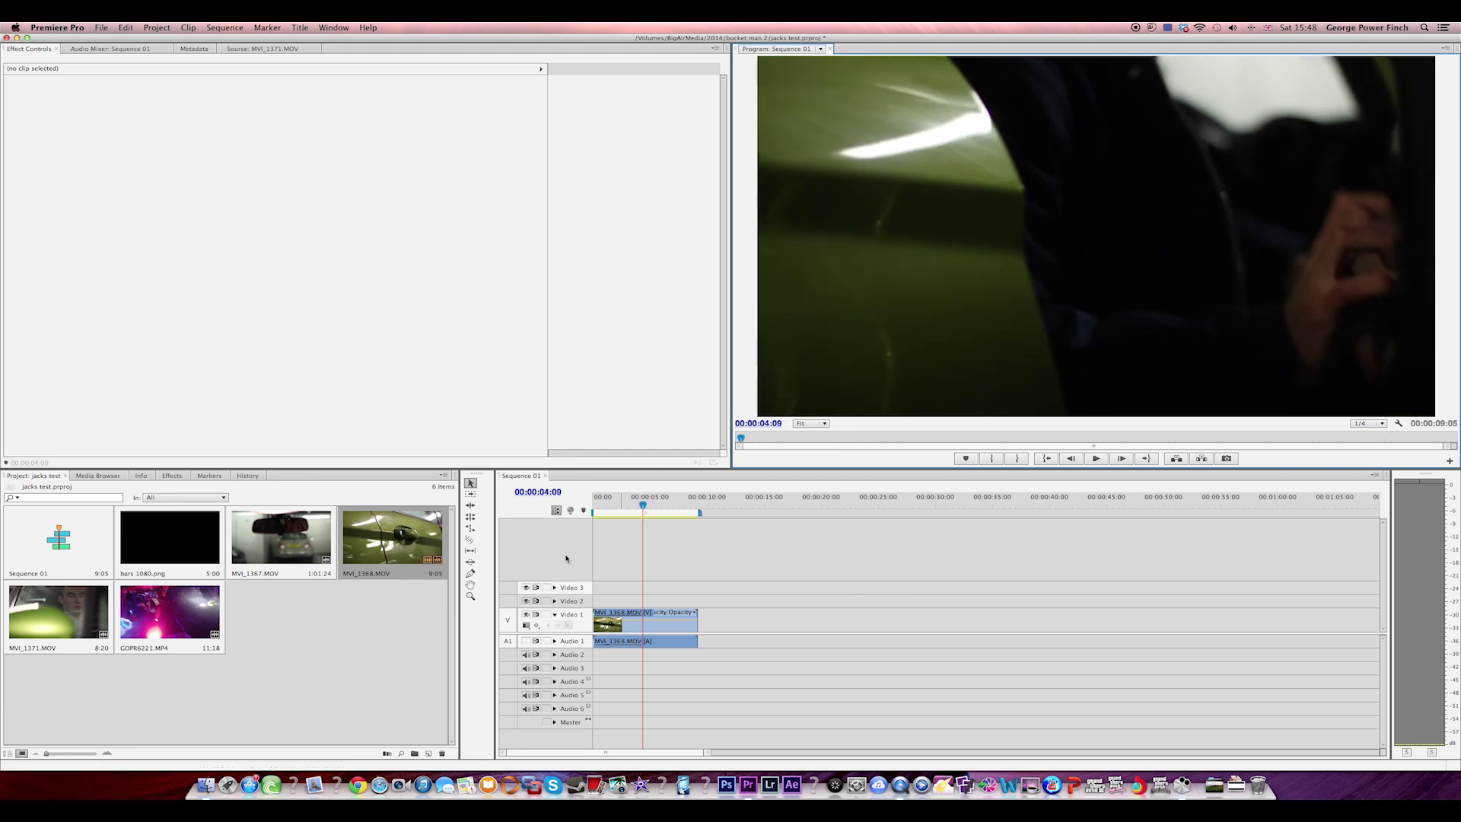
Return the playhead to the sequence start and lay bars 1080.png on Video 2 over the full length of the MVI_1368.MOV clip.
drag(635, 514, 613, 515)
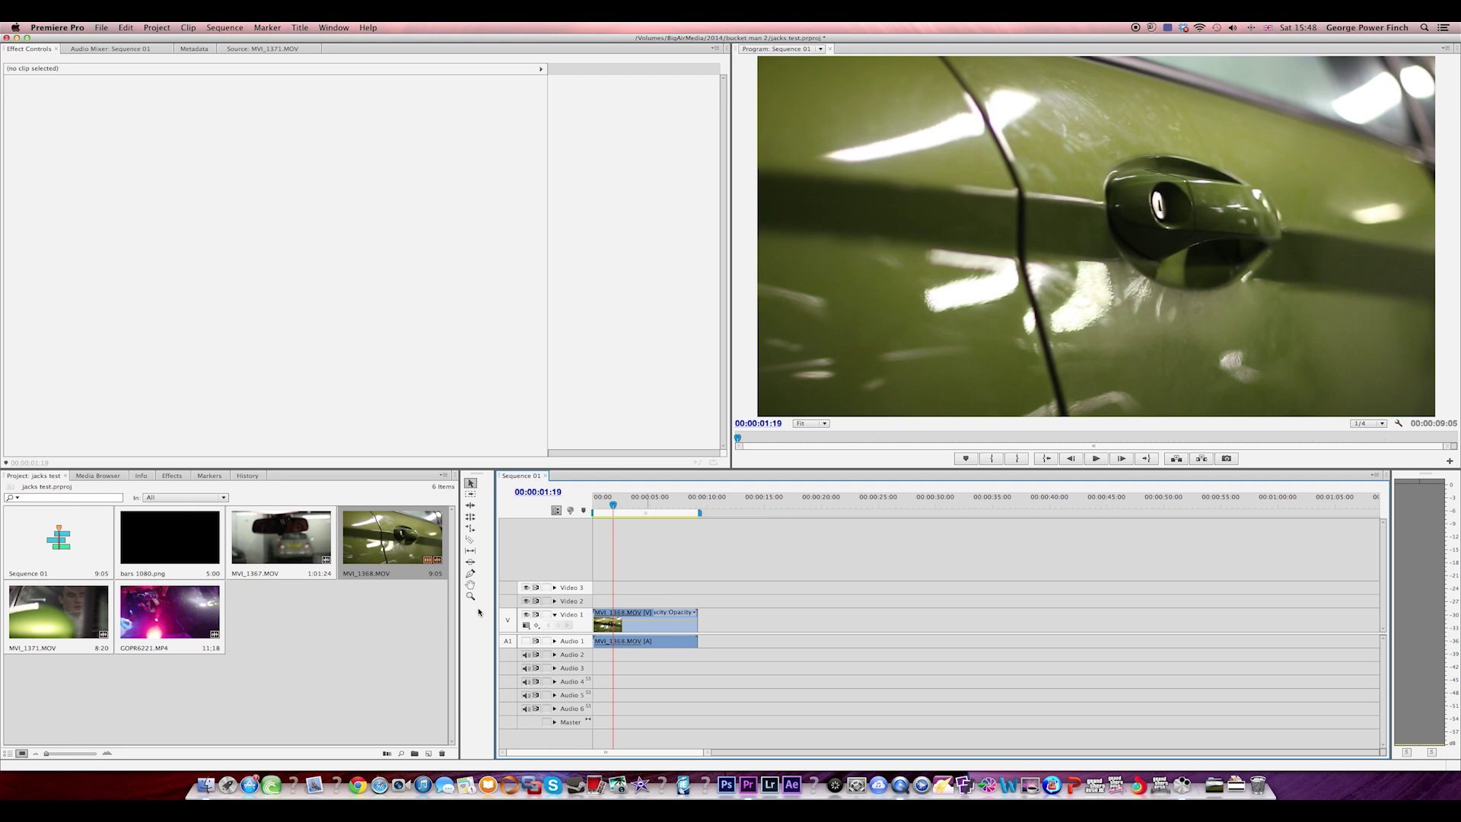
click(608, 514)
key(Home)
click(160, 542)
double_click(161, 542)
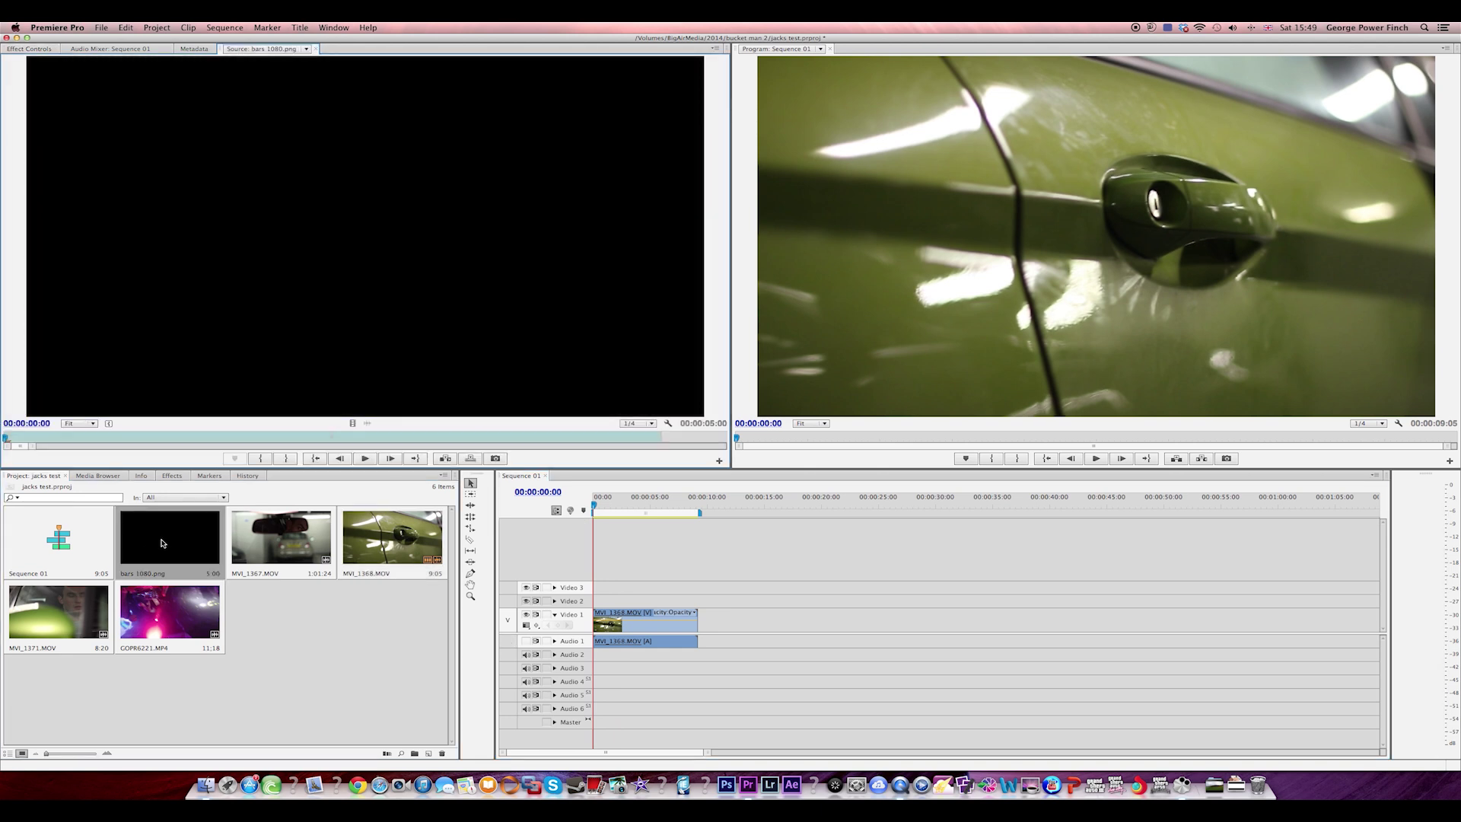
click(239, 633)
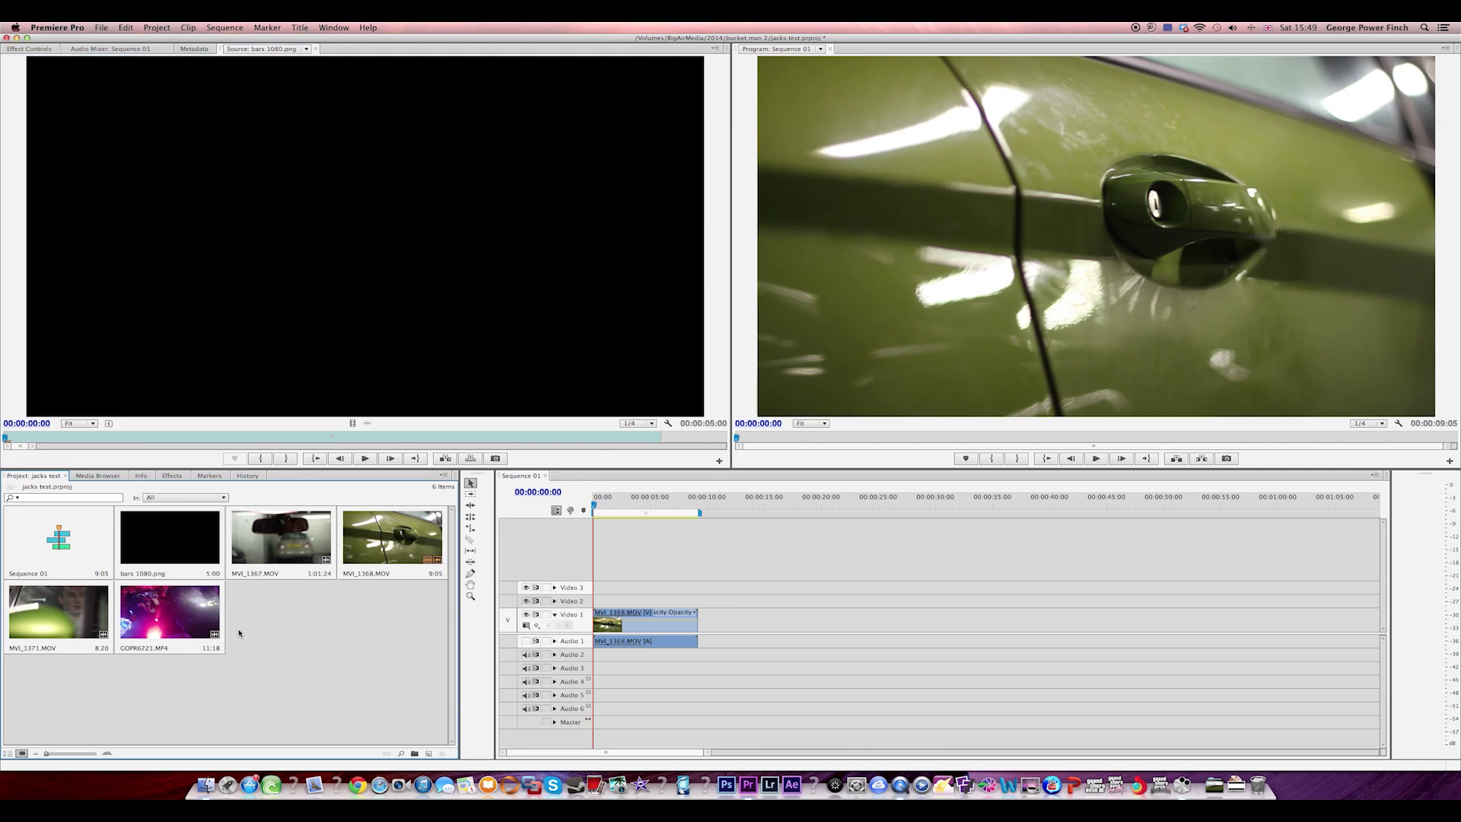
drag(181, 546, 640, 606)
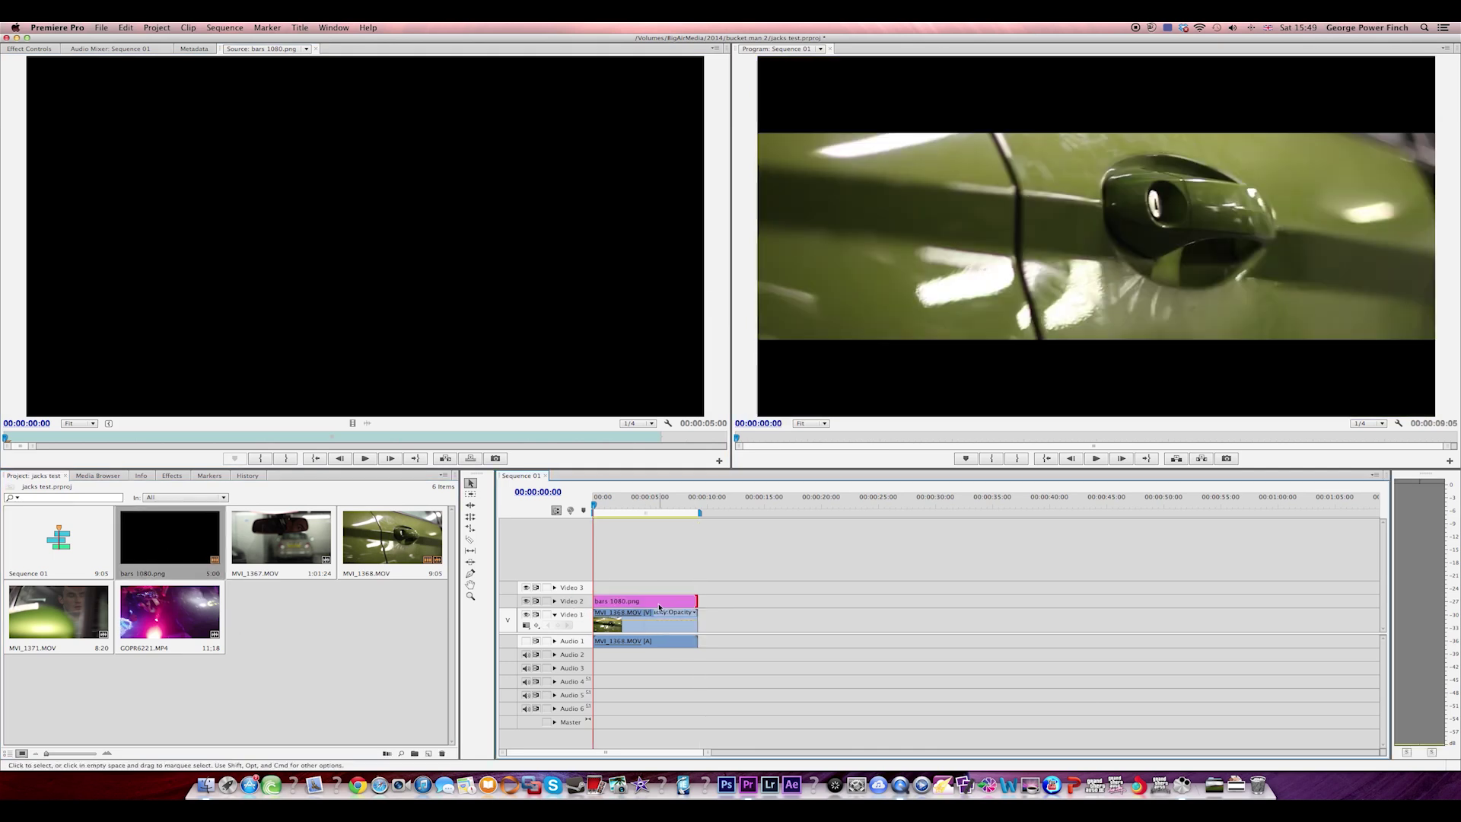
Turn off uniform scaling for the bars 1080.png clip and set its scale height to 136.
click(29, 49)
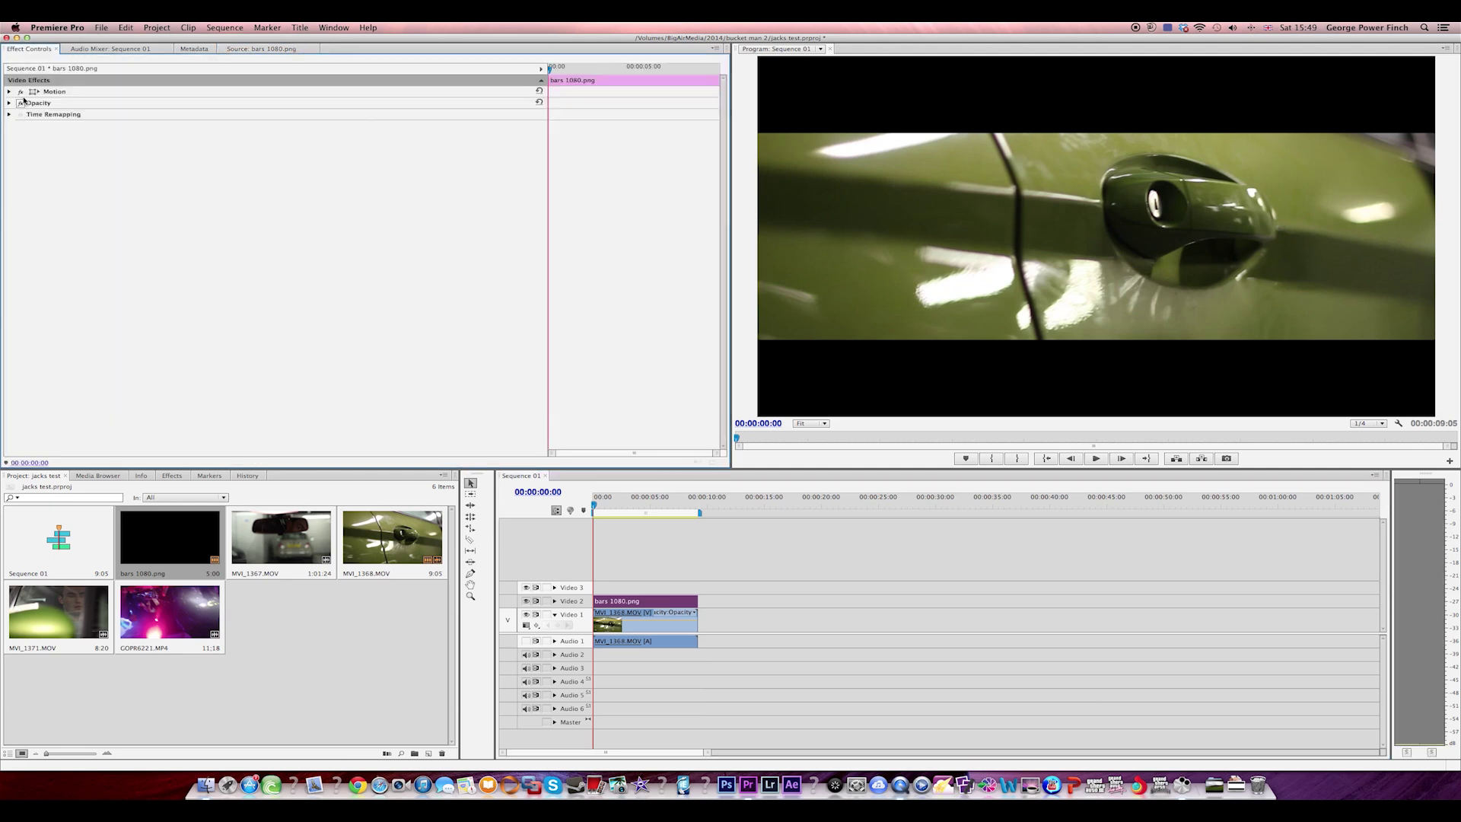
click(10, 92)
click(276, 138)
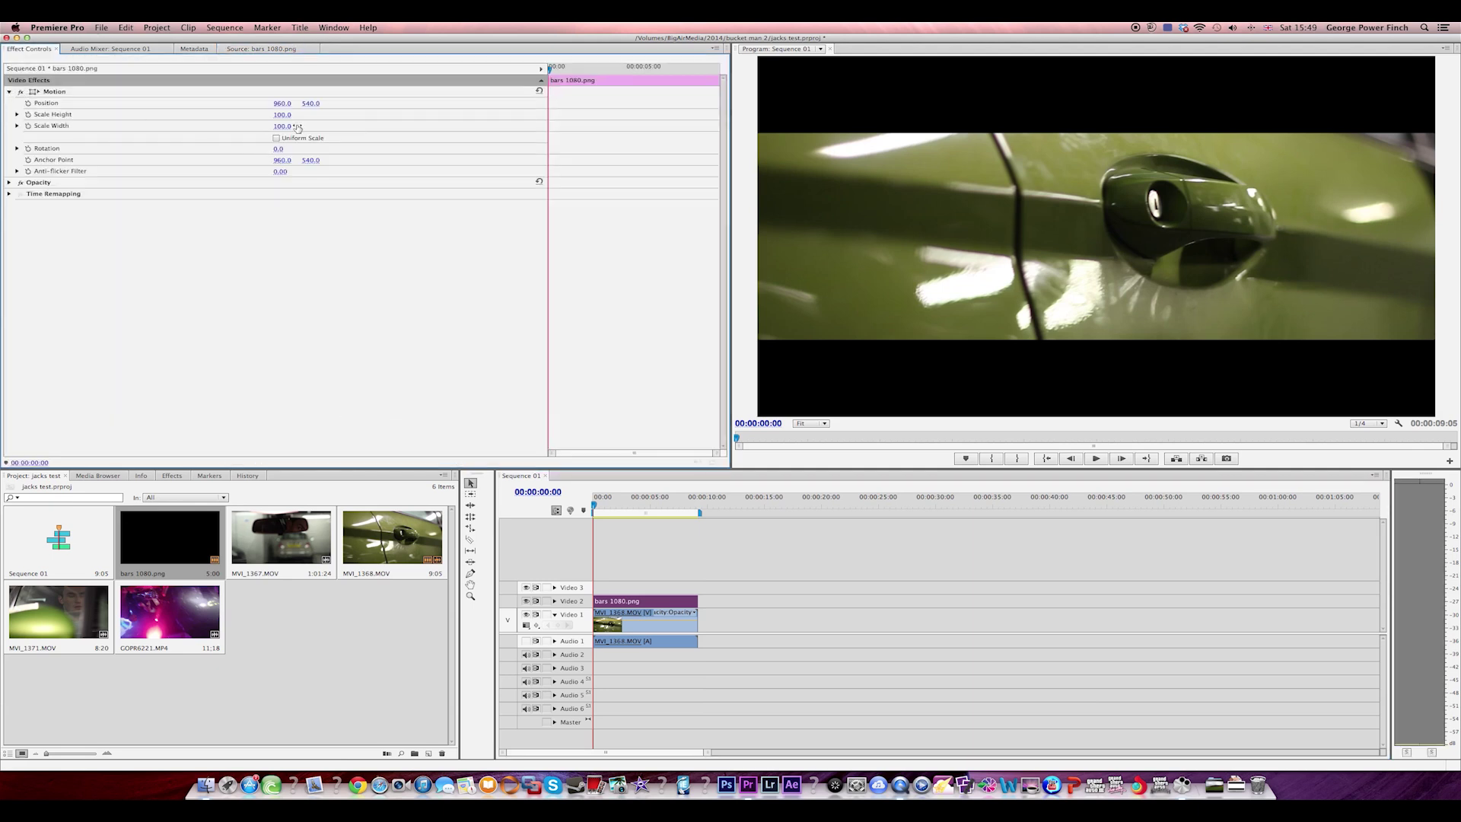
drag(283, 114, 310, 114)
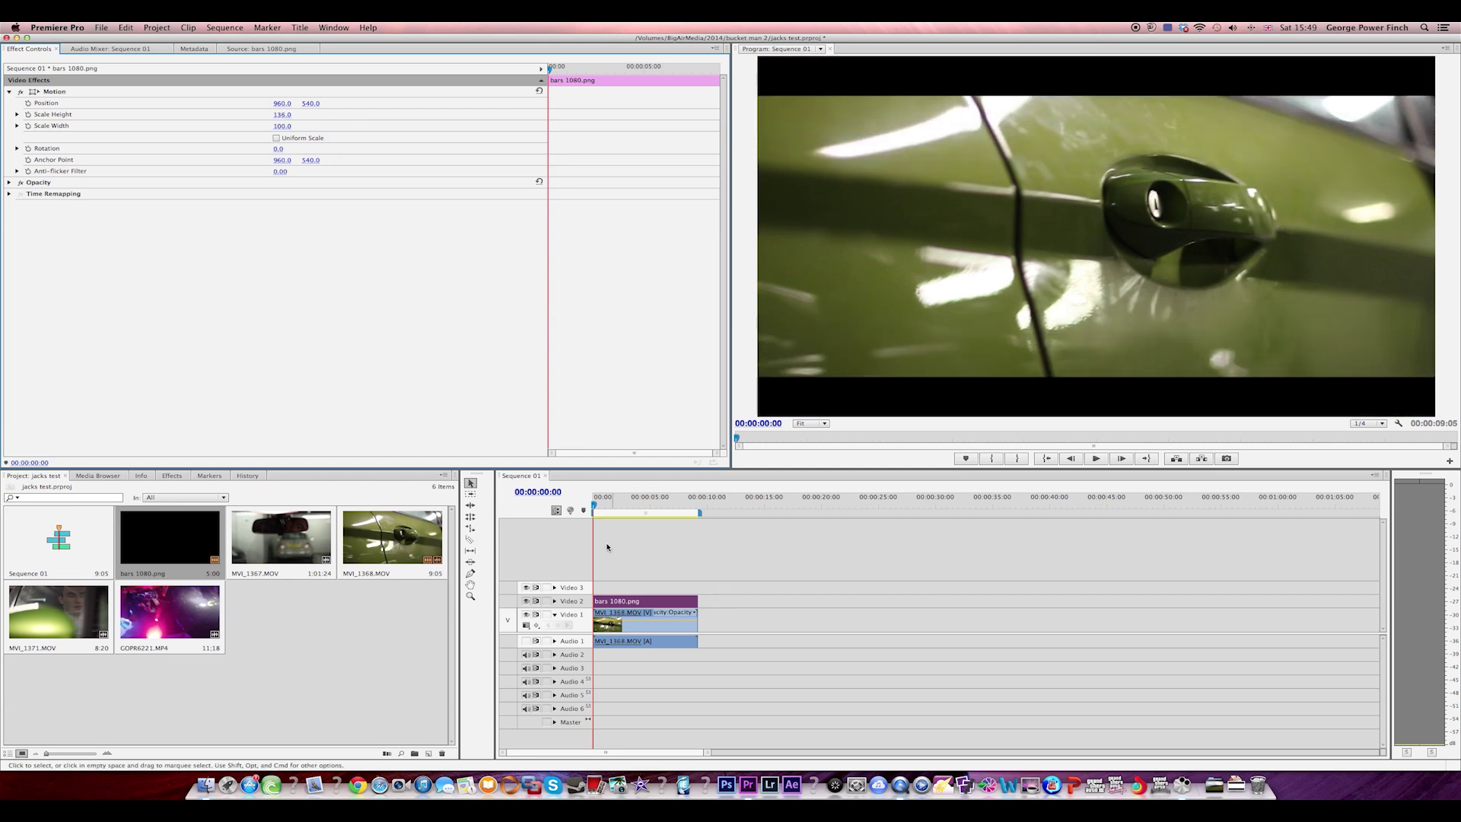
mouse_move(596, 514)
mouse_down()
mouse_move(628, 508)
mouse_move(592, 508)
mouse_up()
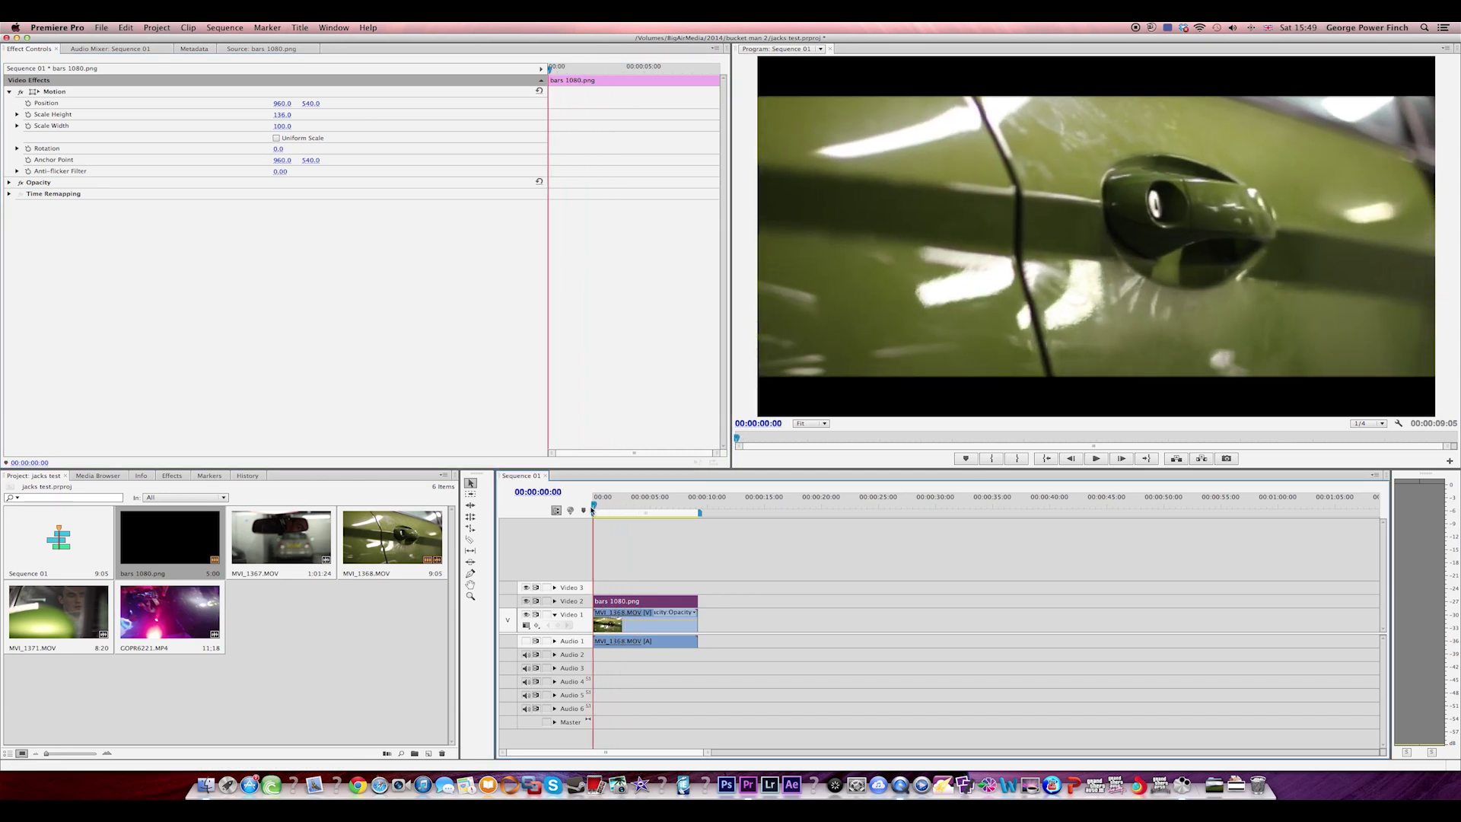
mouse_move(596, 510)
mouse_down()
mouse_move(624, 508)
mouse_move(593, 509)
mouse_up()
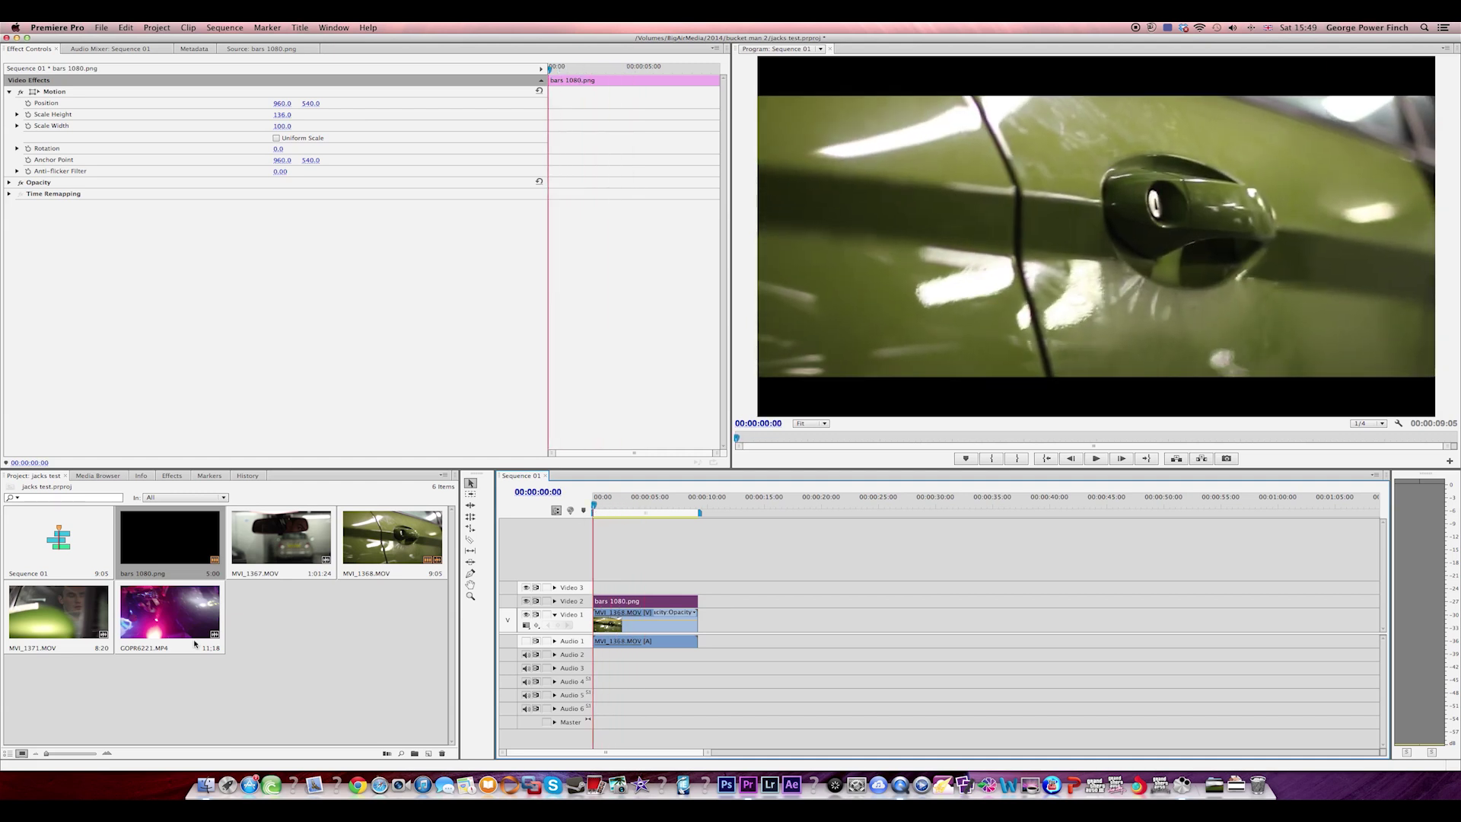
Find the Magic Bullet Looks effect and apply it to the MVI_1368.MOV clip on Video 1.
click(647, 624)
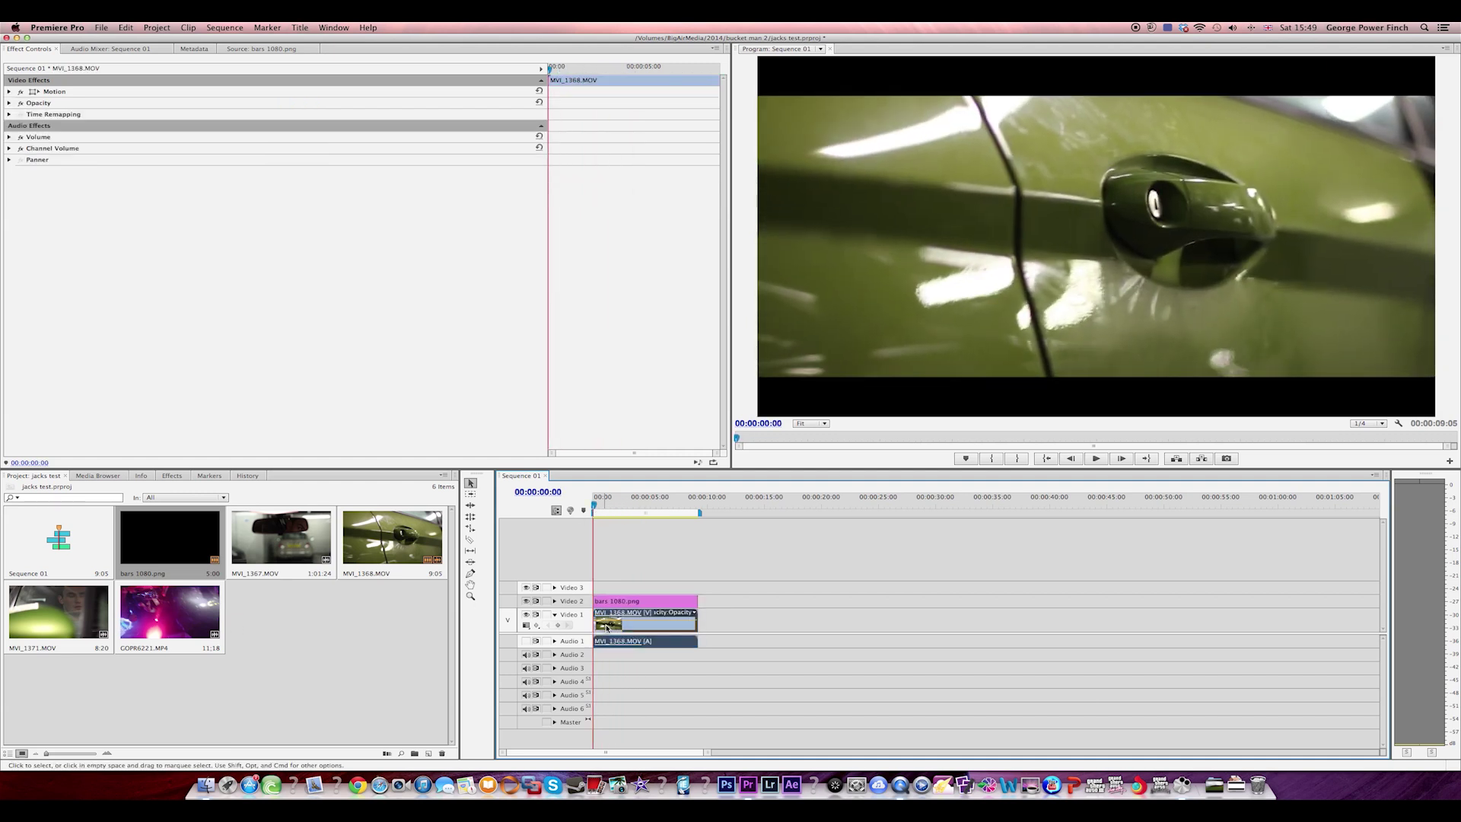
click(170, 476)
click(49, 493)
text(look)
drag(46, 558, 611, 609)
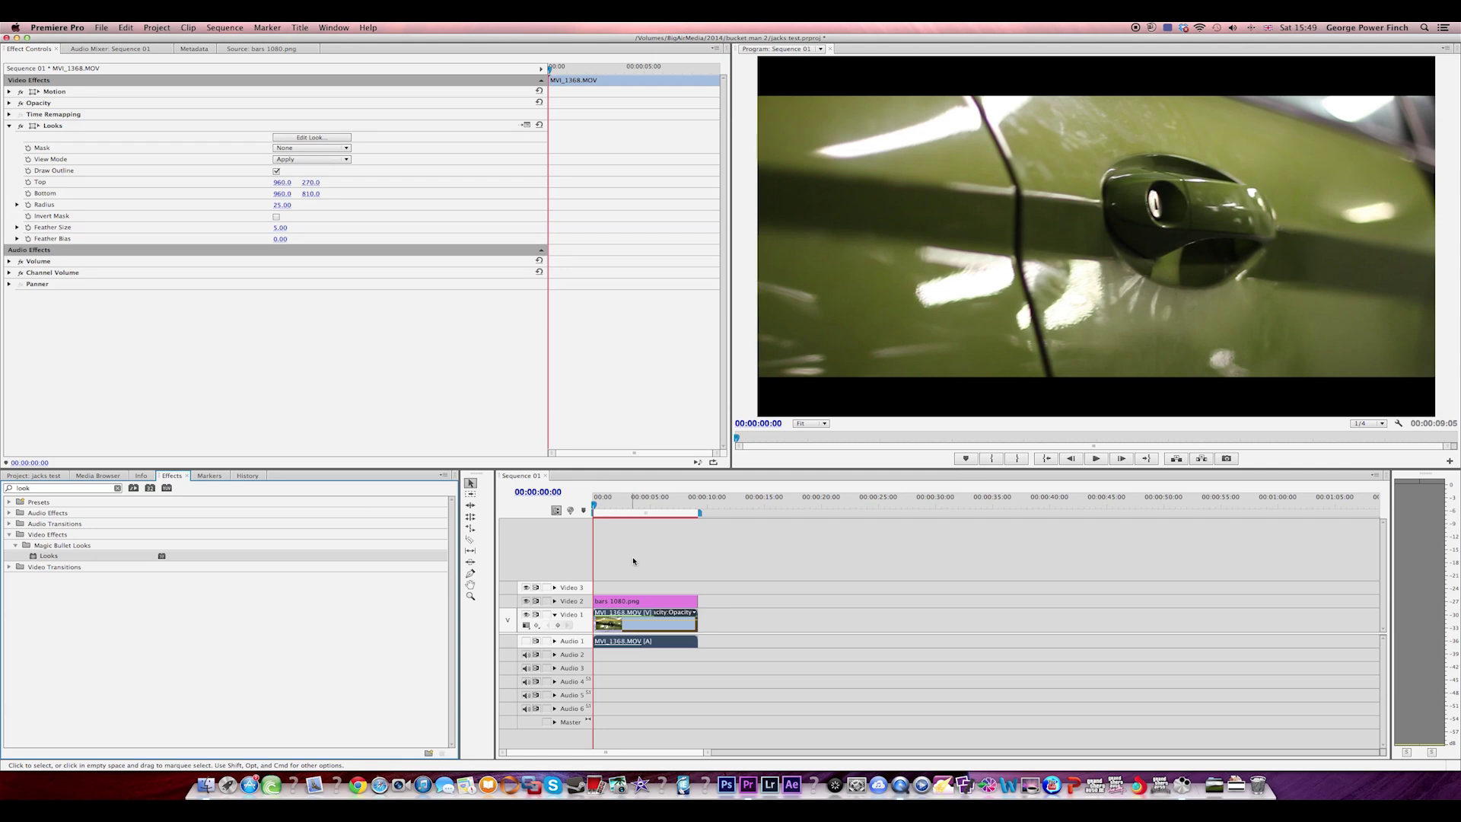
Open the look editor for the clip's Looks effect and apply the Warm Spot Focus preset from the Stylized group.
click(337, 139)
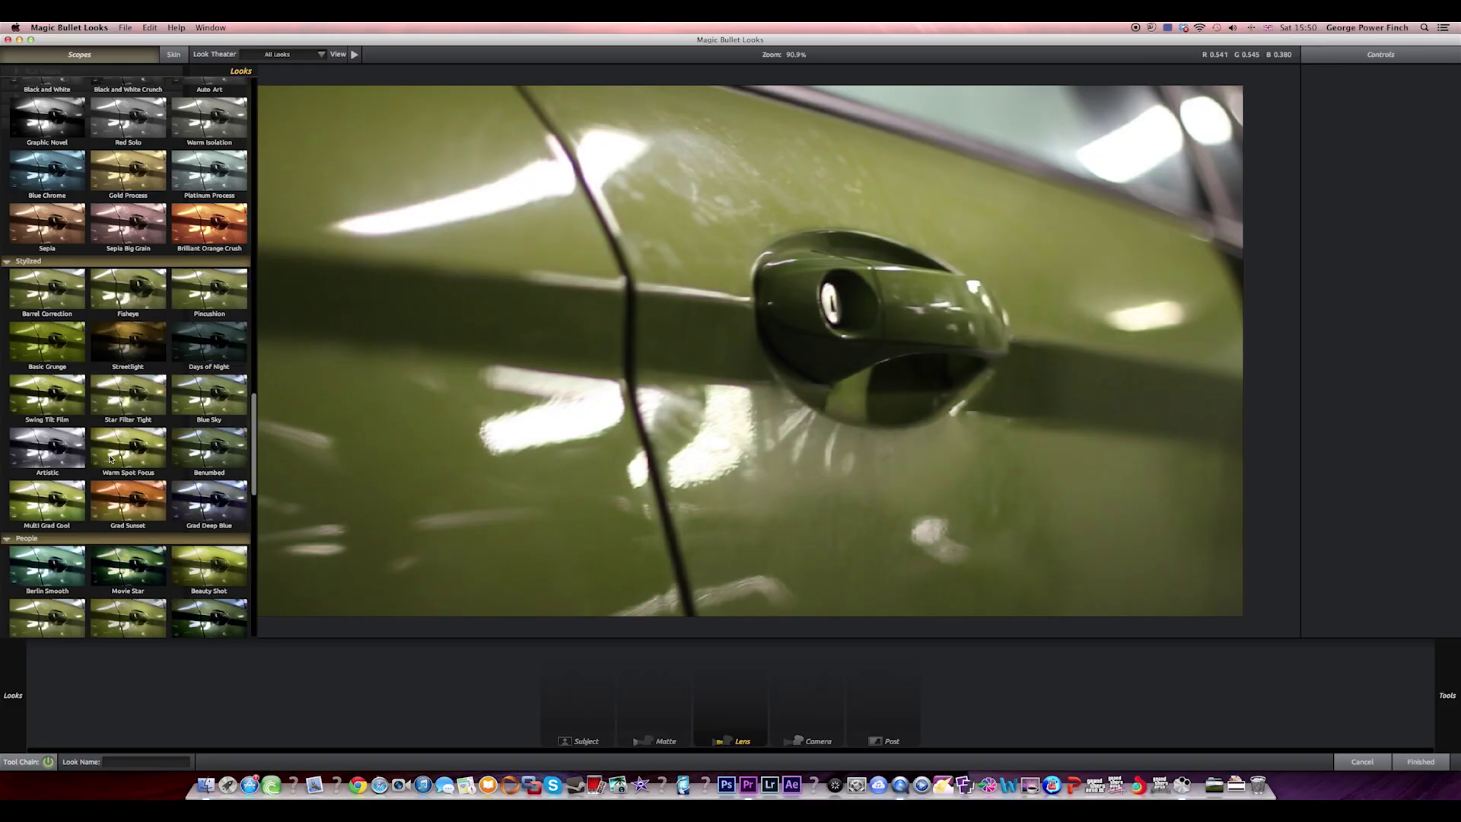
click(110, 459)
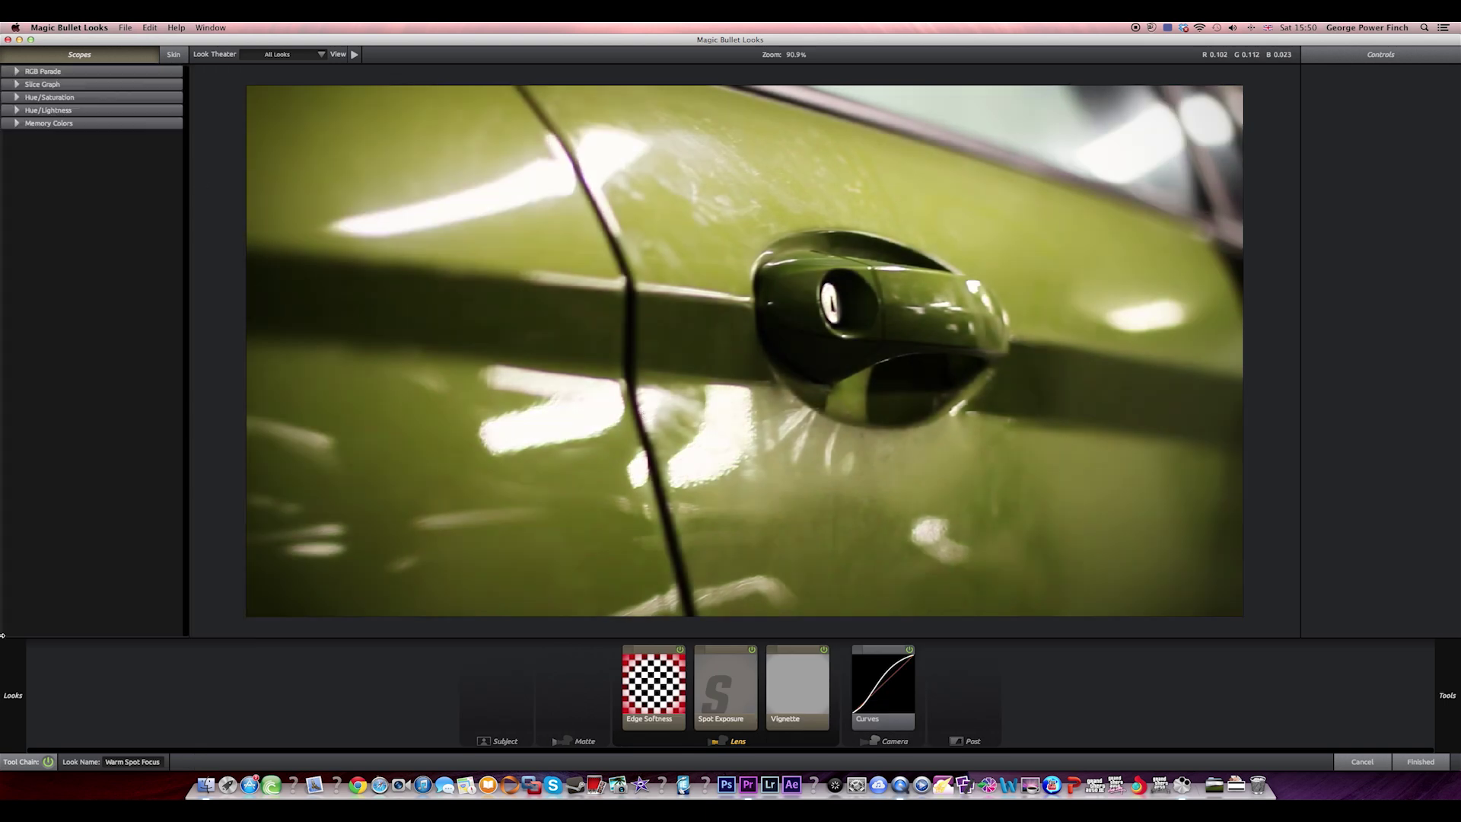
mouse_move(3, 673)
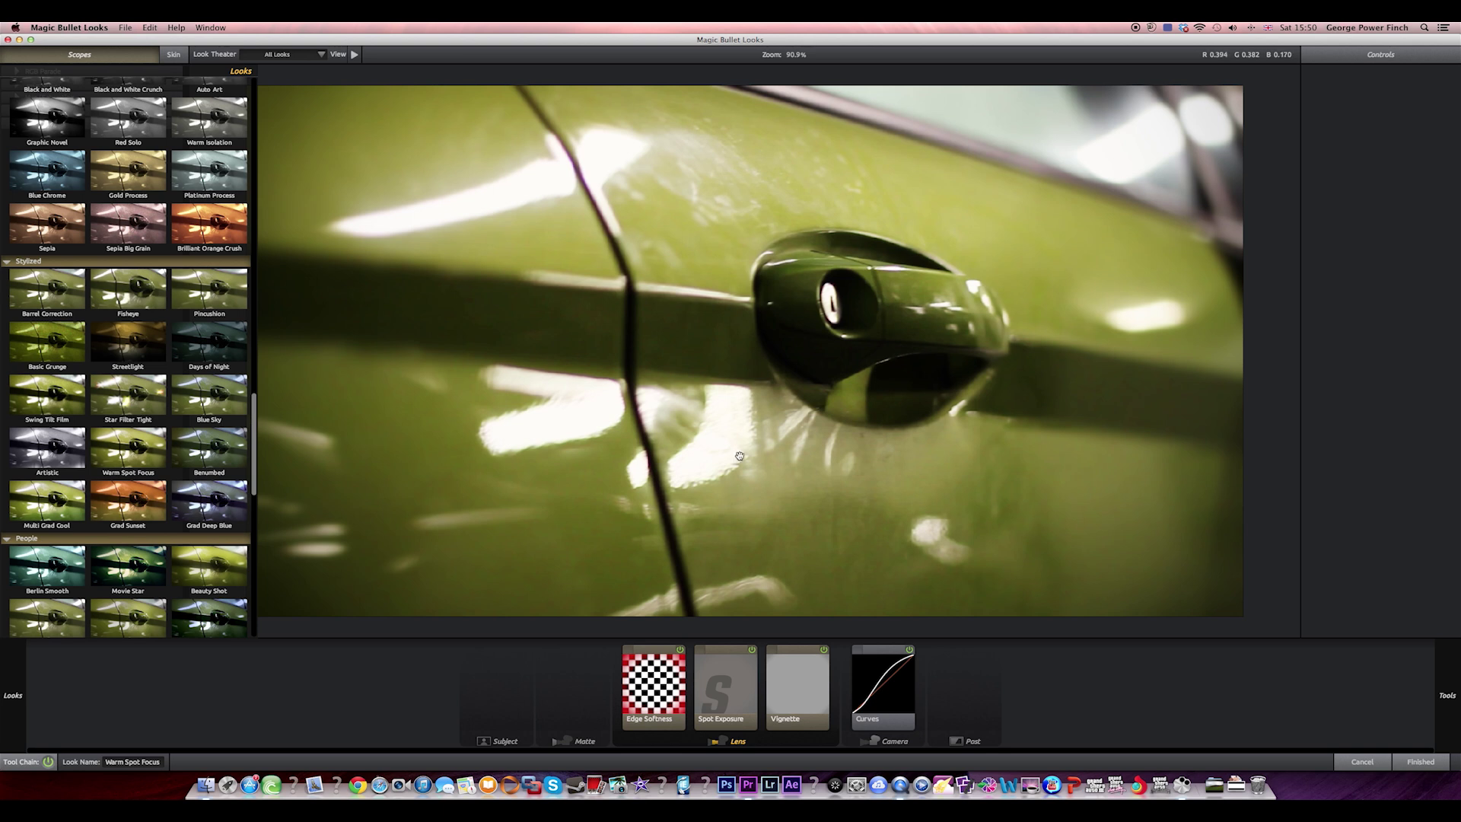
Focus Edge Softness on the door handle at centre X +14.5%, Y -8.1%, with radius 0.335, spread 0.190 and blur size 2.00%, and finish the look.
click(652, 685)
drag(743, 369, 896, 338)
mouse_move(1428, 100)
mouse_down()
mouse_move(1459, 100)
mouse_move(1427, 101)
mouse_up()
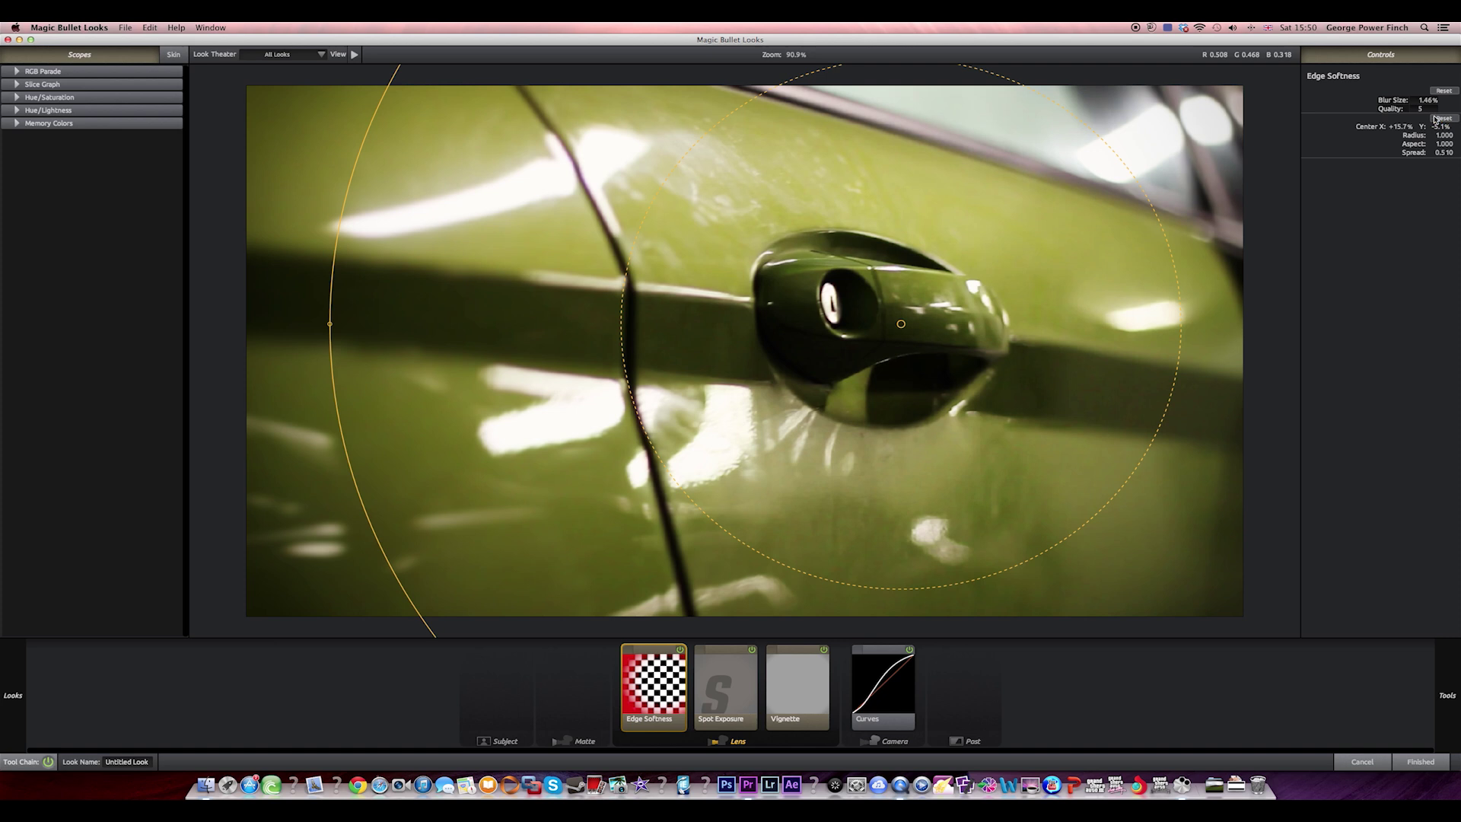
mouse_move(1443, 135)
mouse_down()
mouse_move(1408, 135)
mouse_move(1439, 153)
mouse_move(1437, 134)
mouse_move(1440, 154)
mouse_up()
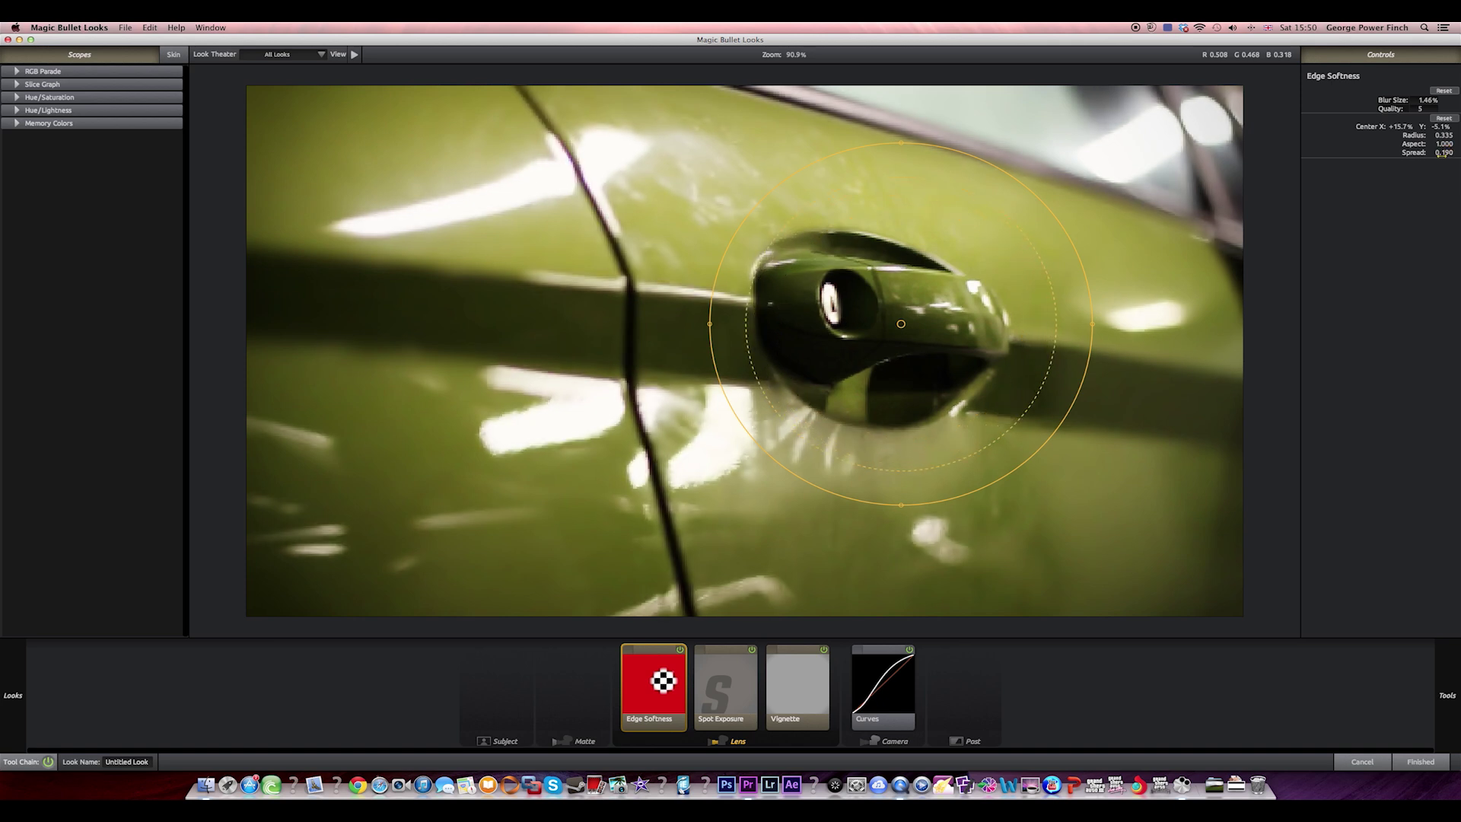
drag(901, 323, 889, 308)
drag(1427, 99, 1422, 99)
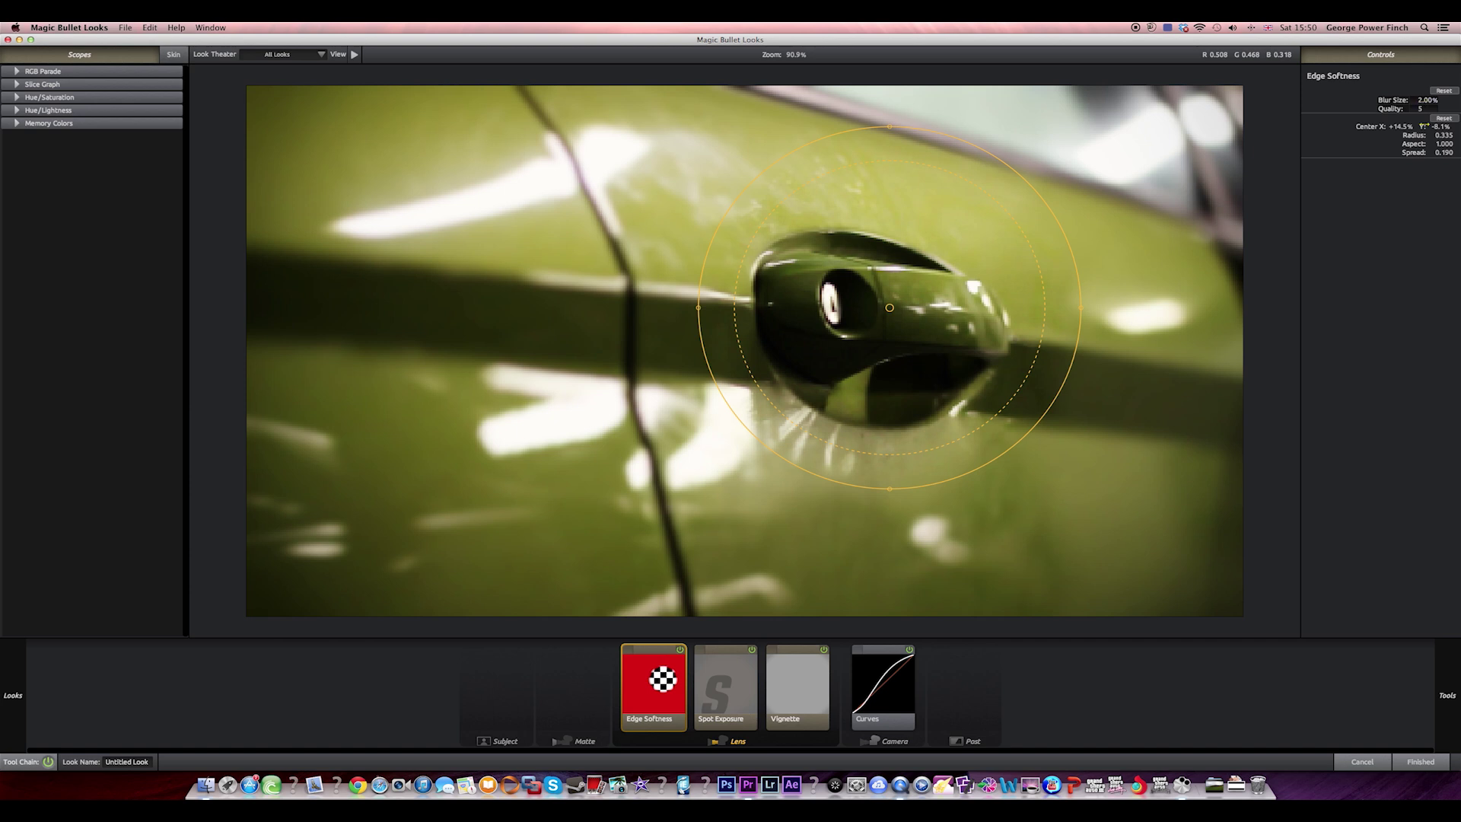
click(1405, 758)
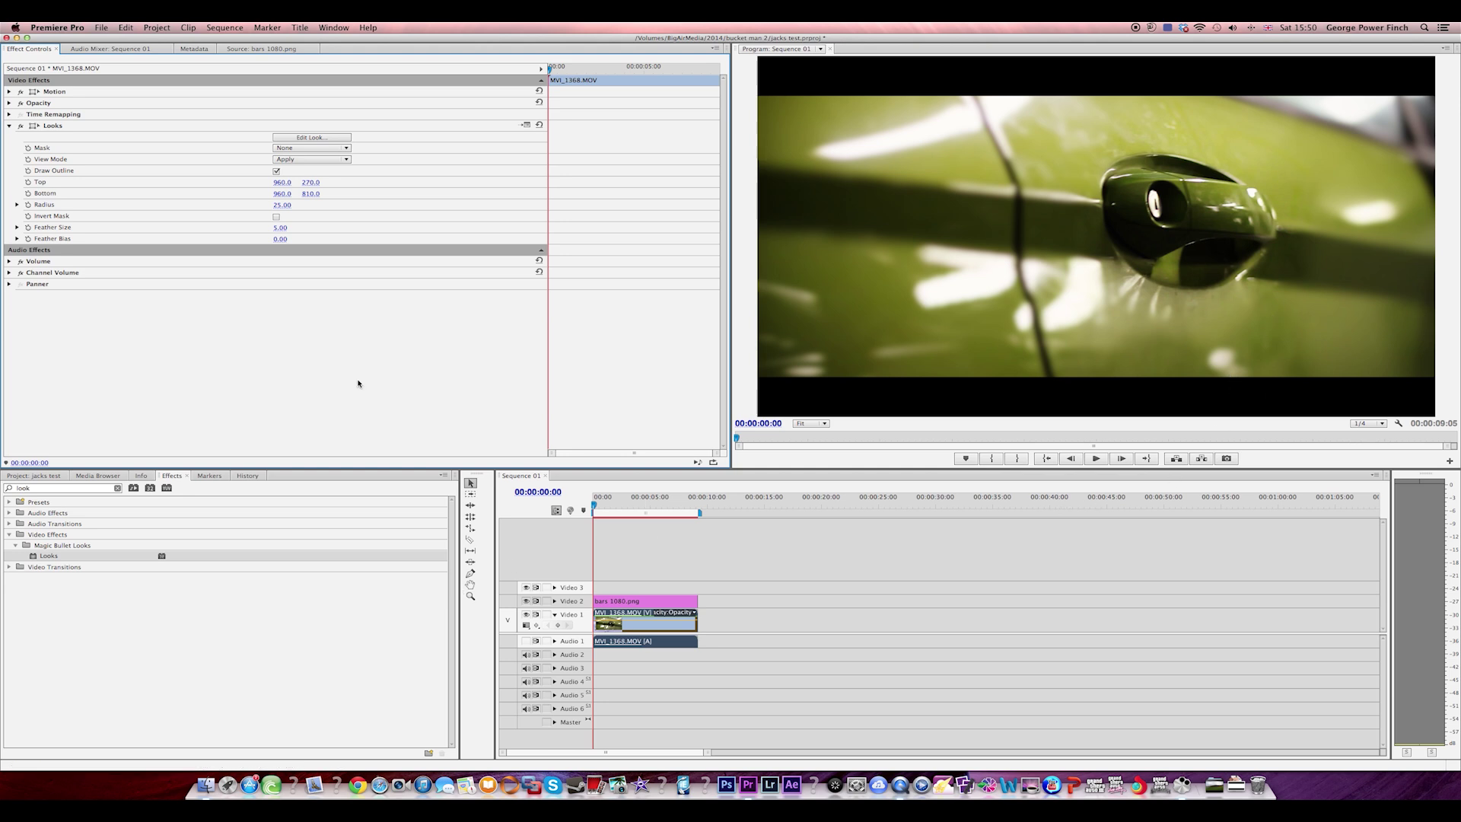
Play the graded clip briefly, and add a second Looks effect to MVI_1368.MOV with its look editor open.
key(space)
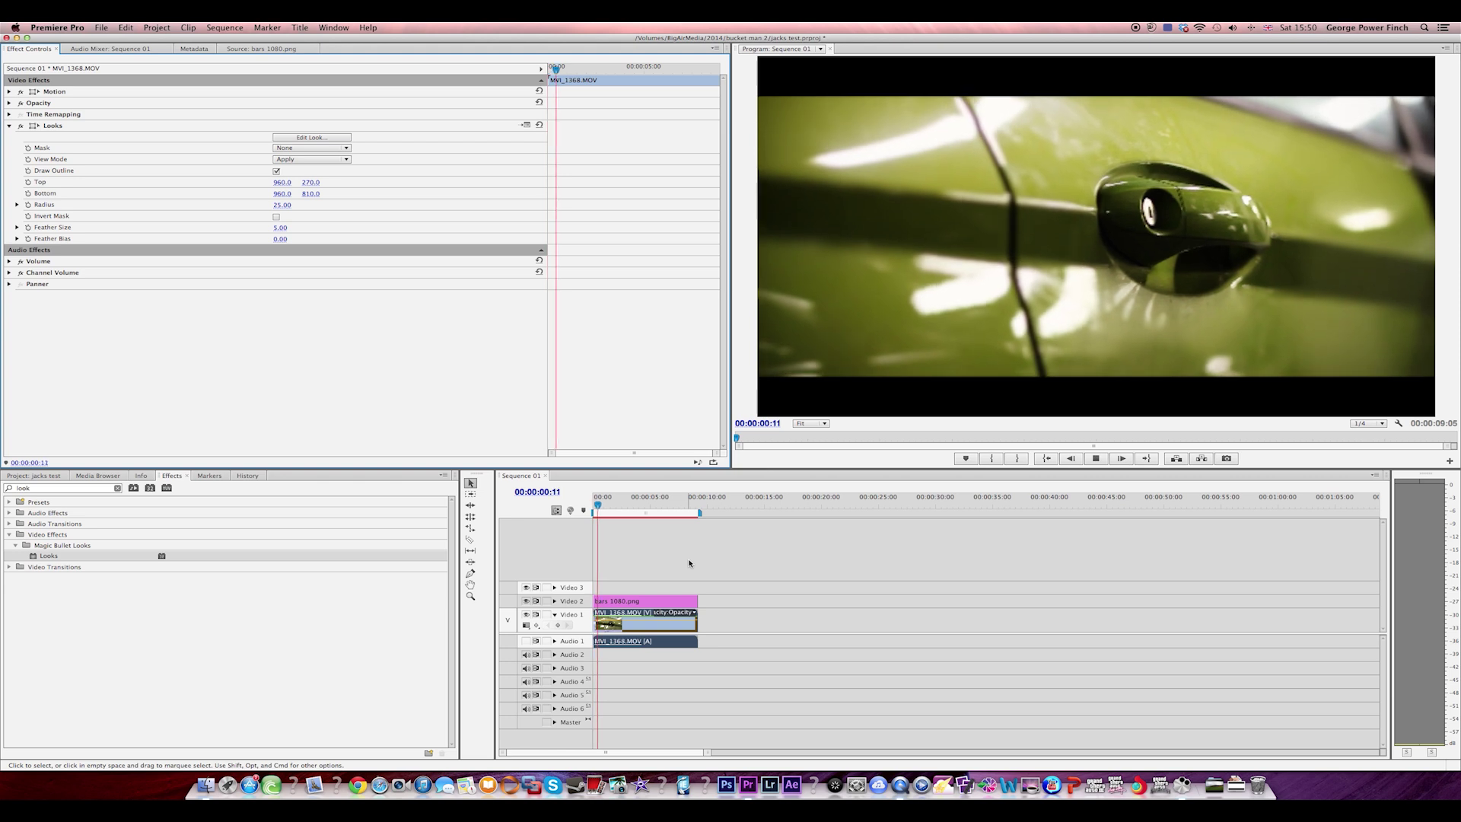
key(space)
drag(84, 555, 650, 616)
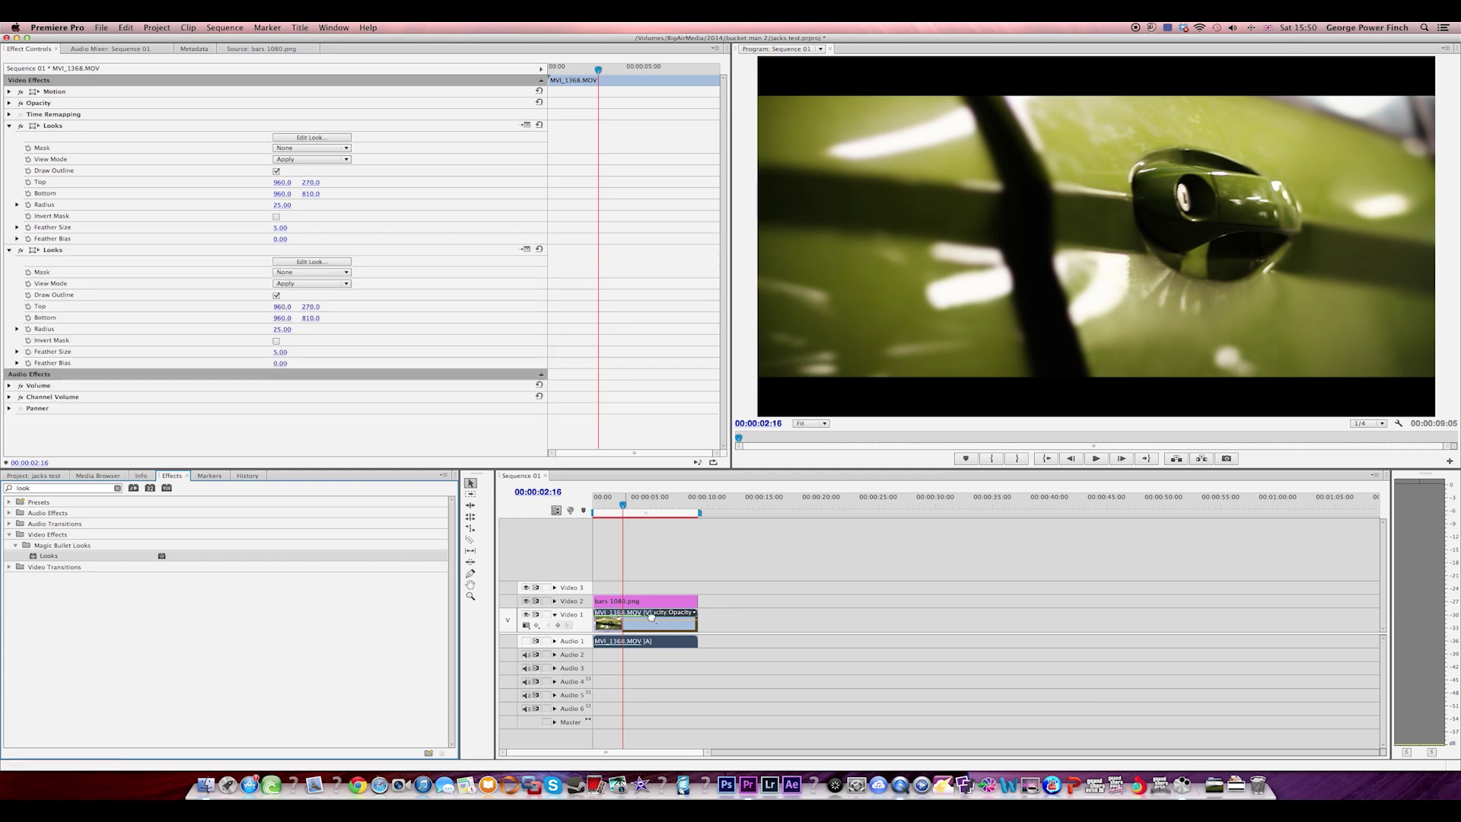
click(306, 261)
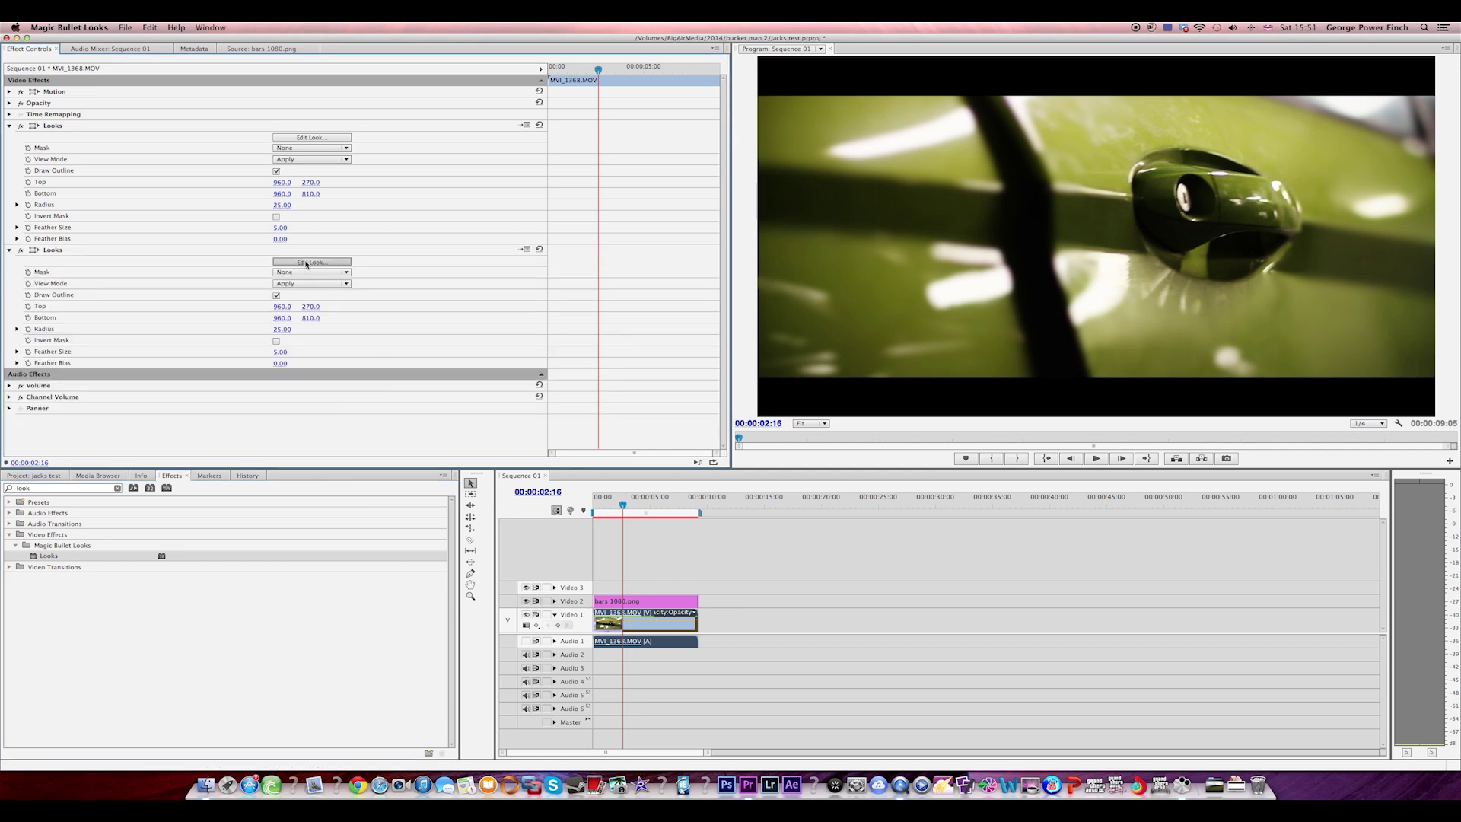
Try the Shawn Lights Fincher, Blockbuster, Indie and Flat presets for the second look.
scroll(751, 280, up, 6)
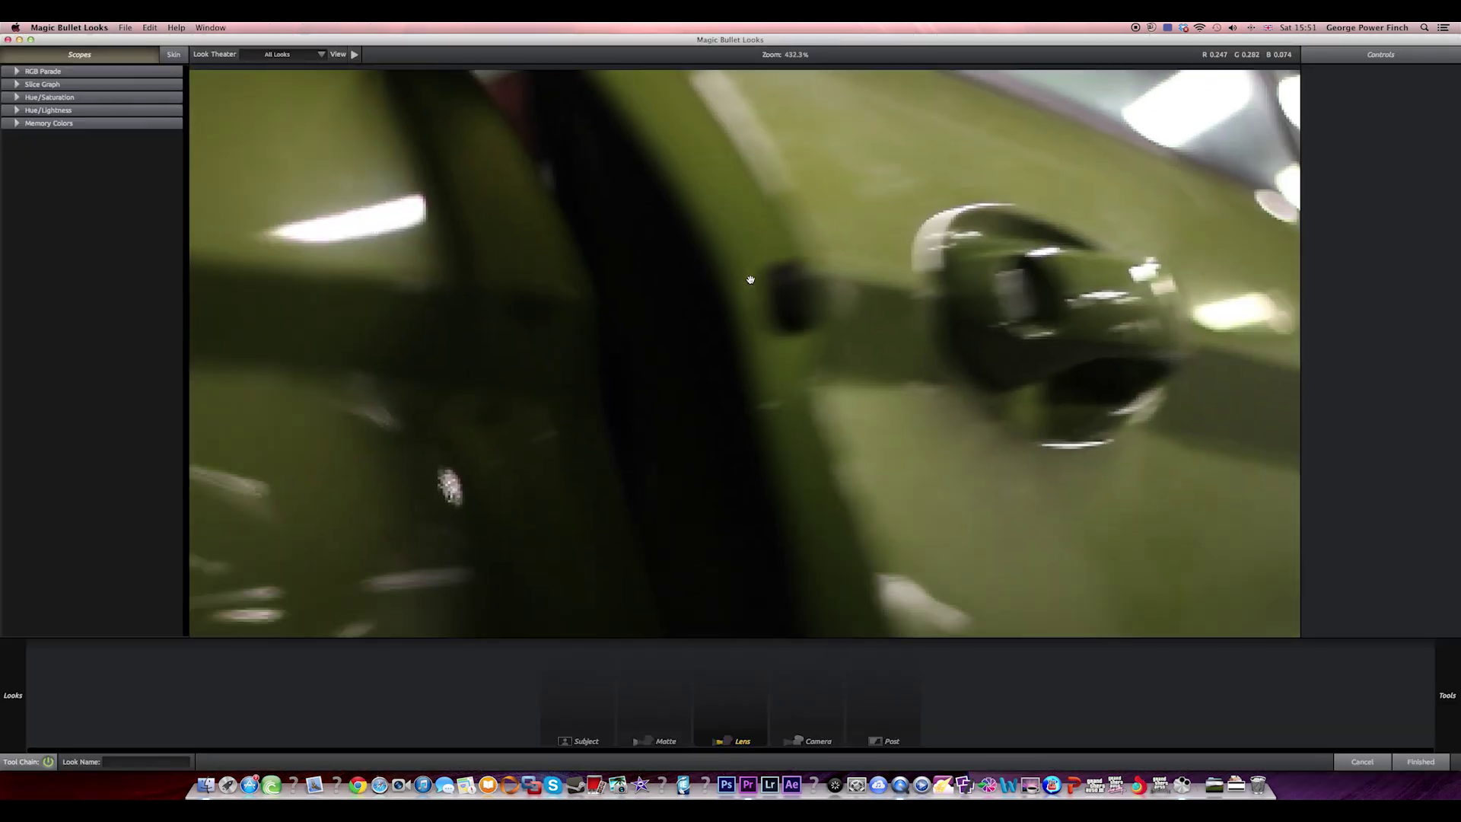
scroll(750, 280, down, 3)
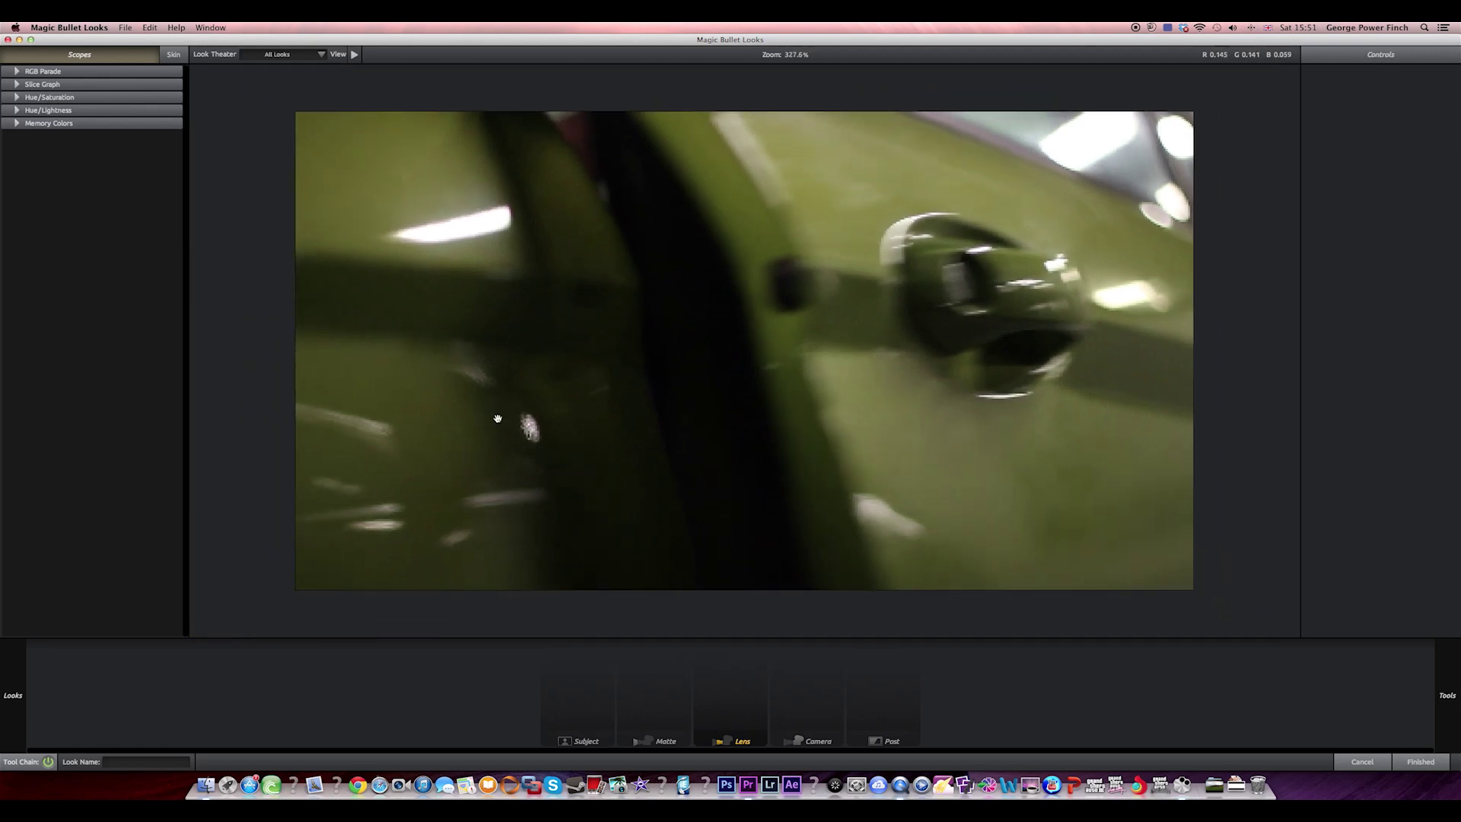
mouse_move(6, 532)
scroll(118, 453, down, 5)
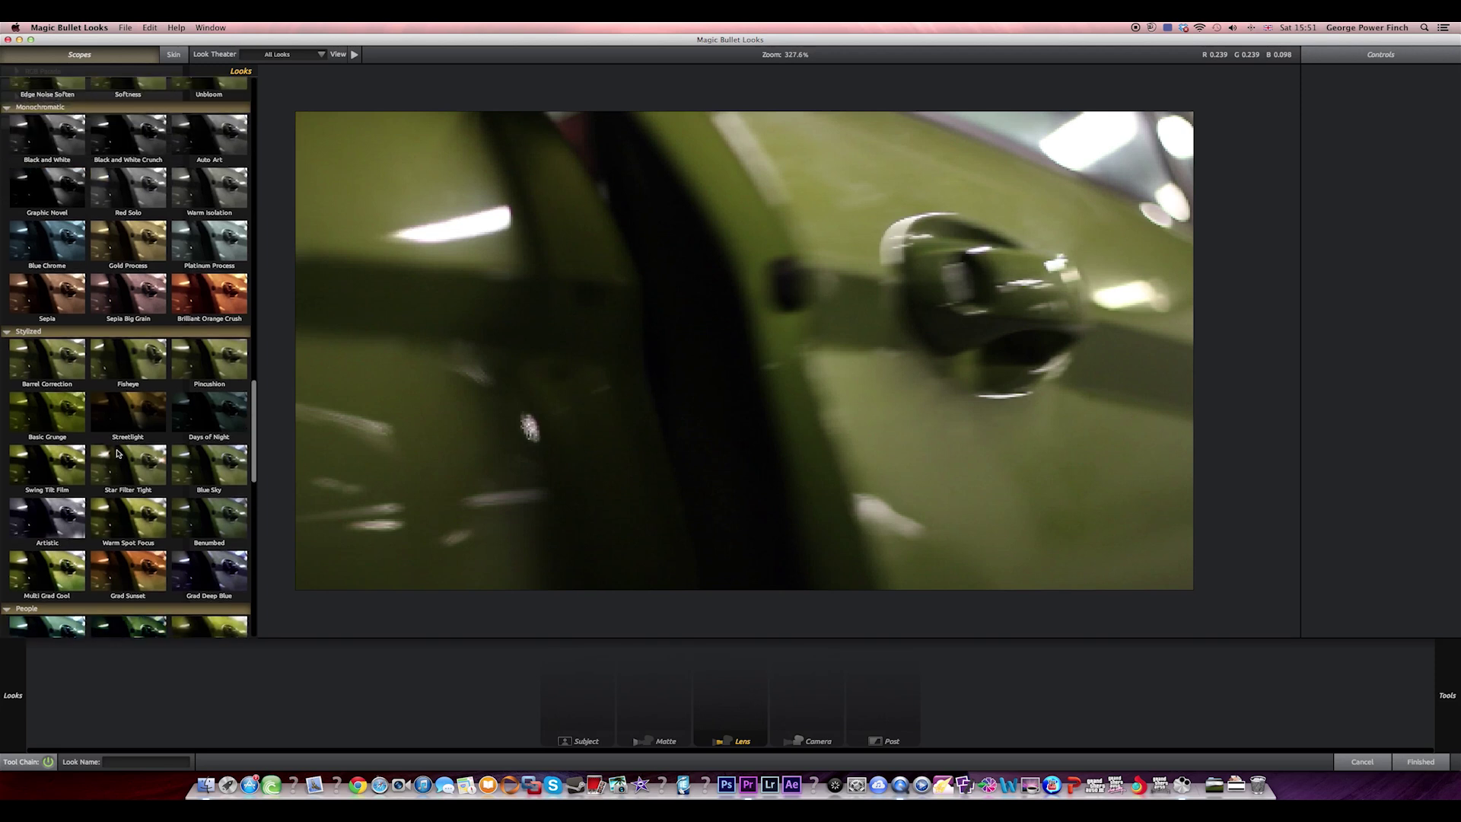
scroll(118, 453, up, 6)
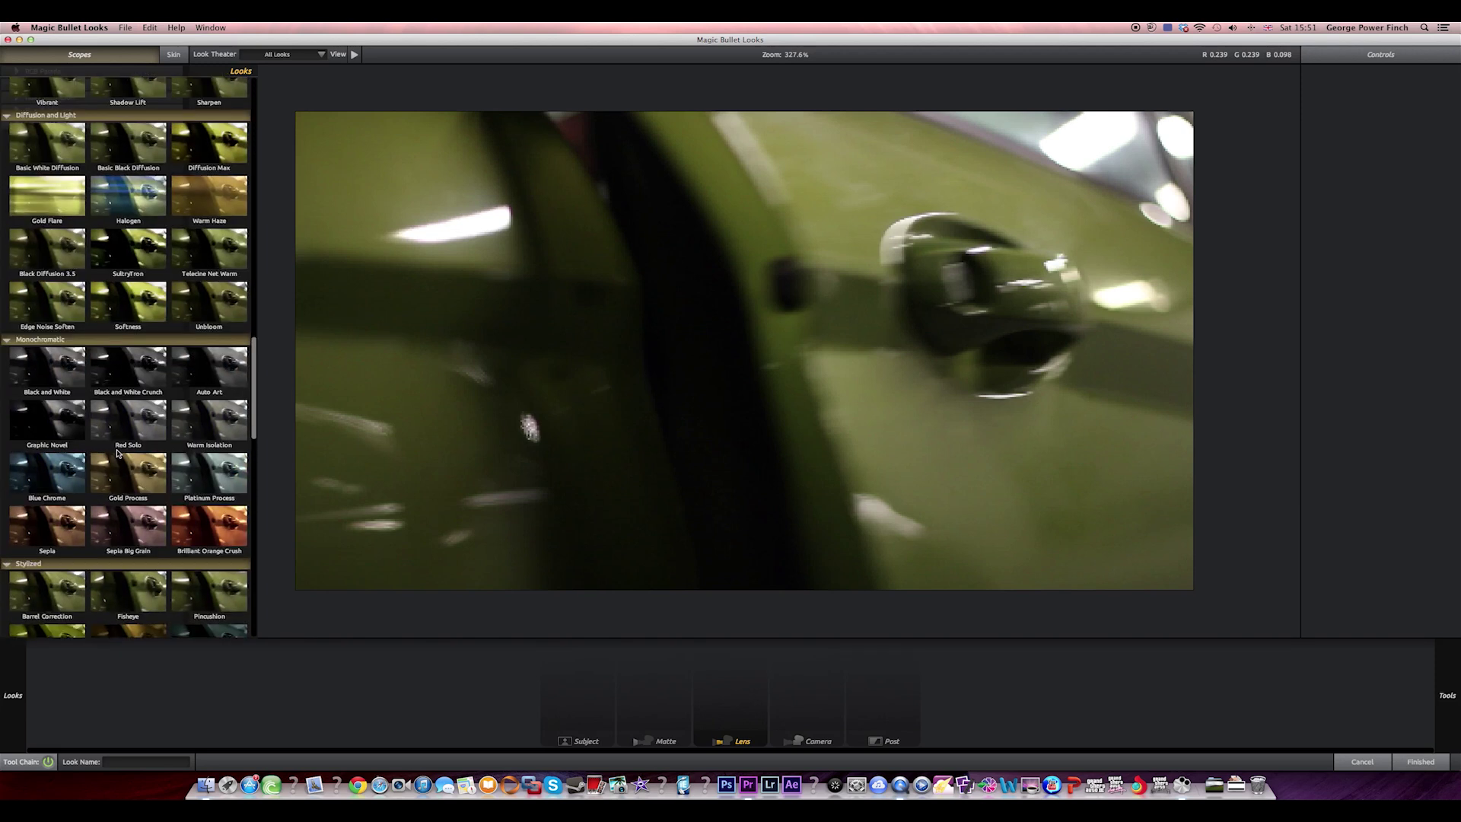
scroll(118, 453, up, 10)
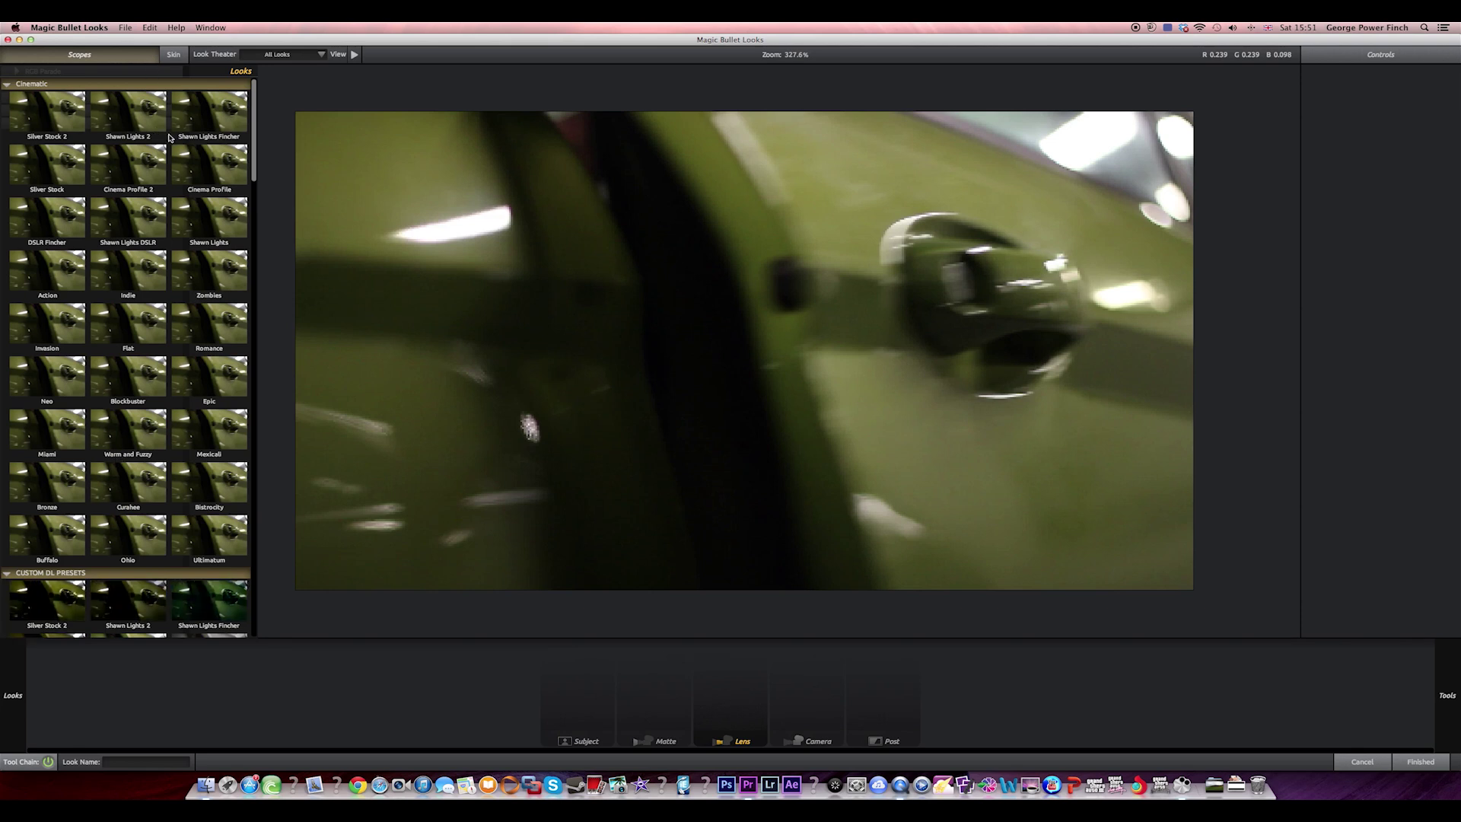
click(195, 594)
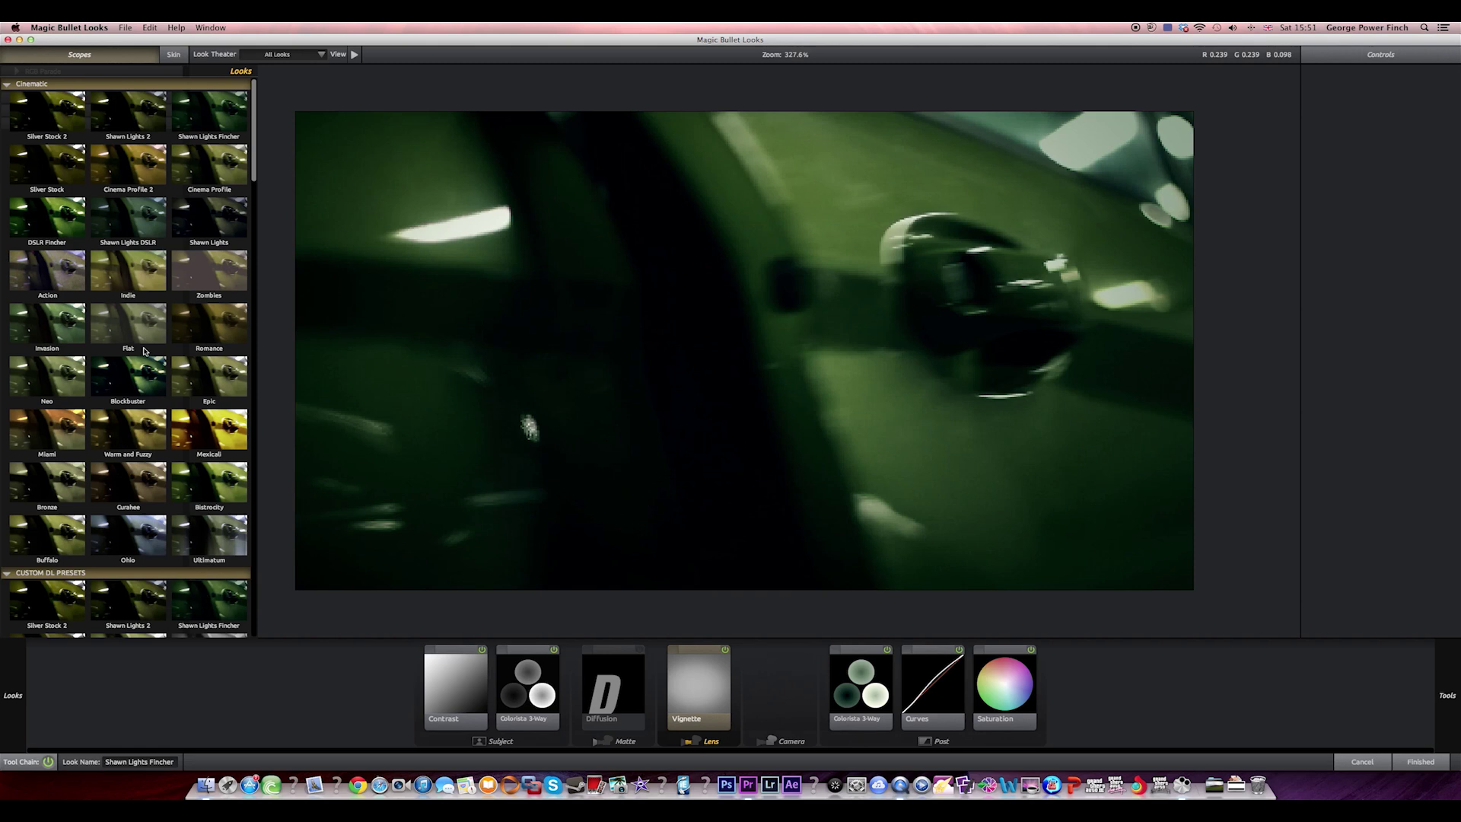
click(127, 366)
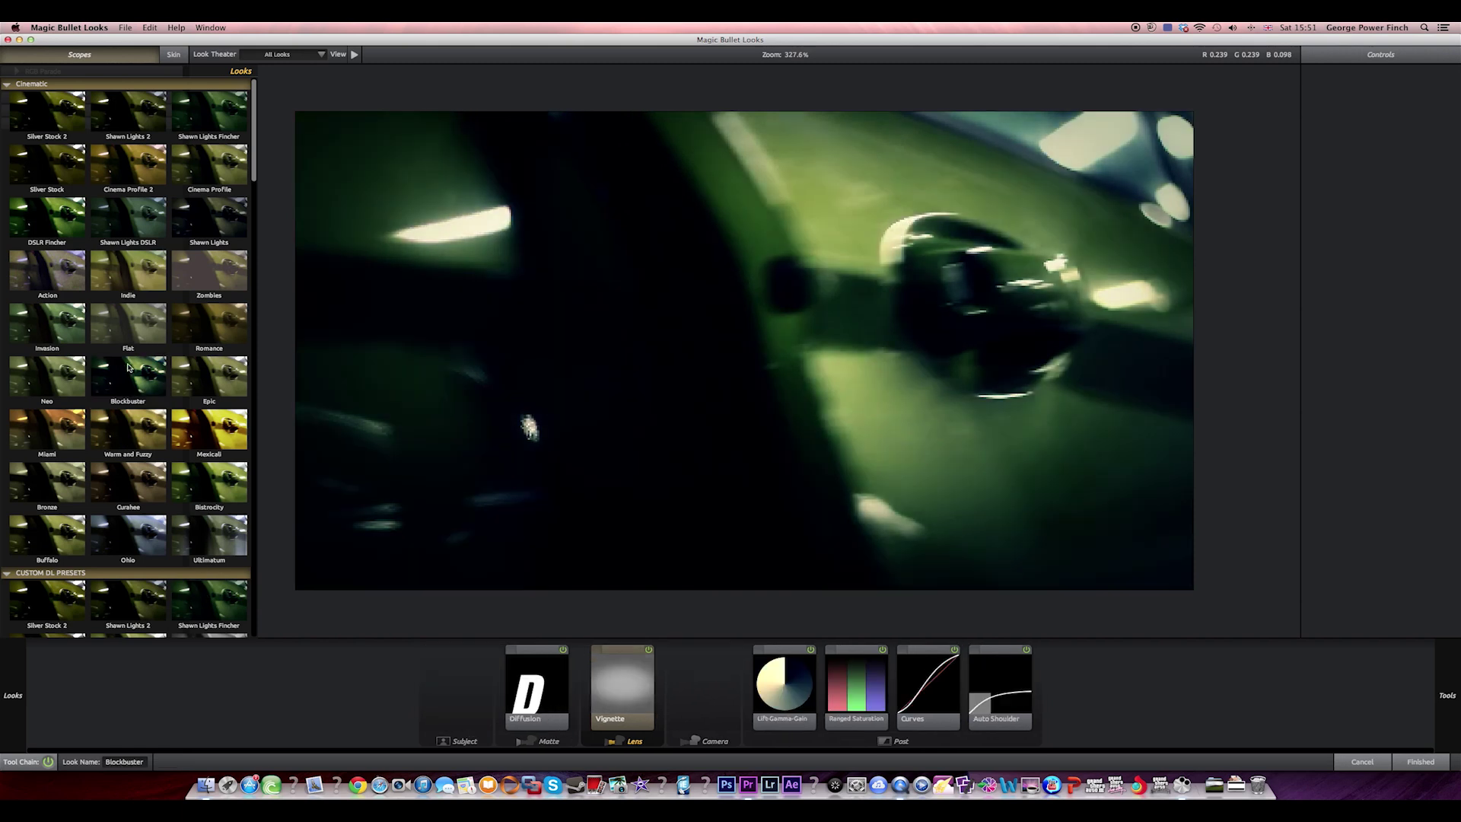
click(145, 266)
click(137, 308)
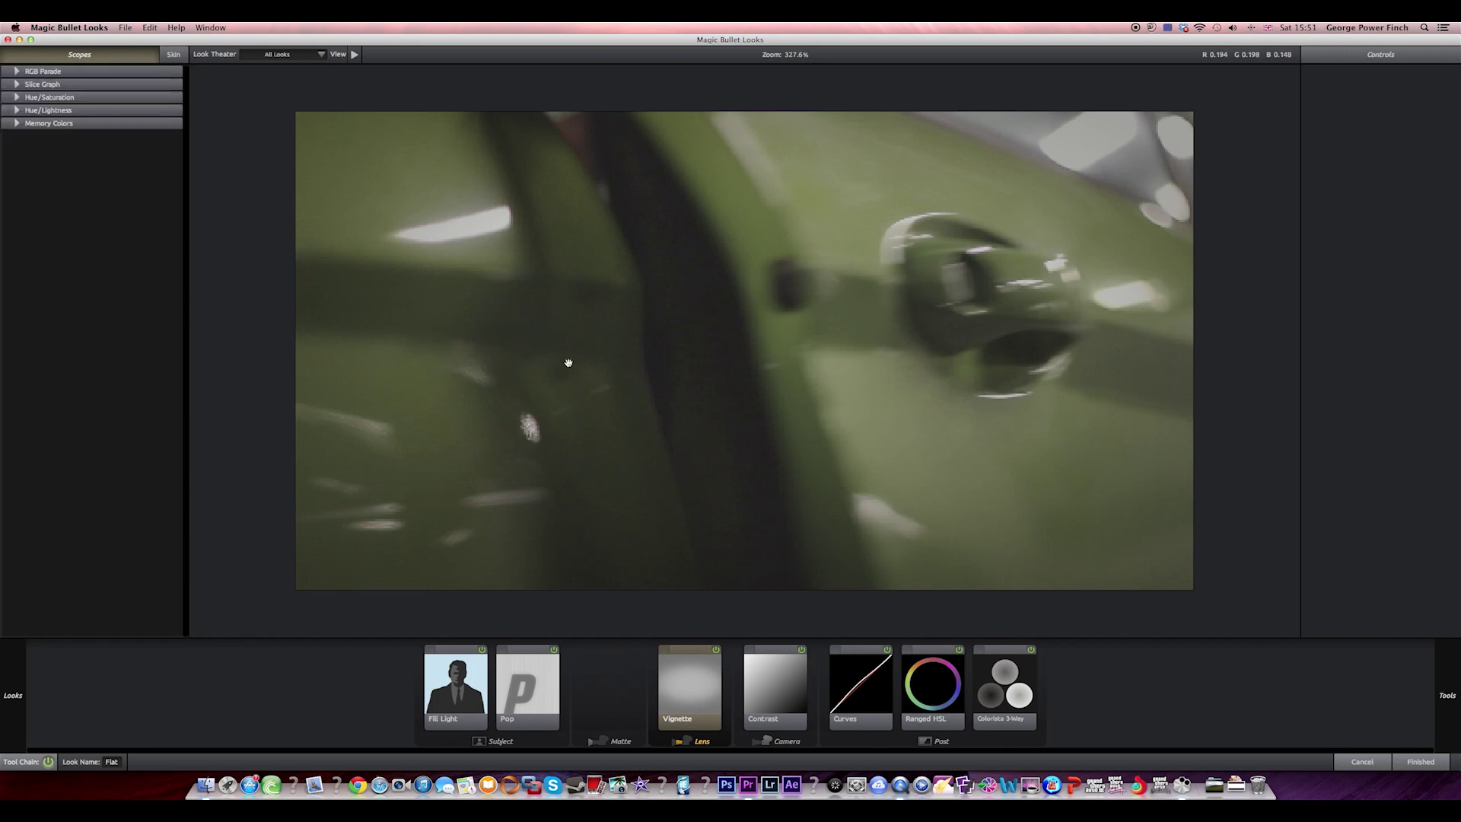
Apply the Shawn Lights DSLR preset from the Custom DL Presets group to the second look.
mouse_move(2, 692)
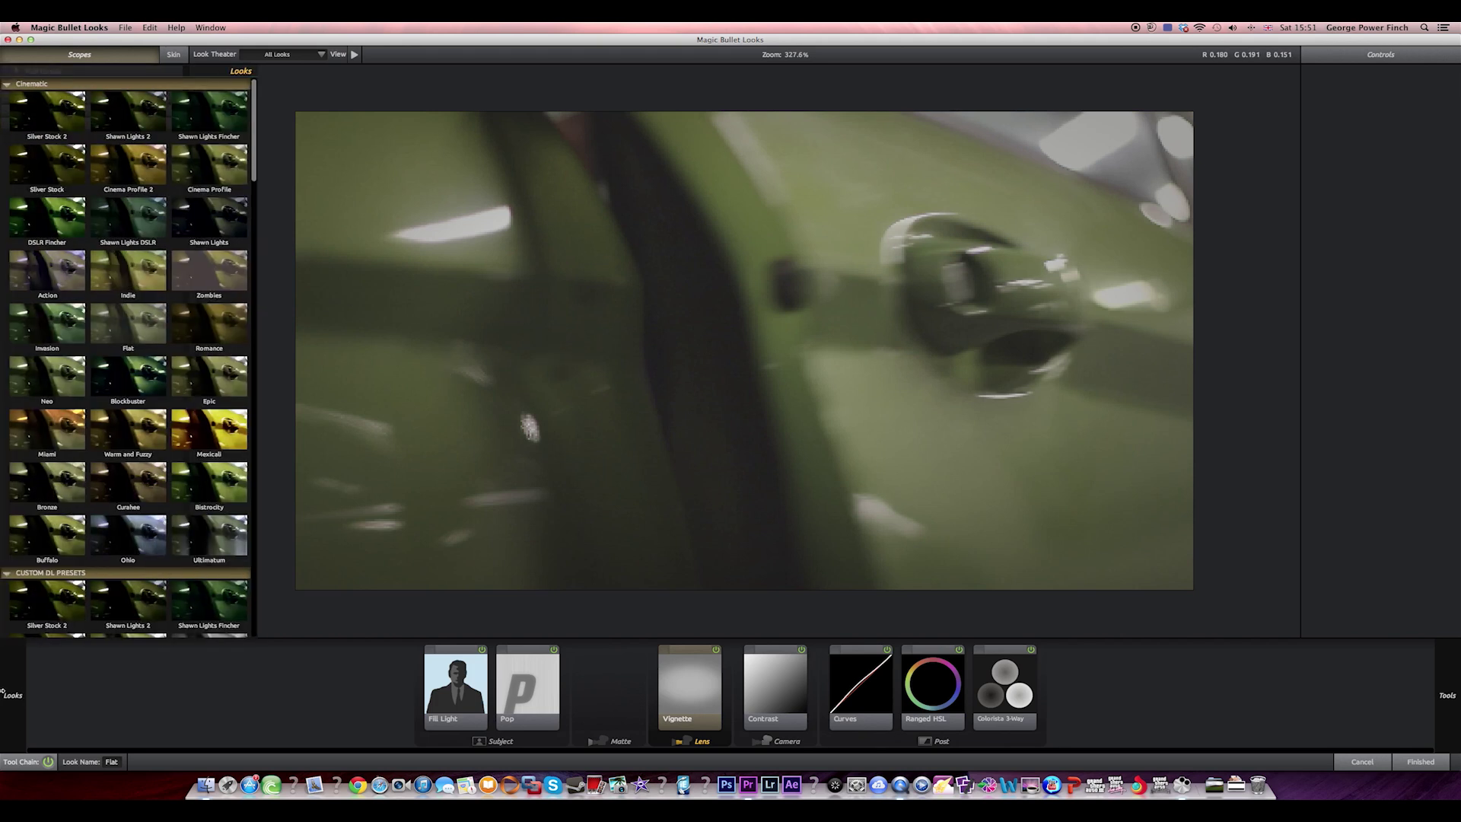
scroll(199, 351, down, 5)
scroll(199, 355, down, 3)
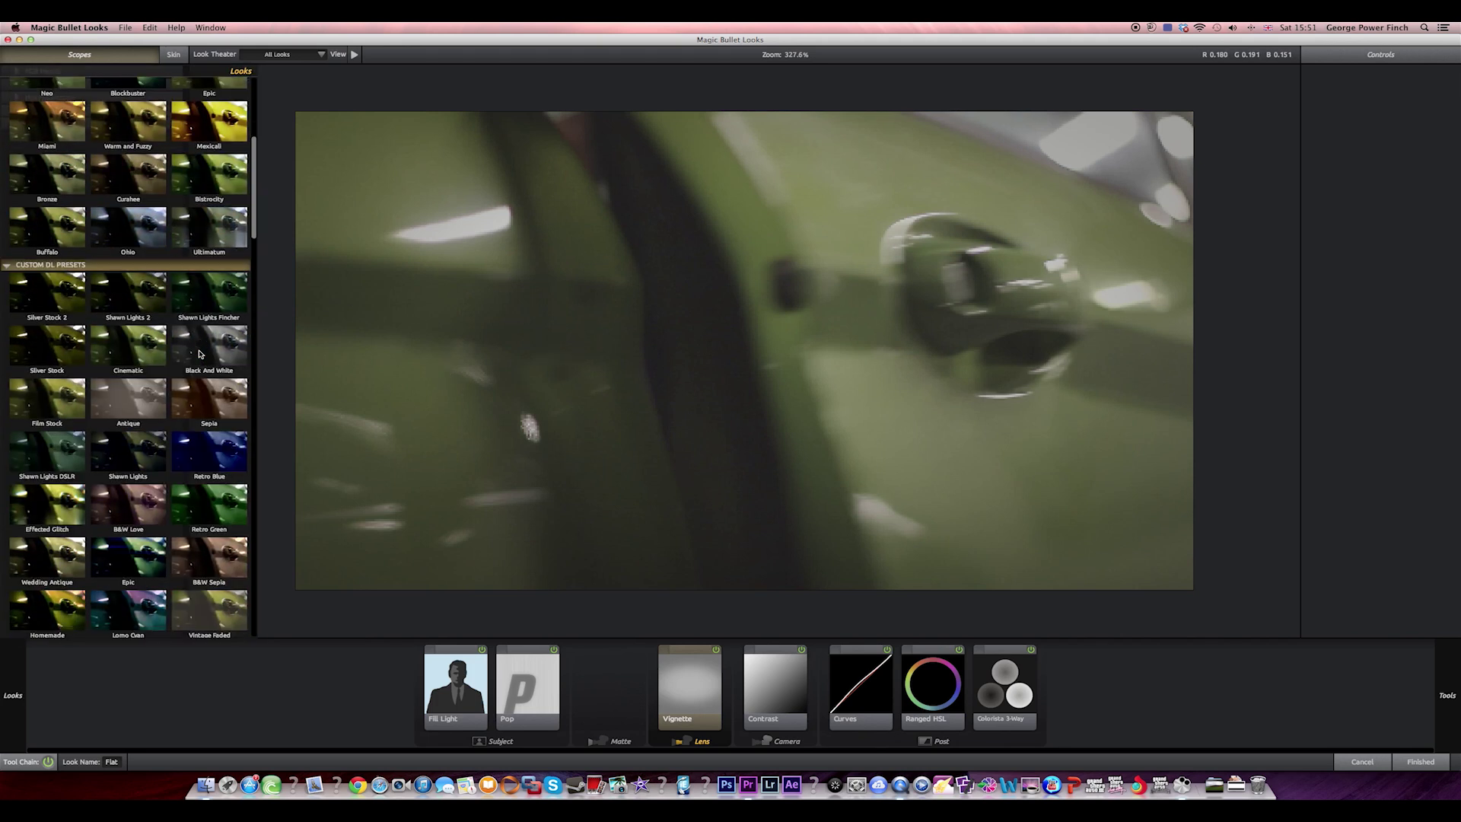
click(65, 470)
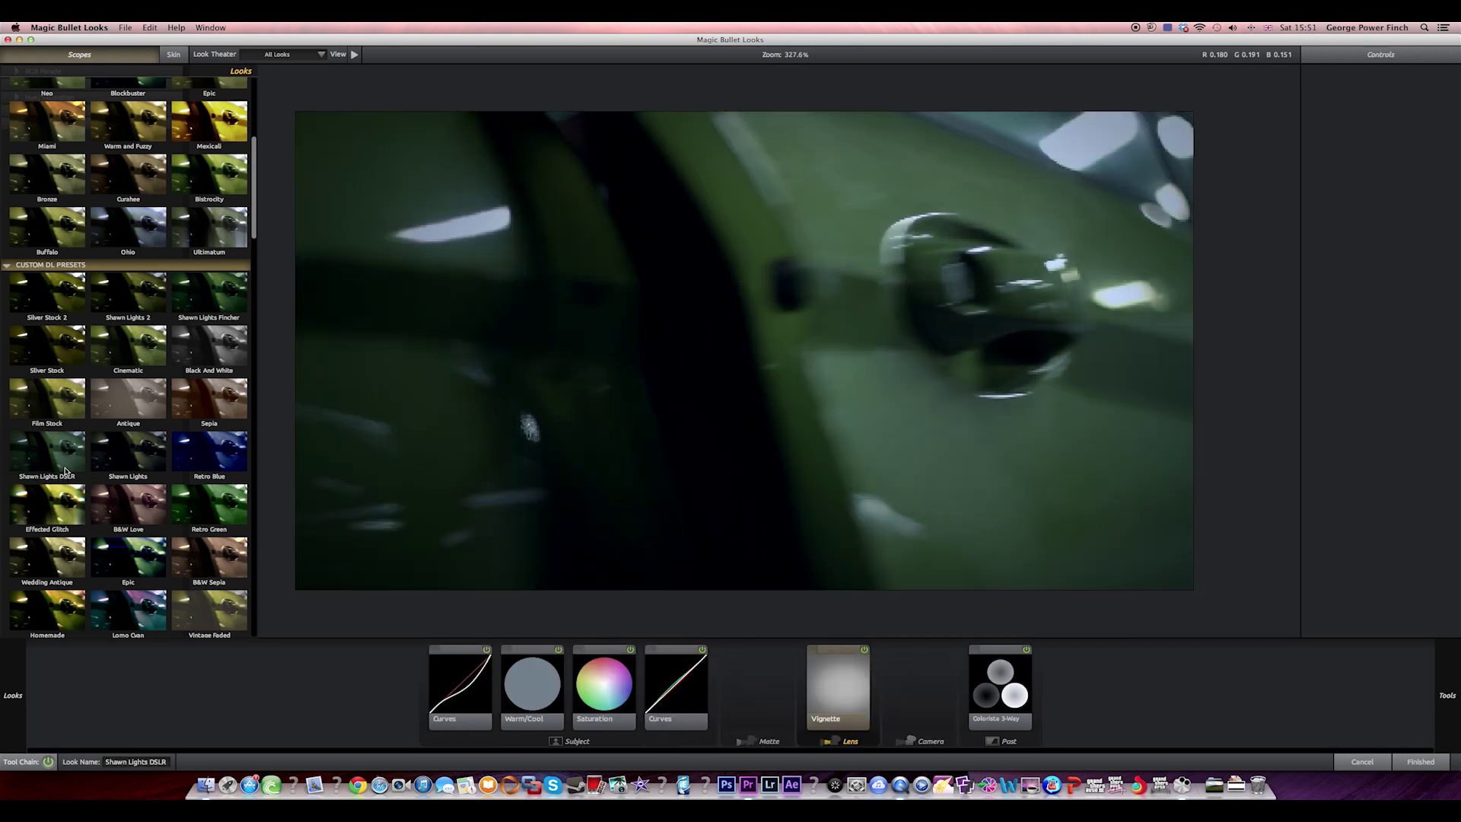
Try the Ultimatum and Shawn Lights Fincher presets from the Cinematic group for the second look.
click(191, 248)
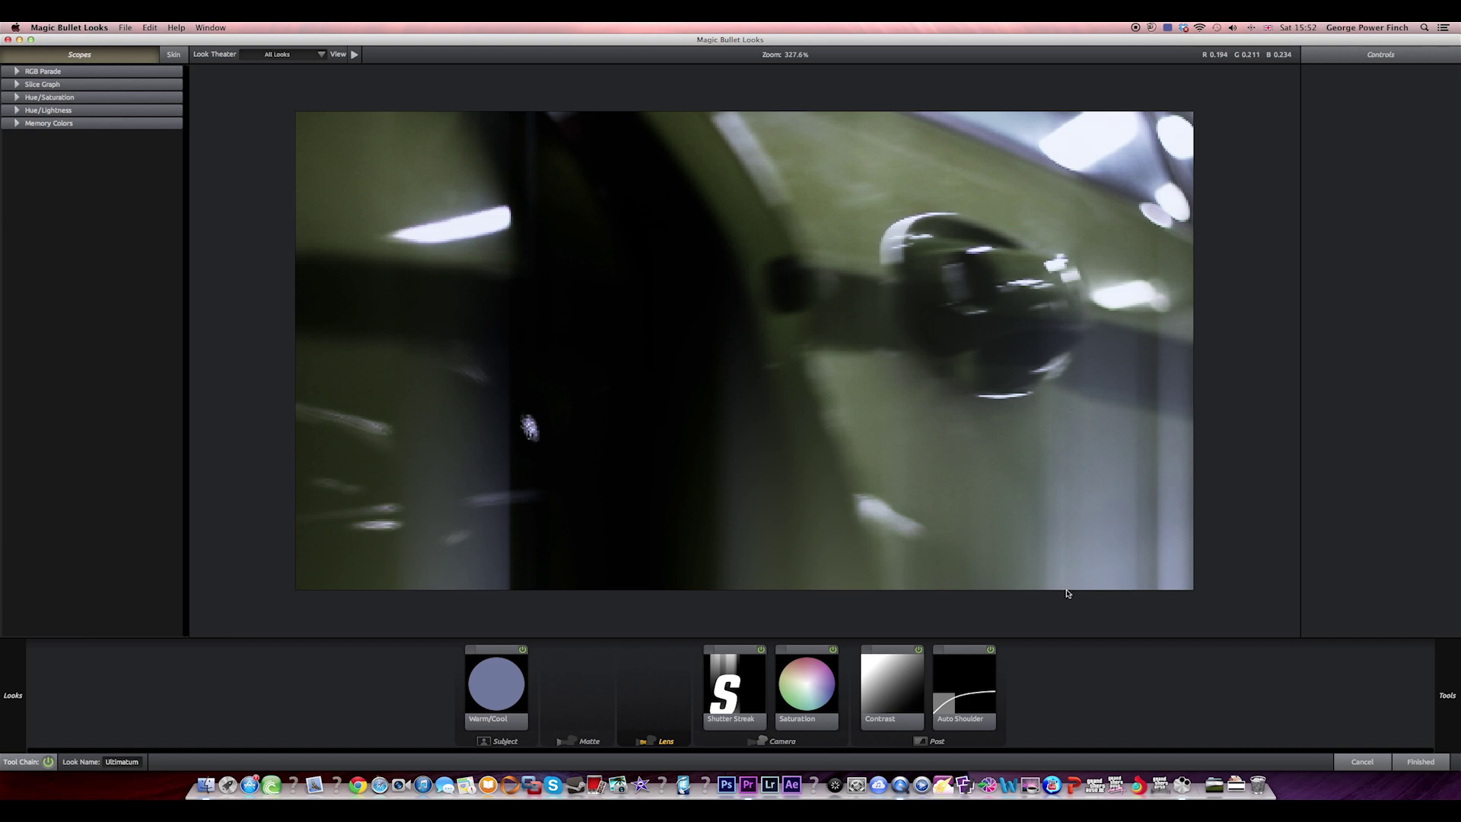
mouse_move(2, 652)
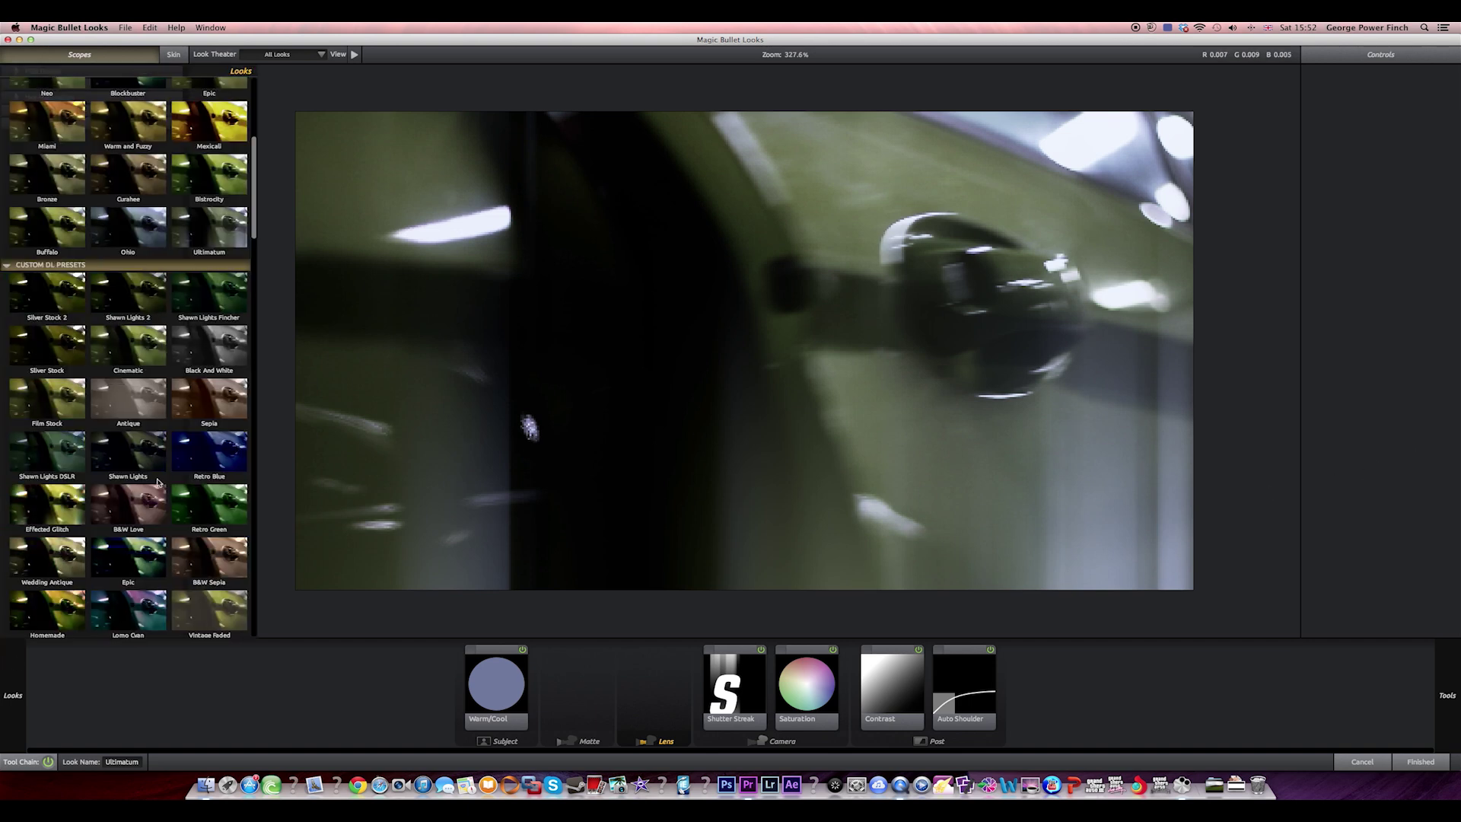
scroll(157, 482, up, 10)
scroll(157, 481, up, 2)
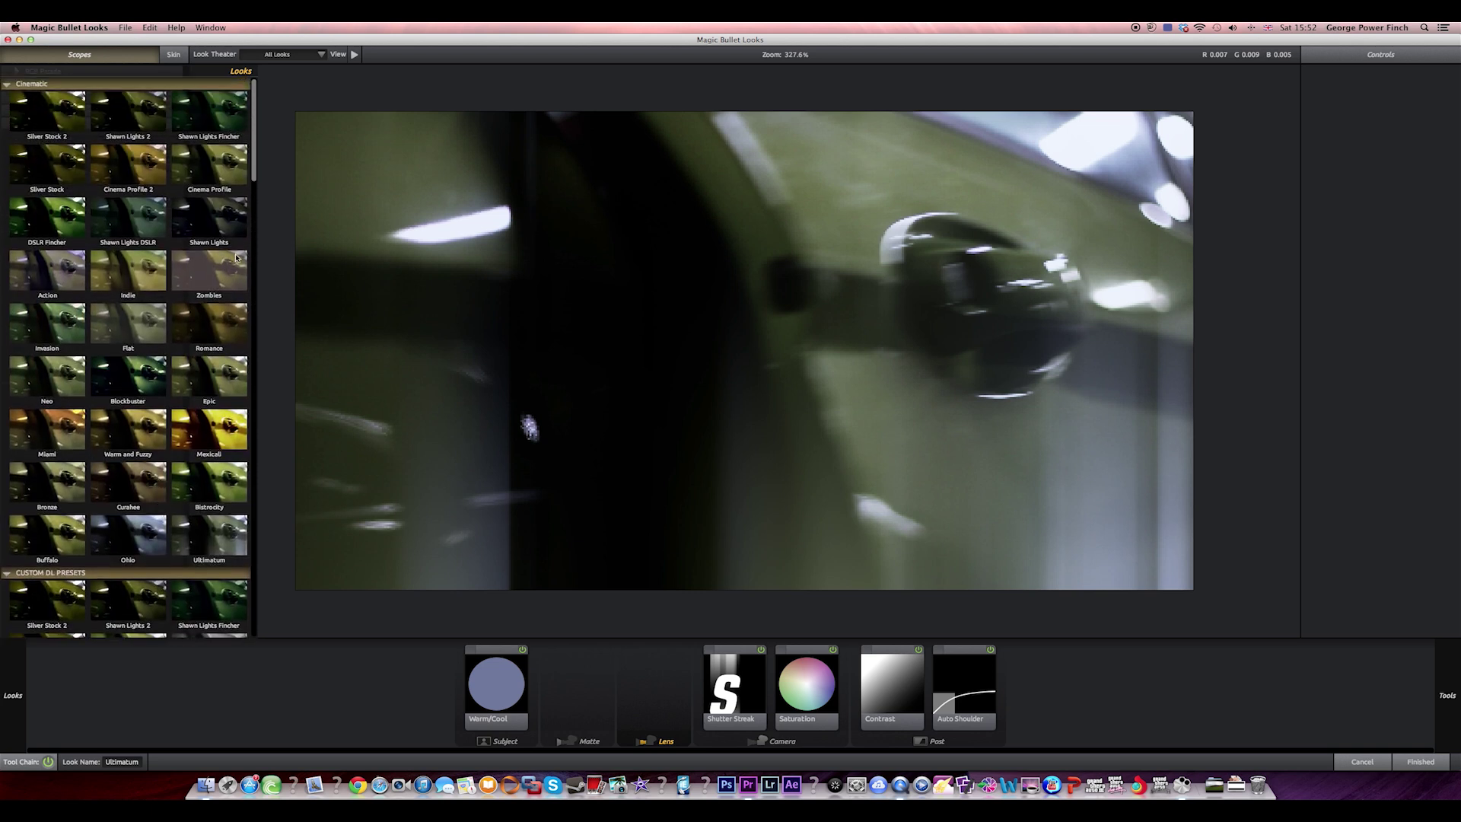
click(219, 115)
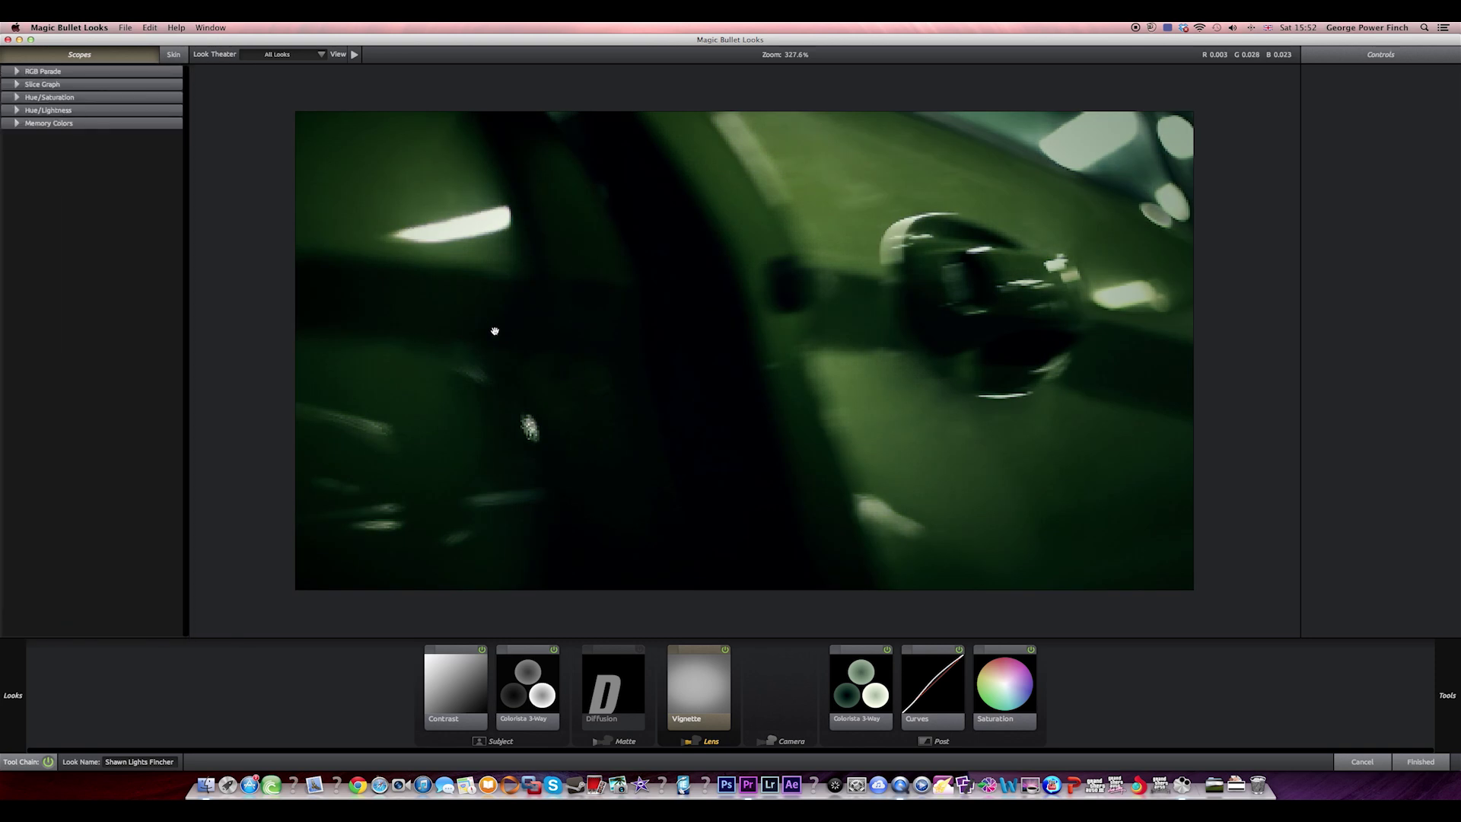
Apply the Cinematic preset from the Custom DL Presets group to the second look and finish it.
scroll(496, 326, down, 2)
mouse_move(2, 728)
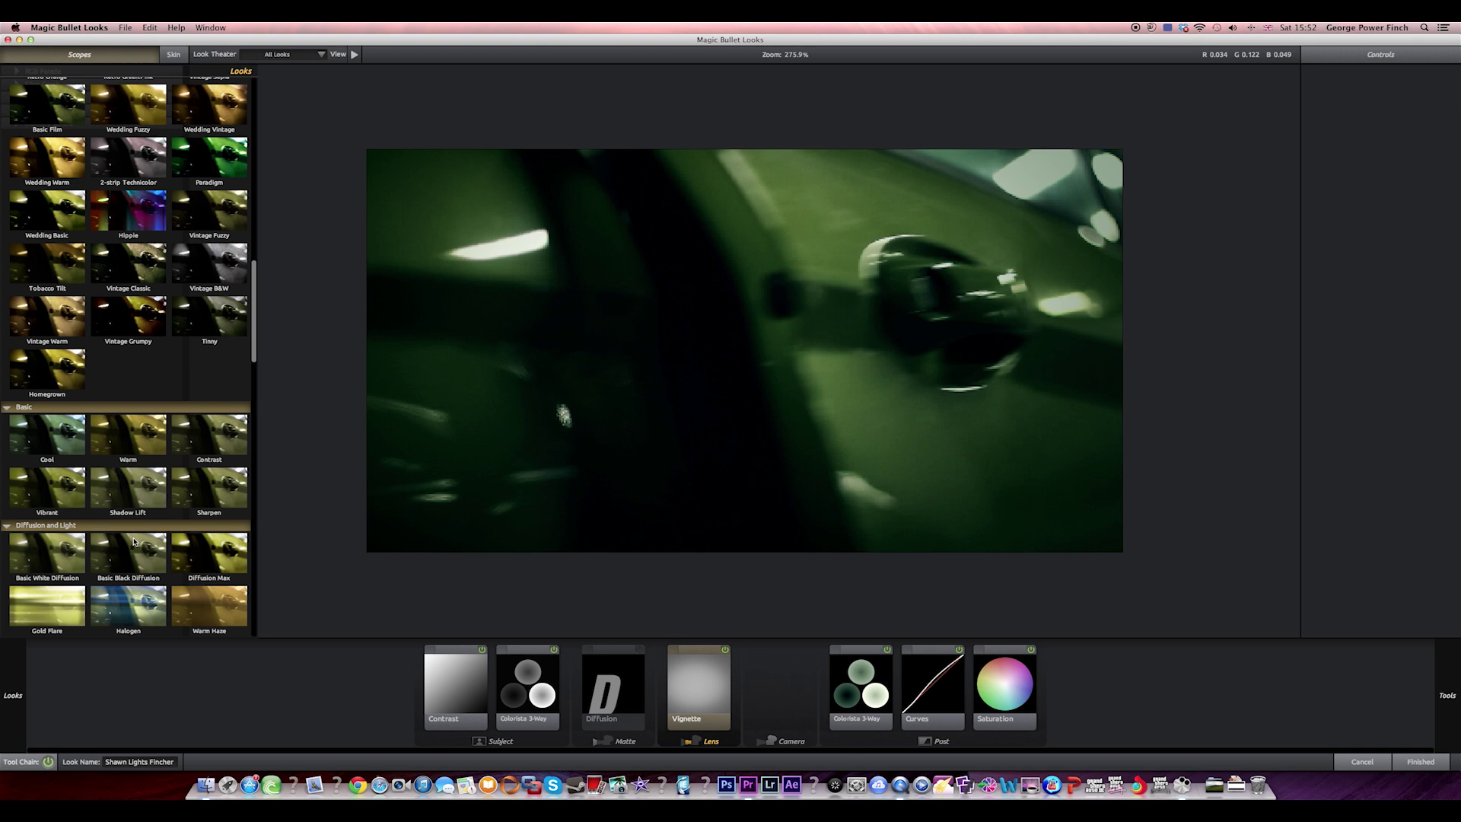
scroll(133, 540, down, 5)
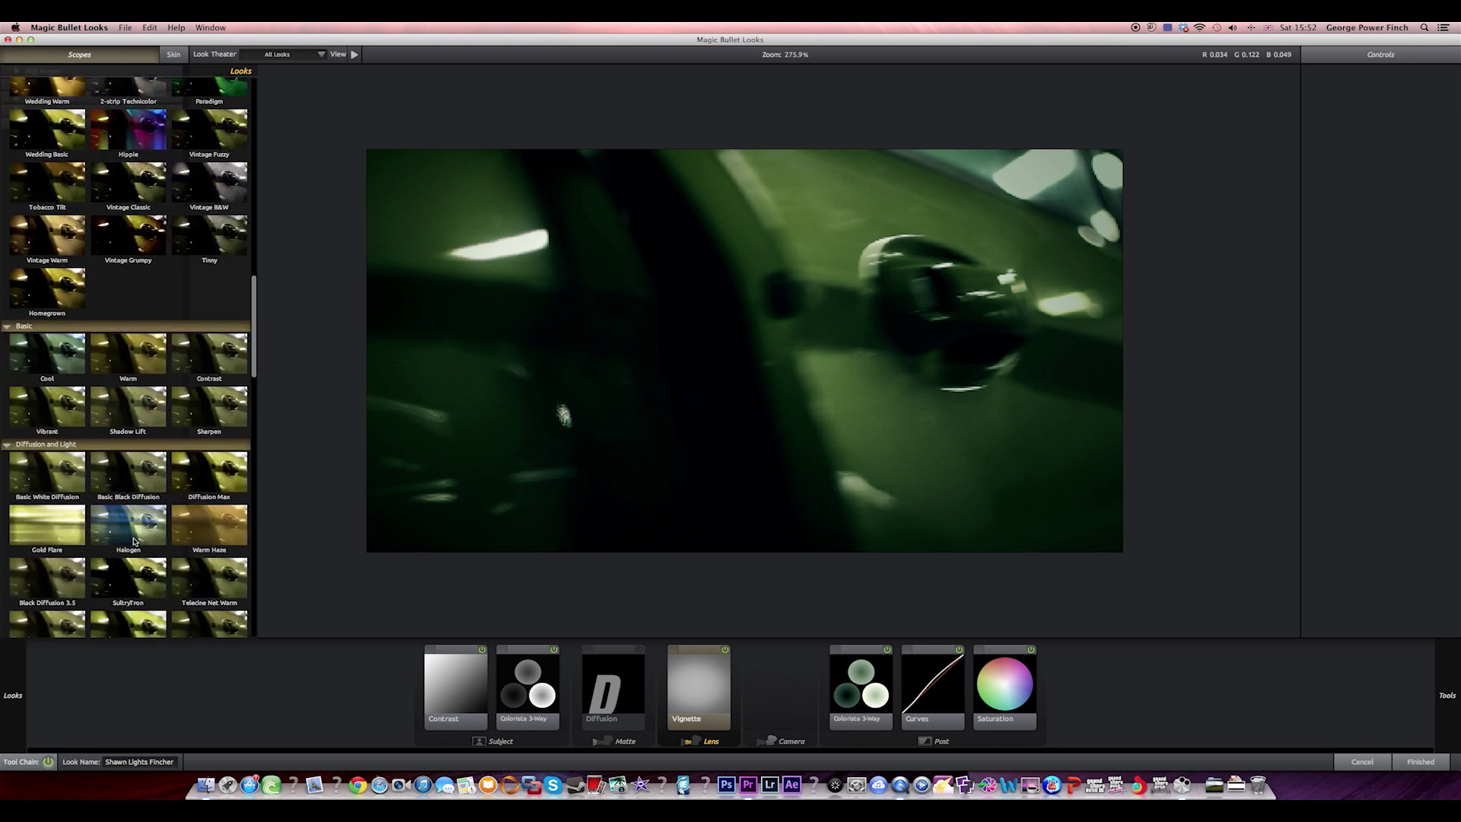
scroll(133, 541, up, 15)
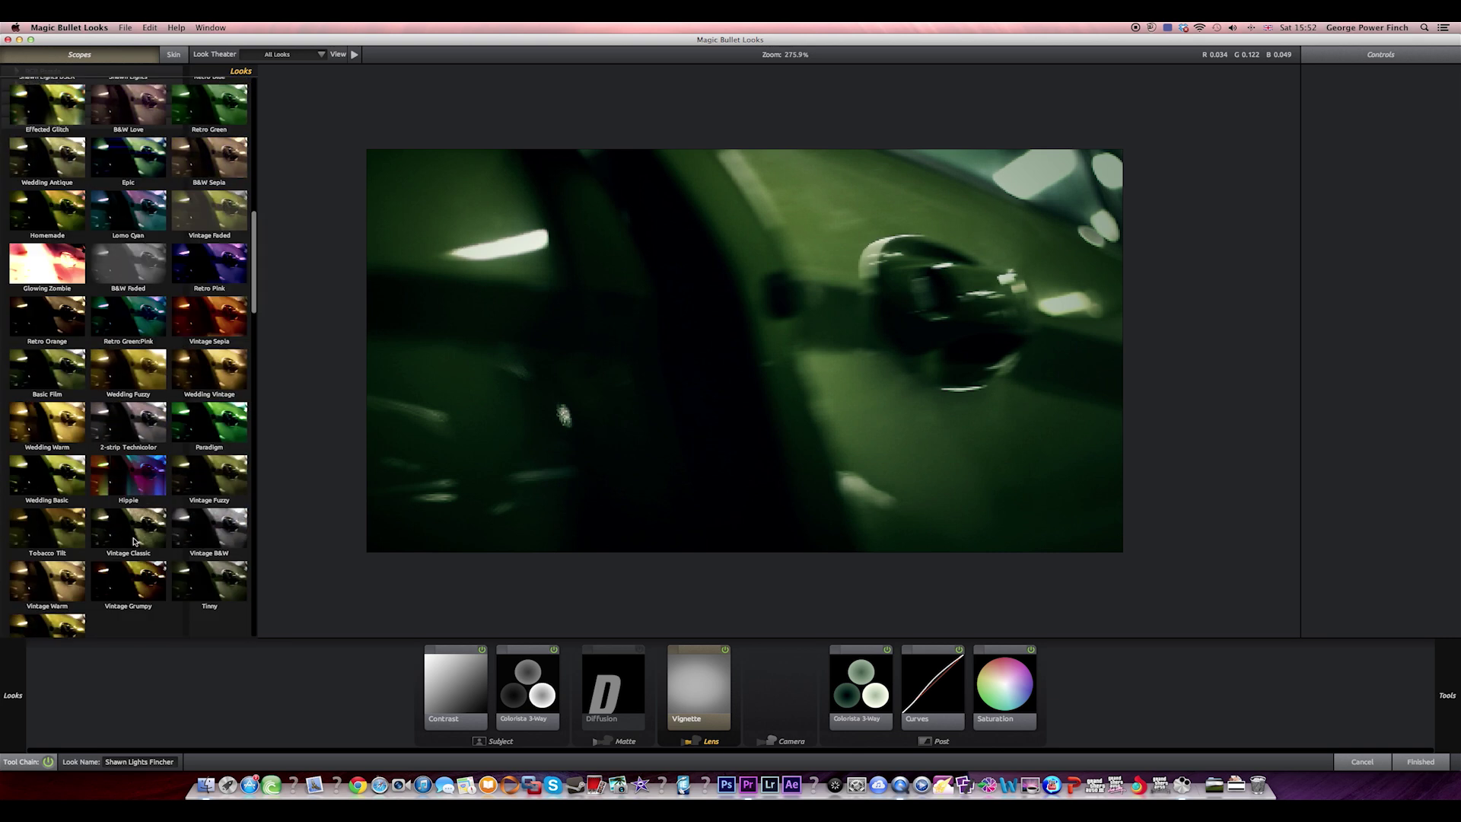
click(153, 211)
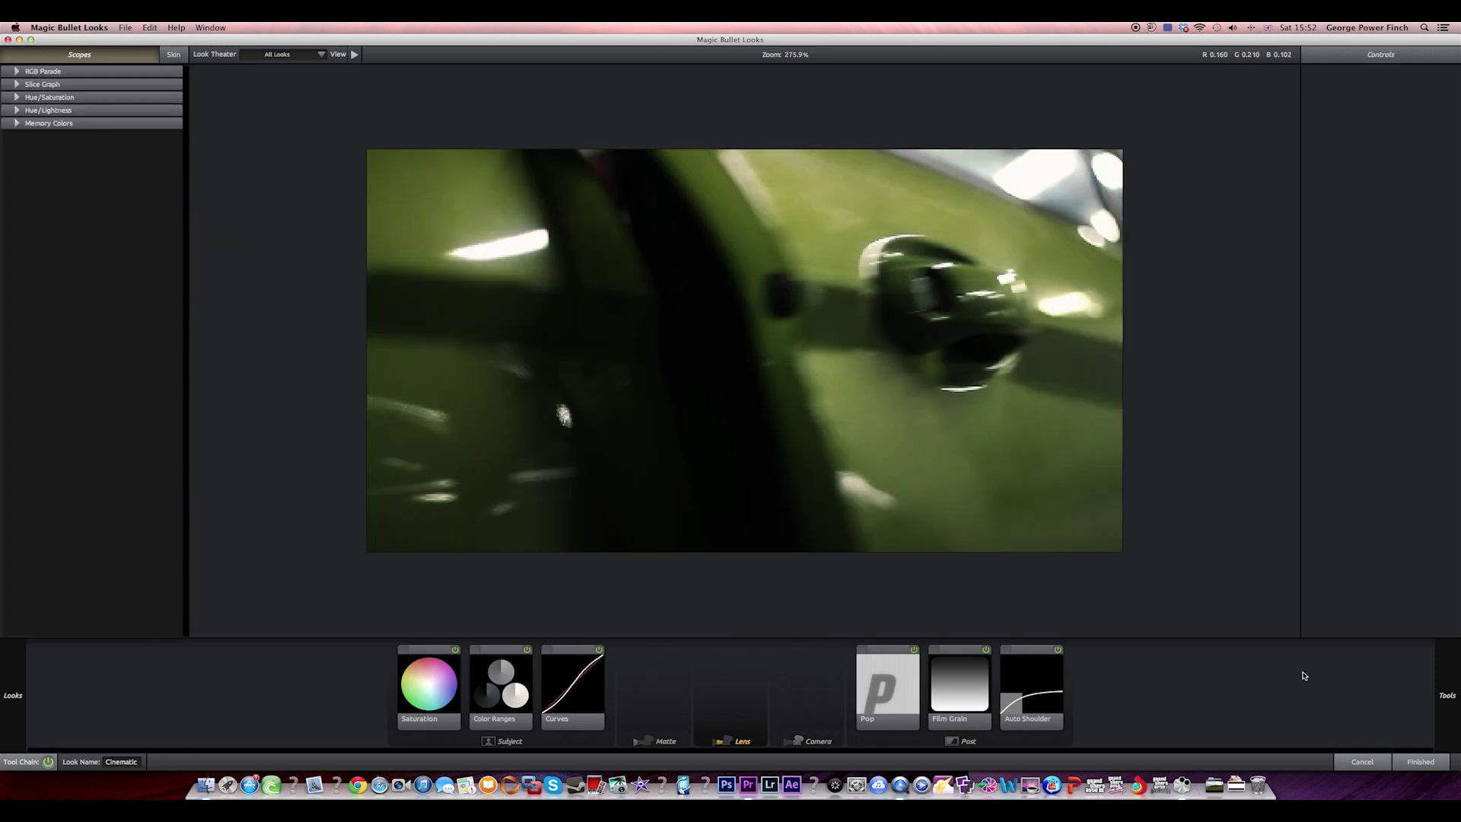
click(1420, 762)
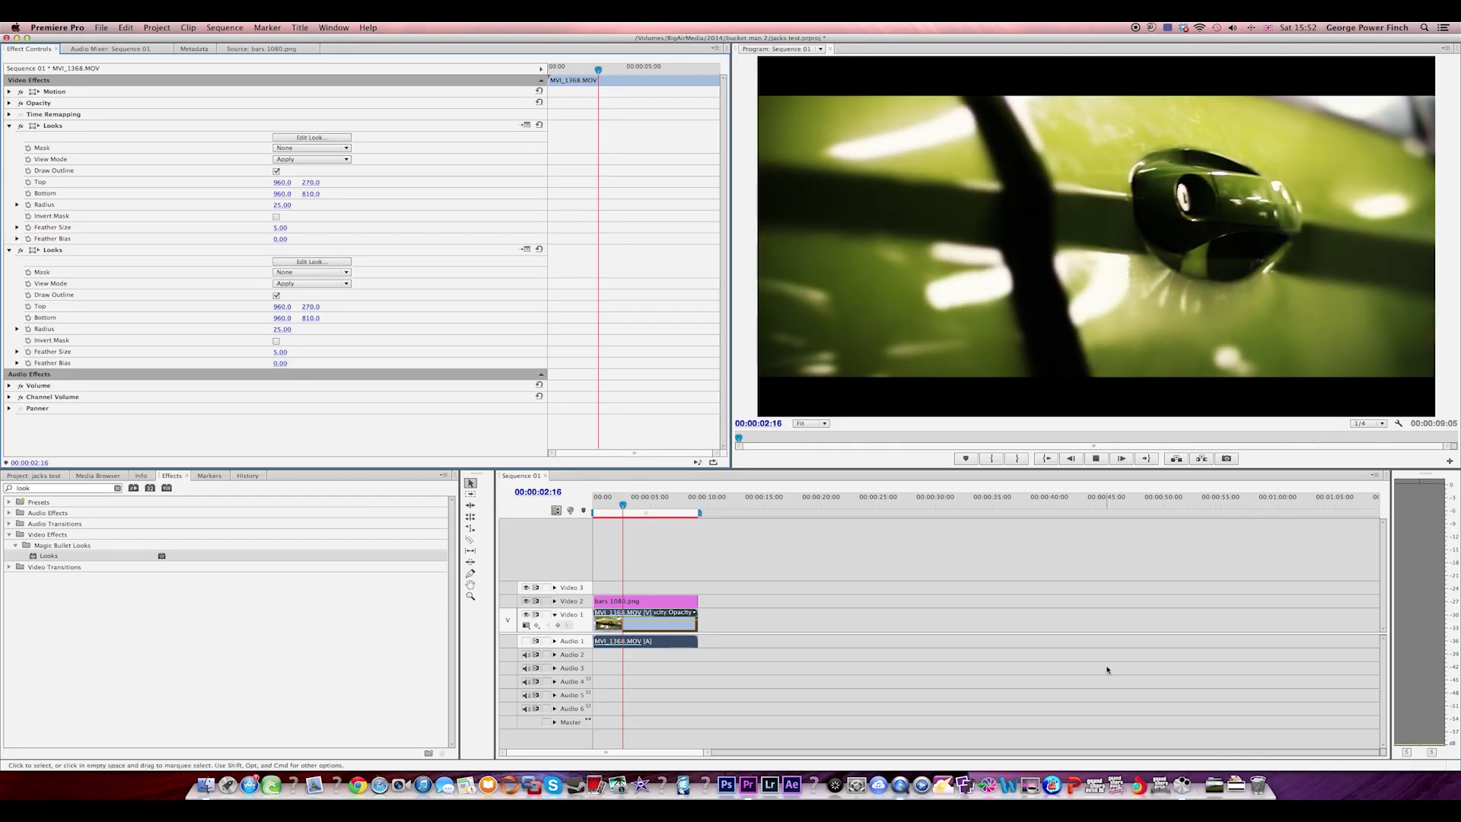
At 00:00:01:08, try reshaping the RGB curve in the first Looks effect's Curves tool, and discard the edit.
key(space)
drag(631, 508, 607, 509)
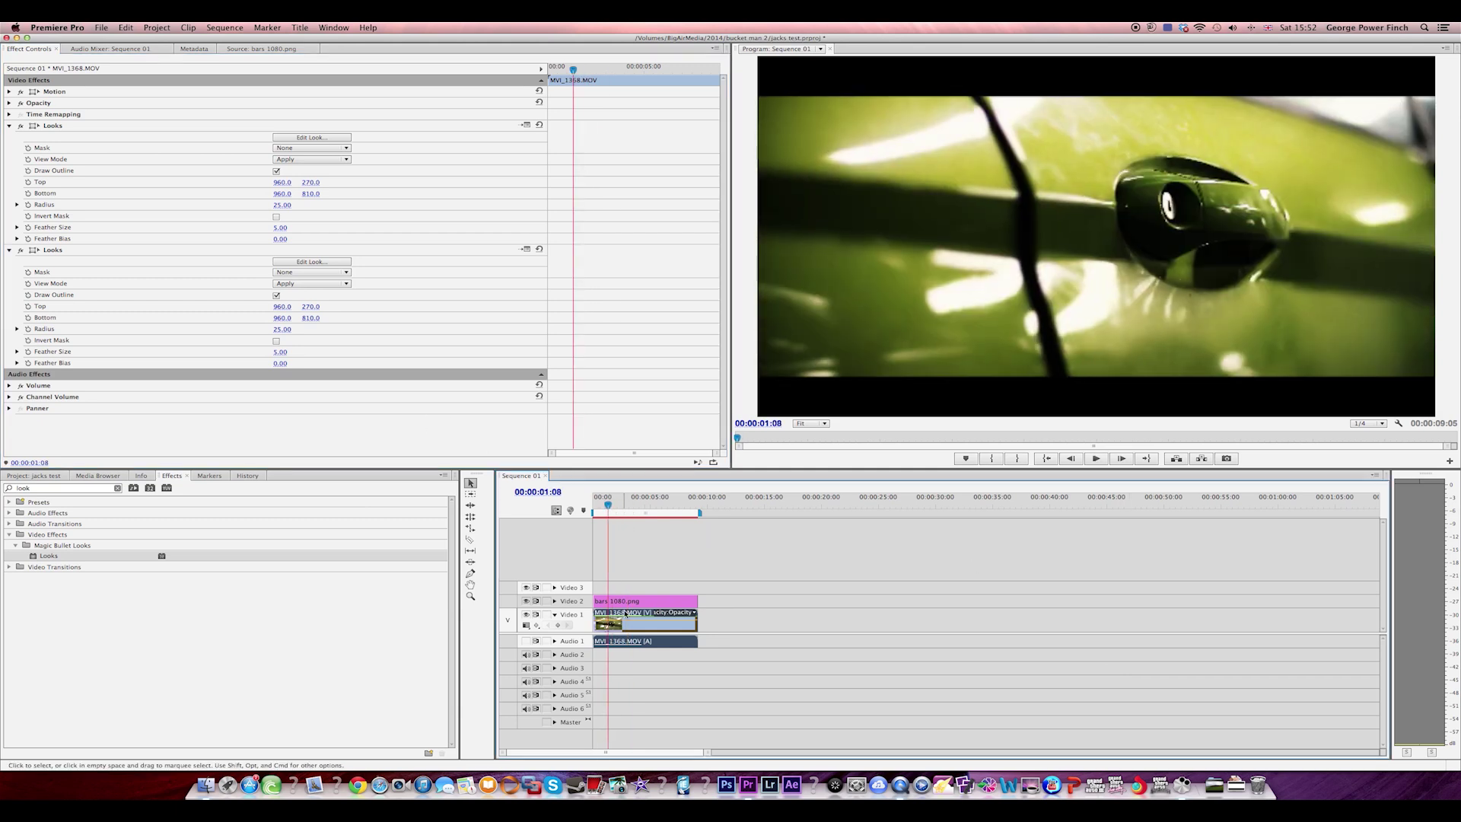
click(326, 139)
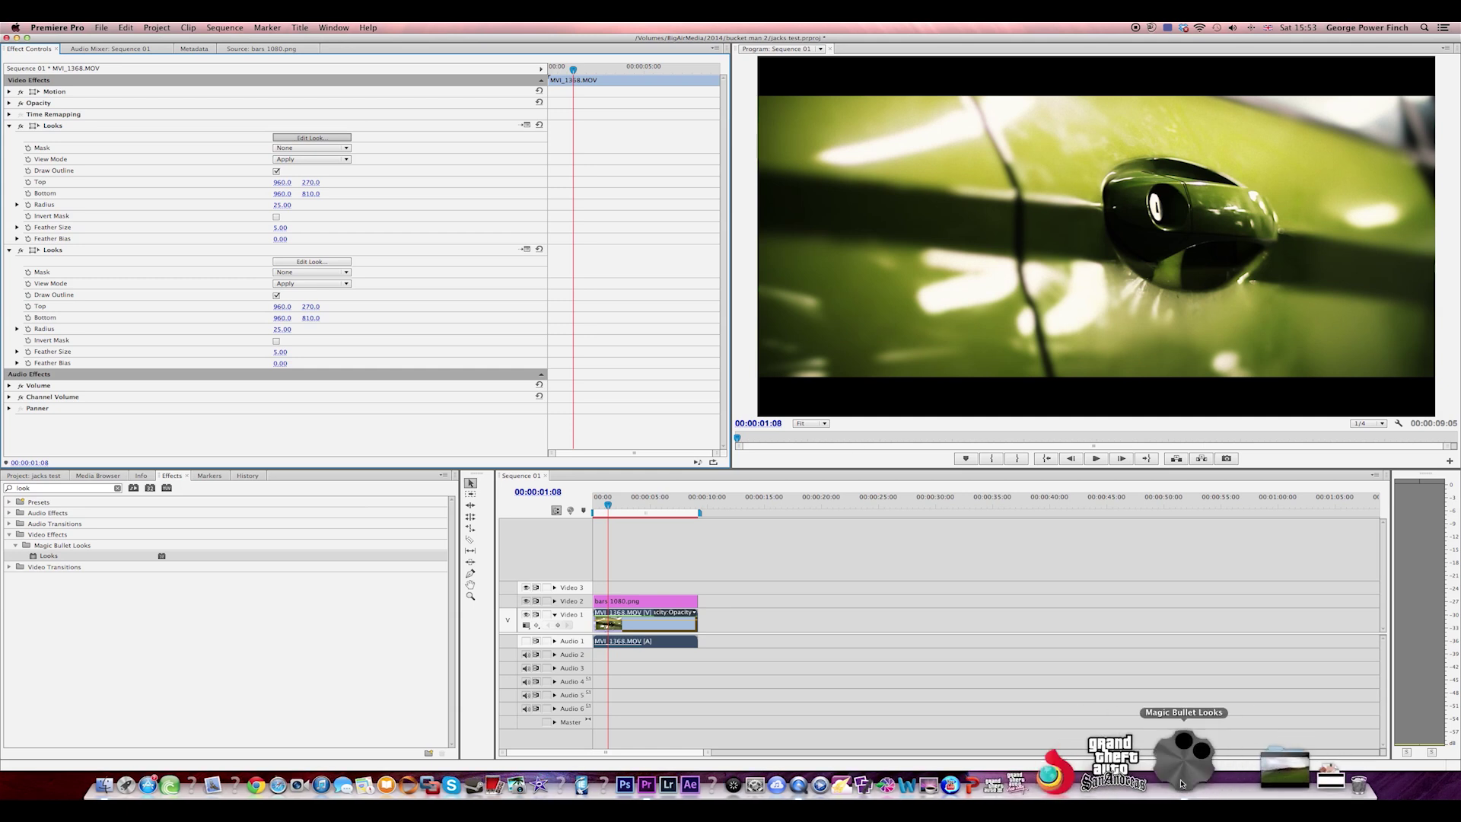
scroll(804, 482, up, 2)
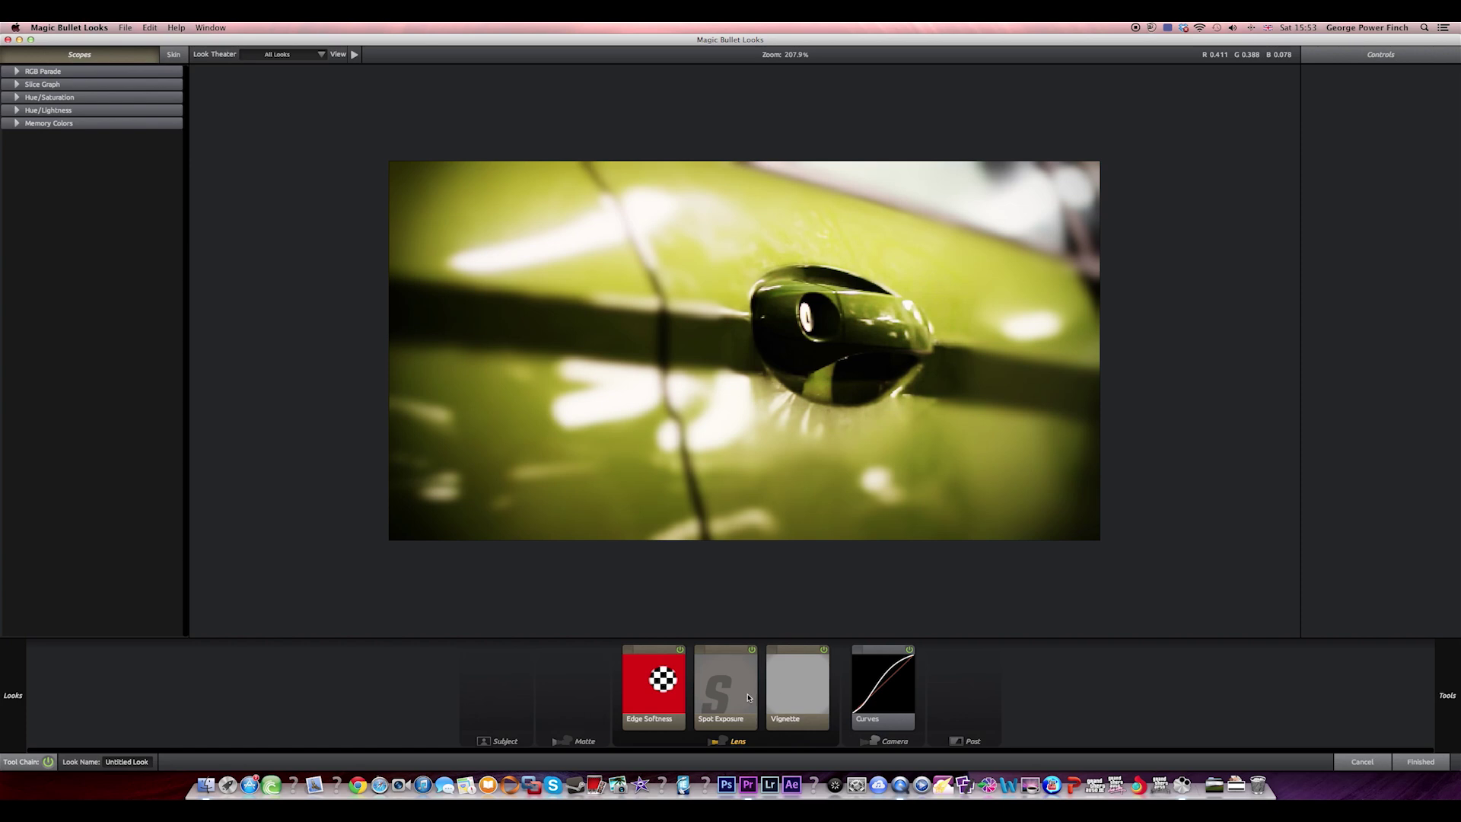
click(890, 690)
mouse_move(1356, 156)
mouse_down()
mouse_move(1362, 181)
mouse_move(1362, 122)
mouse_move(1378, 154)
mouse_up()
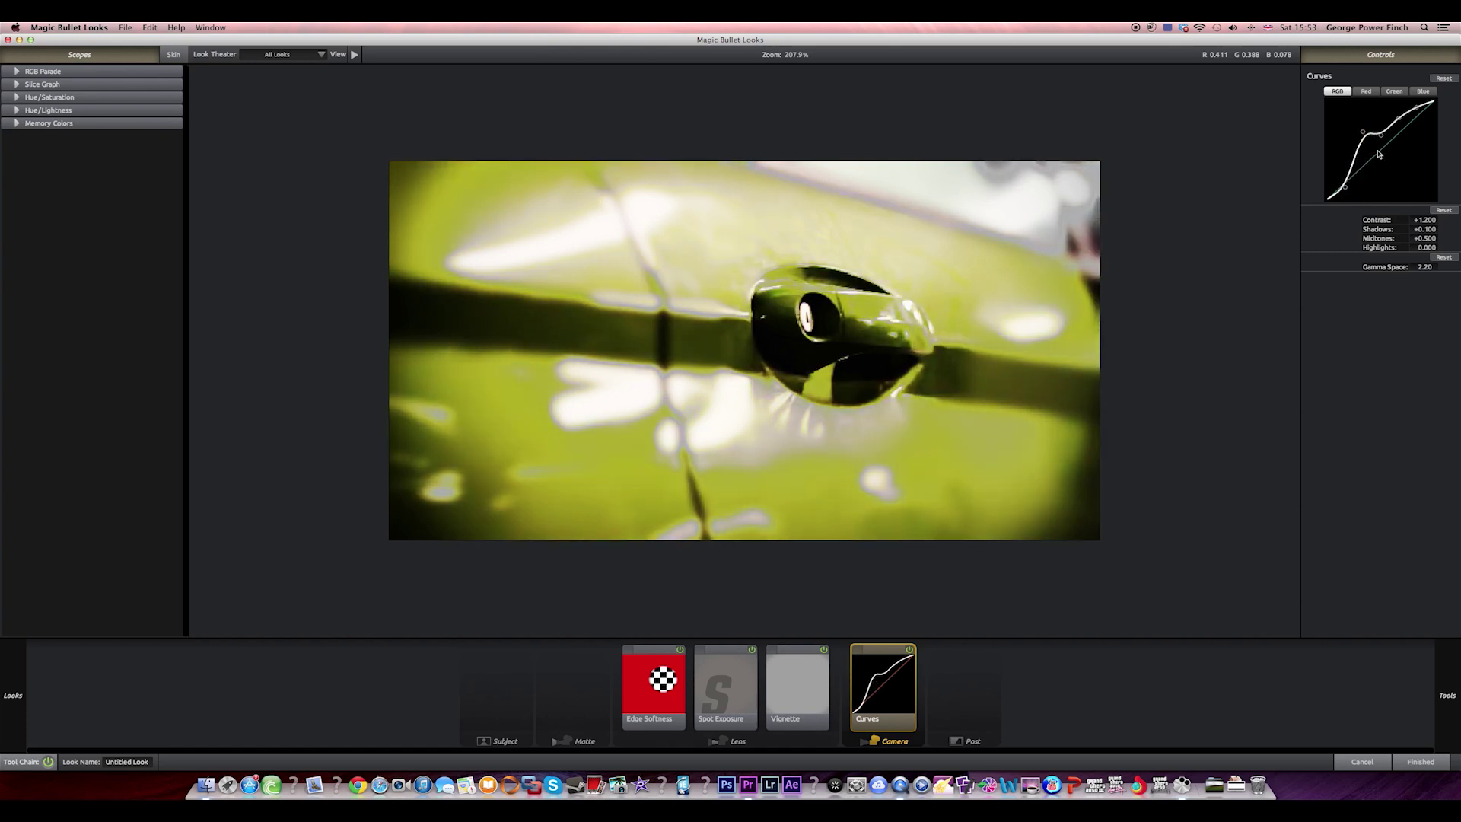
click(1346, 763)
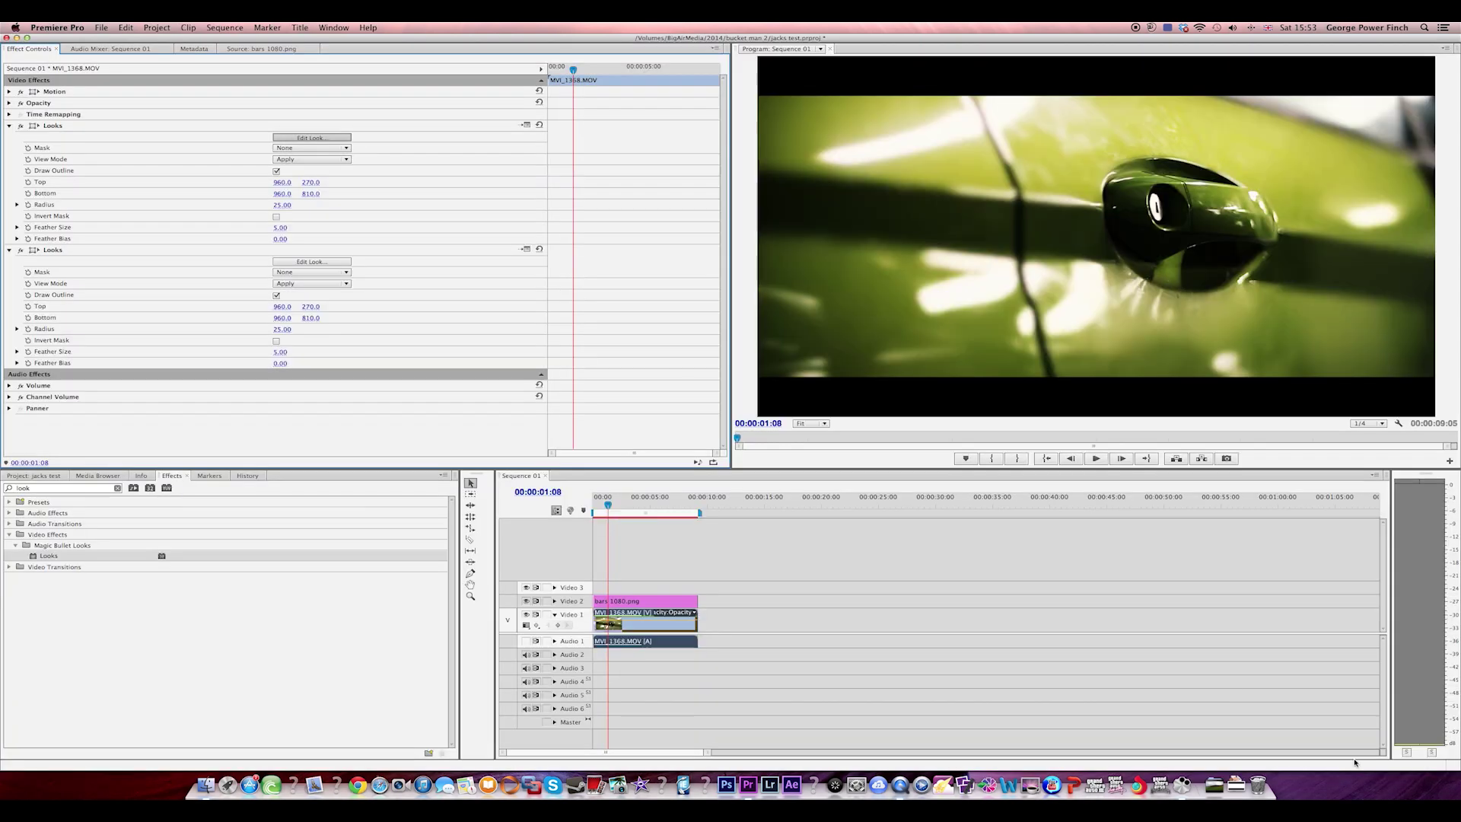
Play the graded clip briefly with nothing selected, and move the playhead back to 00:00:00:11.
click(681, 547)
key(space)
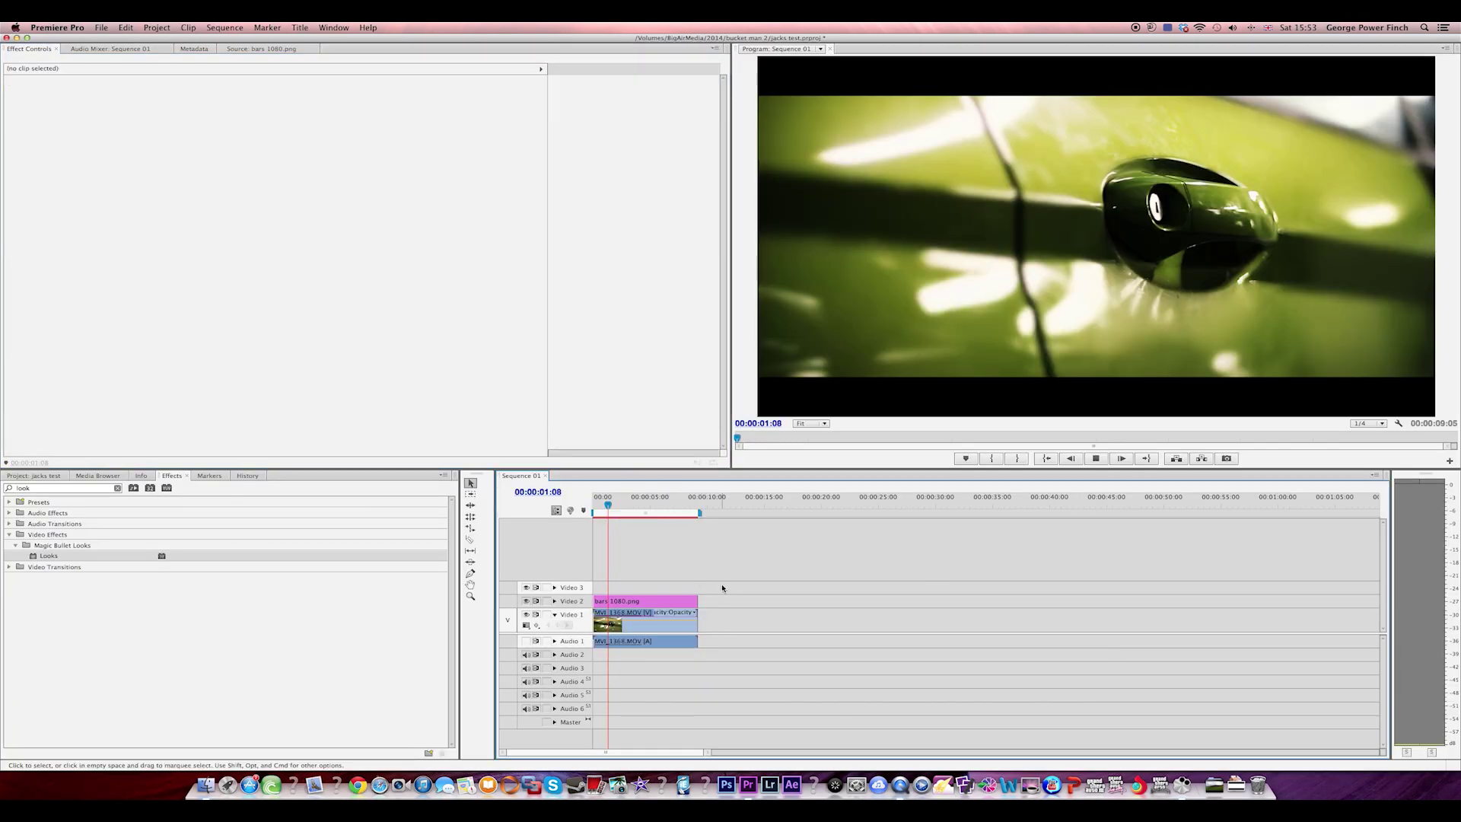
key(space)
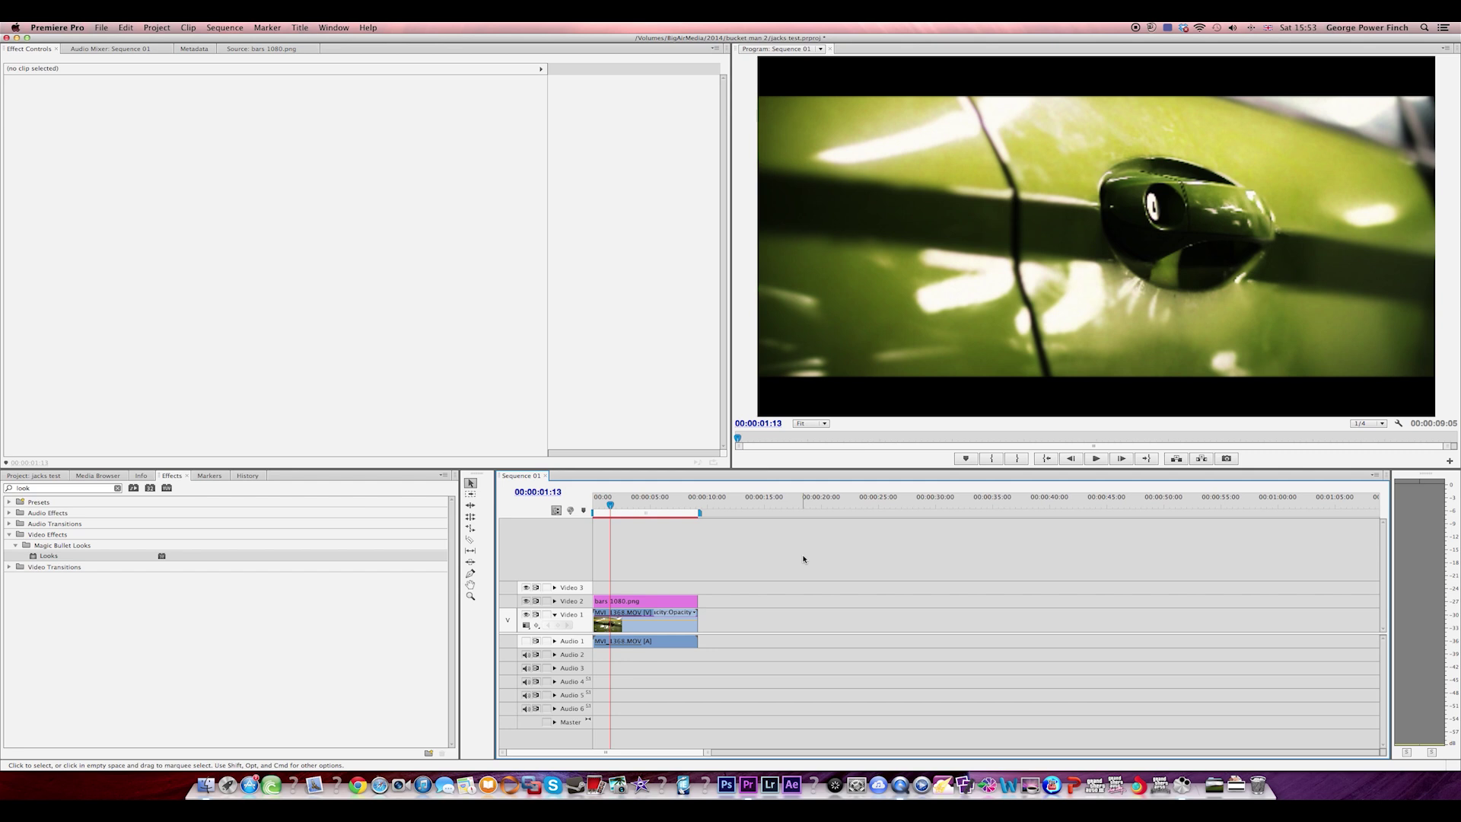
drag(602, 502, 598, 502)
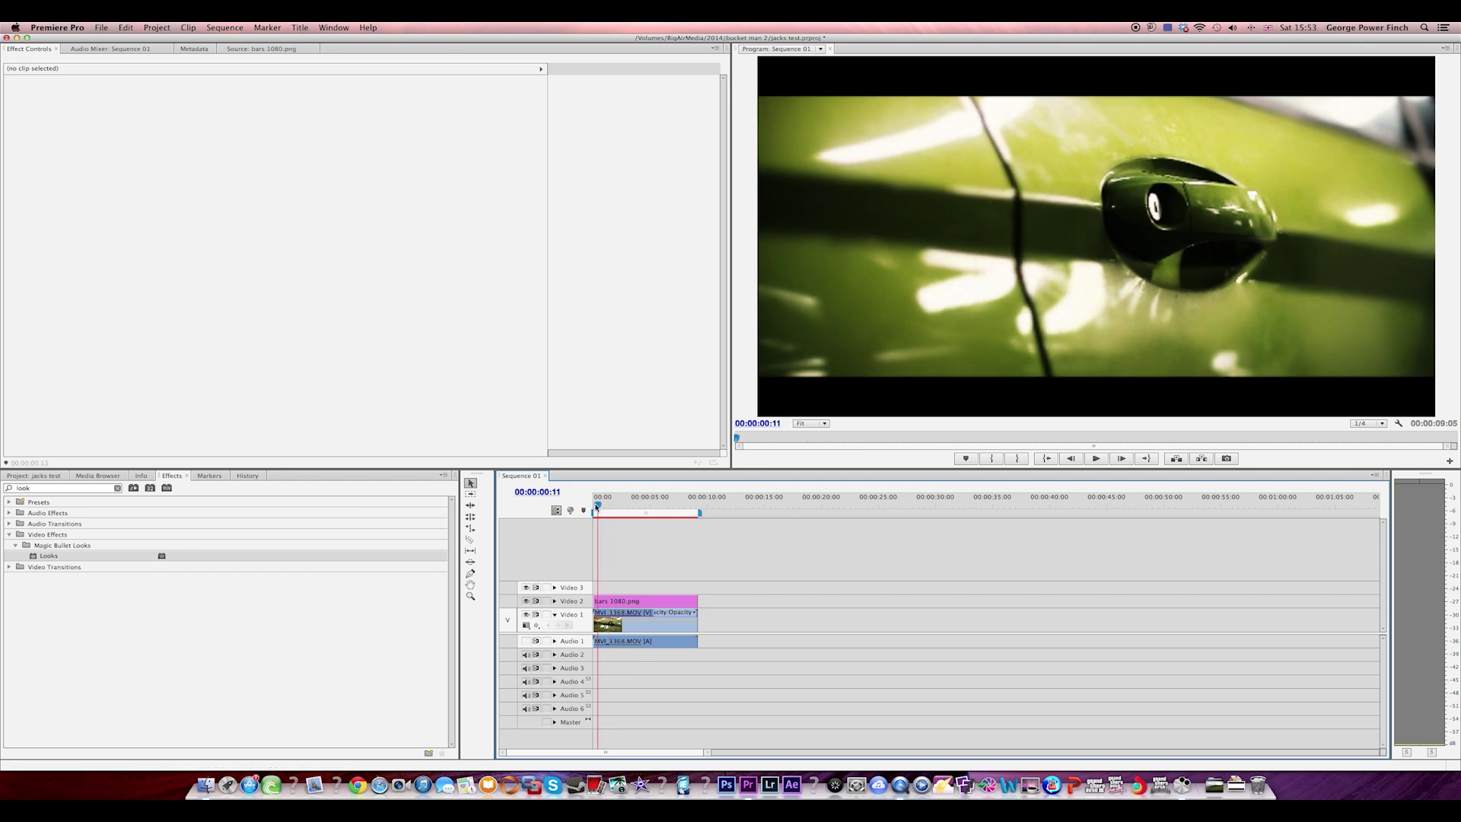
Replace MVI_1368.MOV on Video 1 with the MVI_1367.MOV clip, placed at the start of the sequence.
click(639, 627)
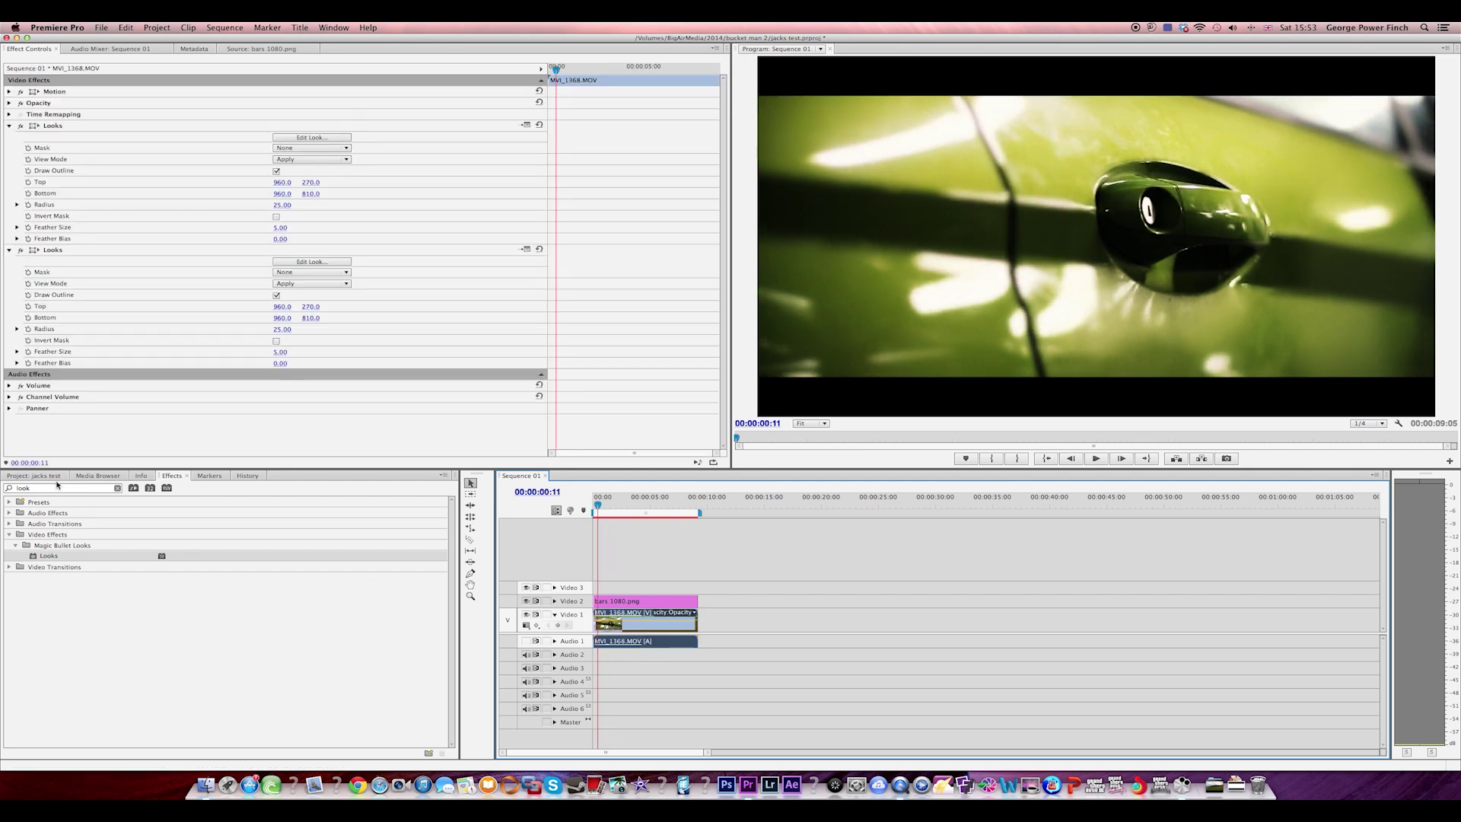
click(47, 475)
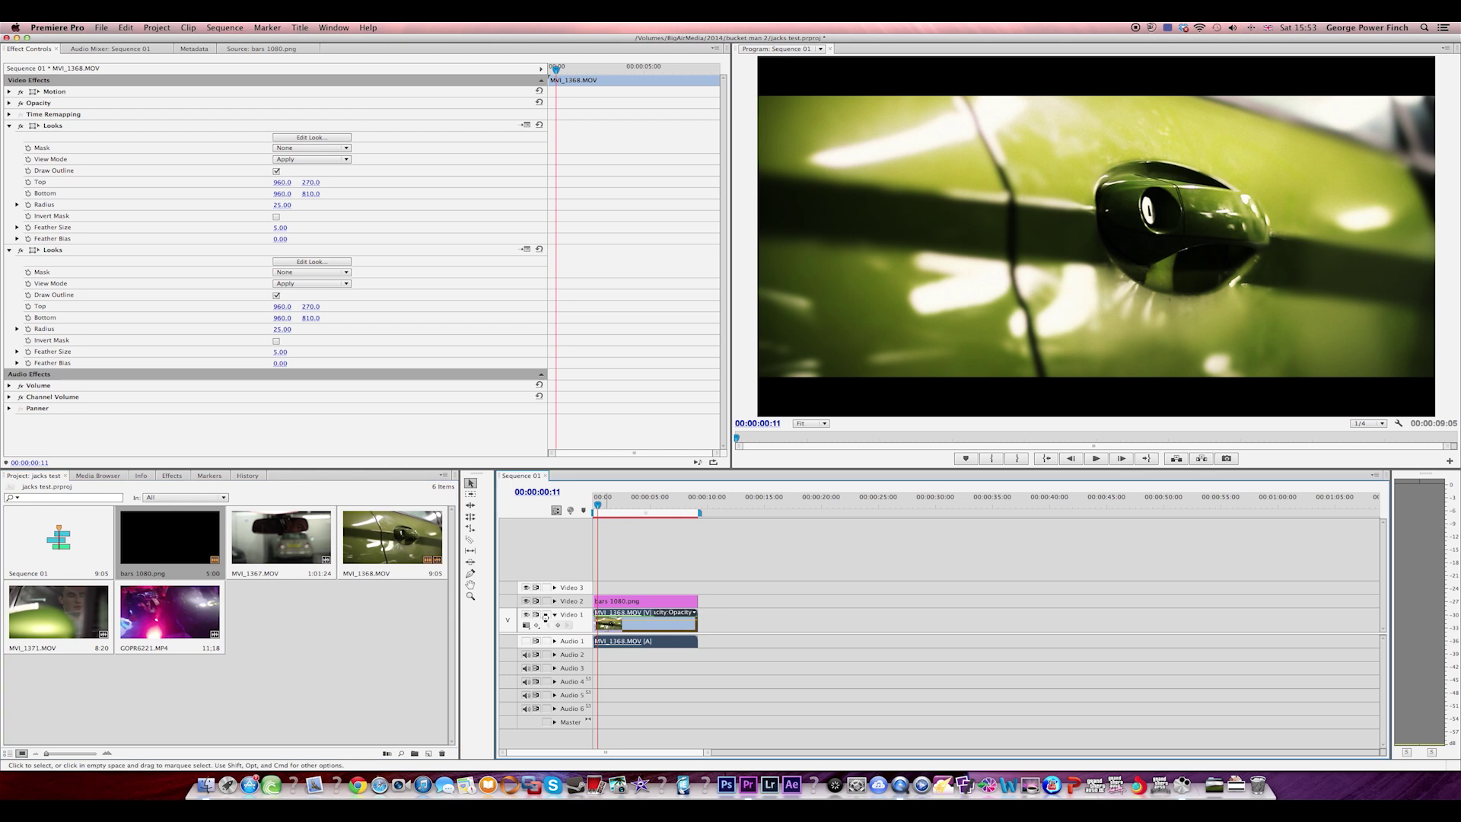
key(Delete)
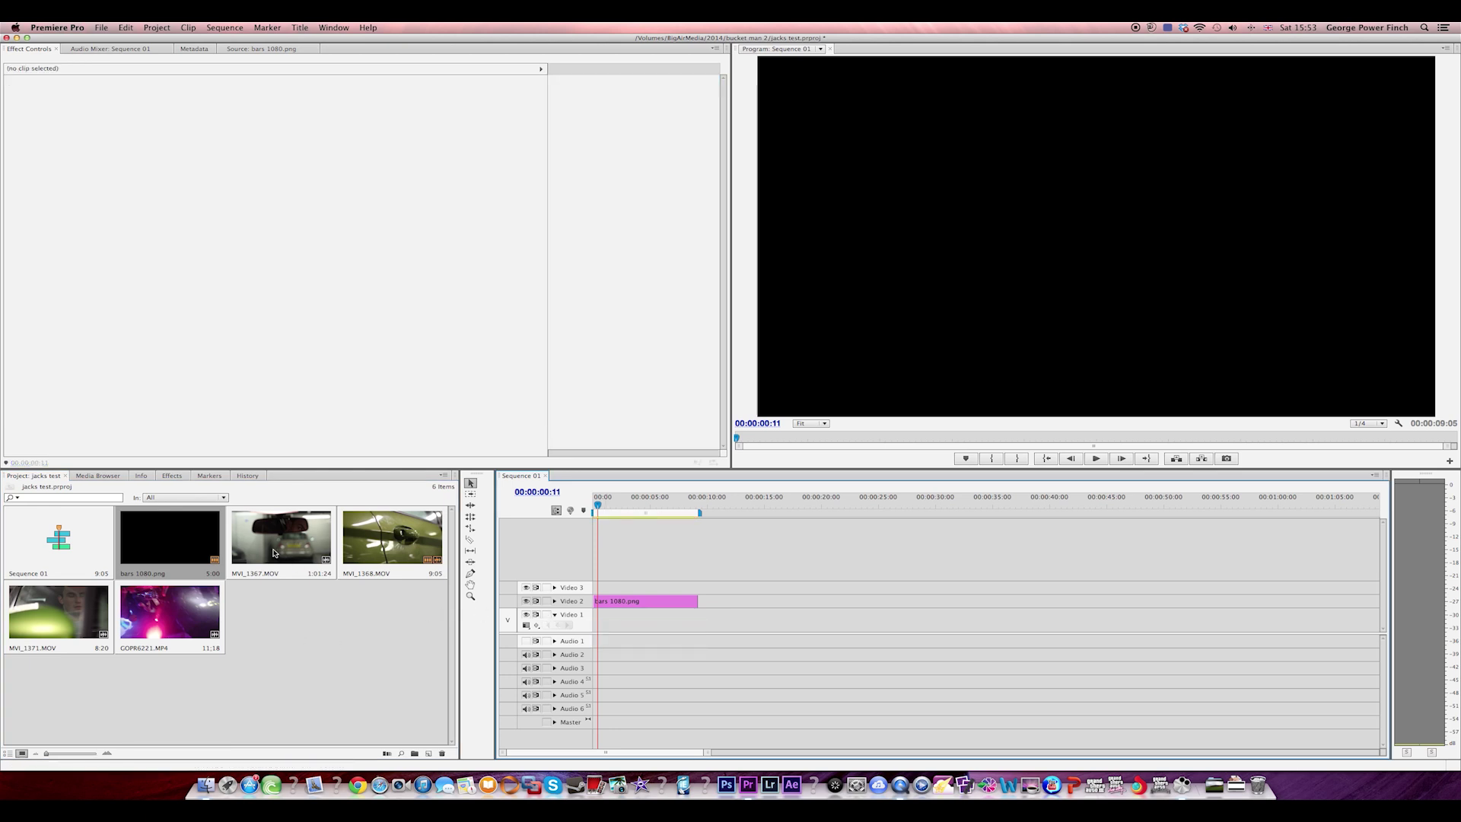
drag(242, 556, 577, 636)
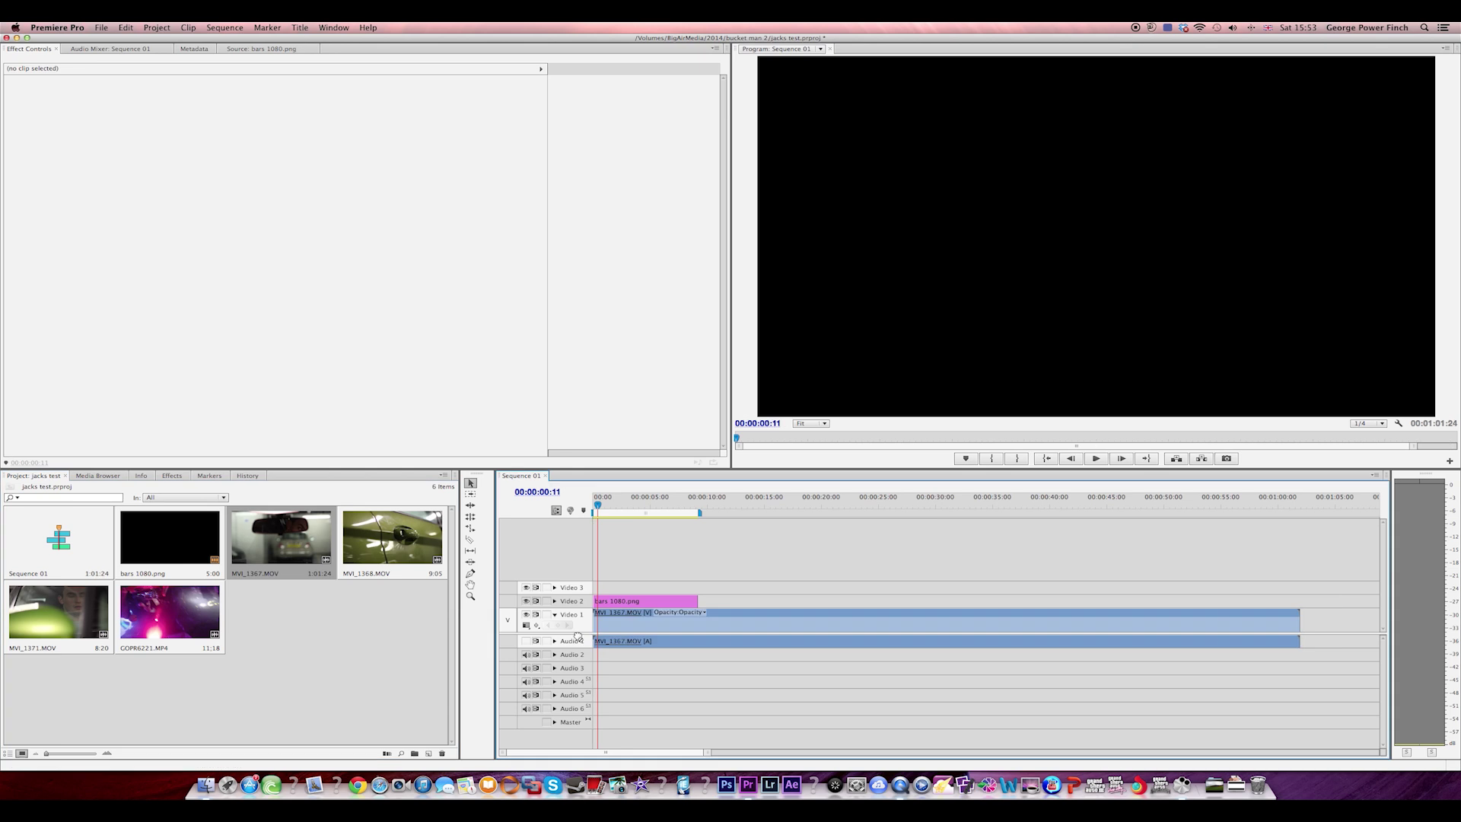
At about 00:00:03:04, add the Looks effect to MVI_1367.MOV and open its look editor.
mouse_move(622, 504)
mouse_down()
mouse_move(692, 511)
mouse_move(630, 521)
mouse_up()
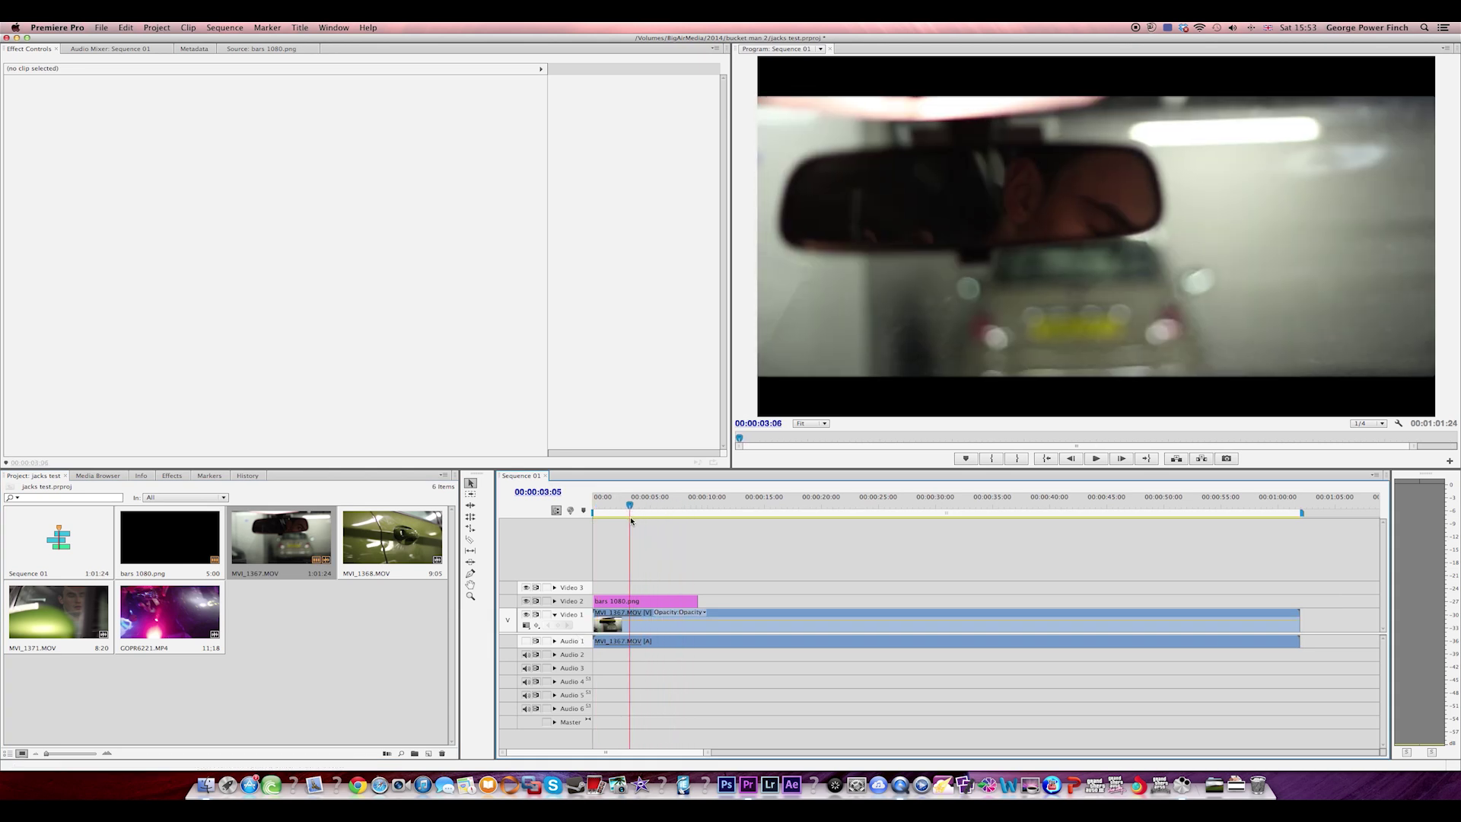
click(654, 622)
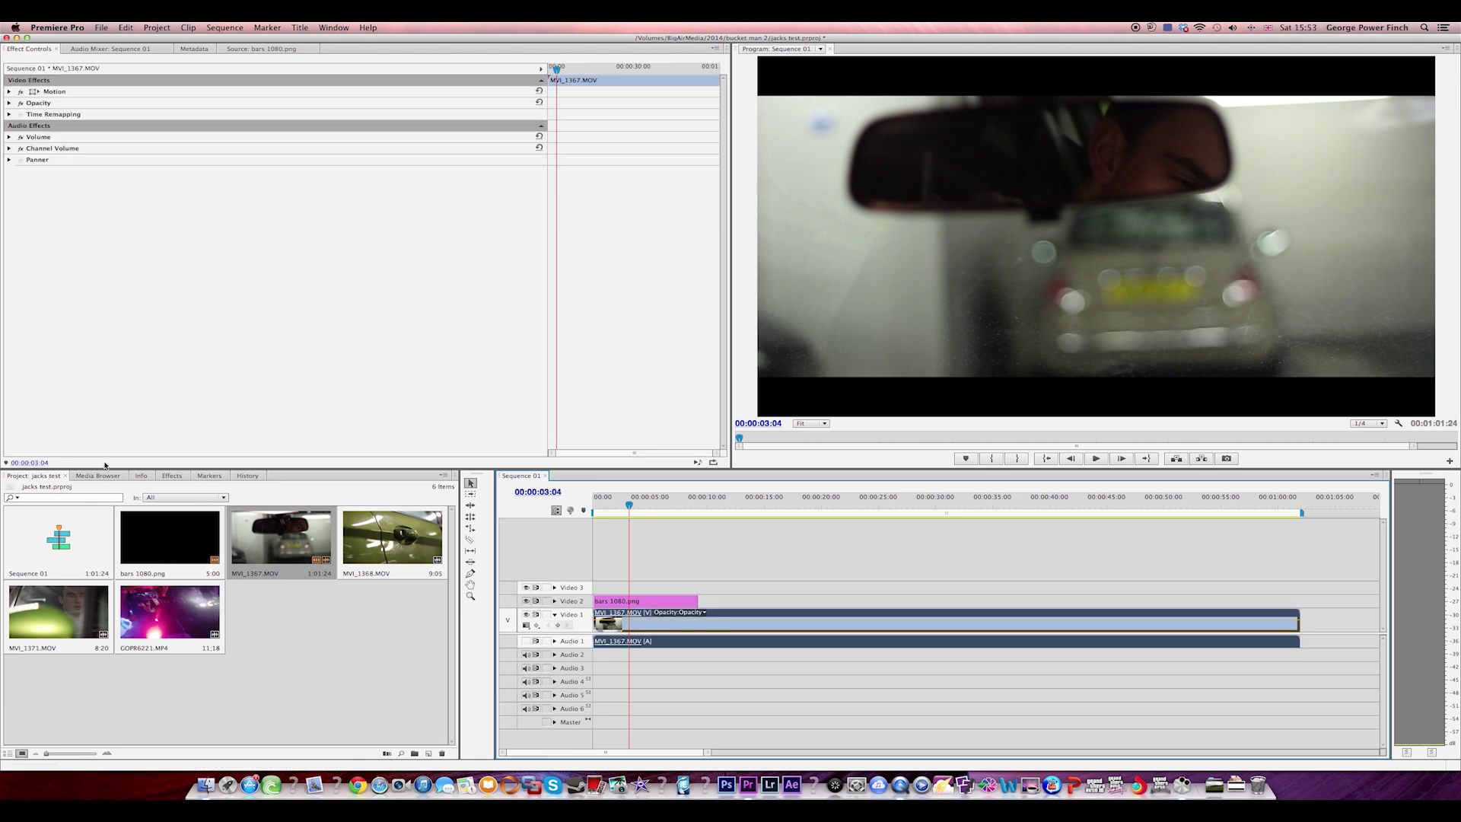
click(165, 478)
drag(42, 557, 608, 626)
click(312, 137)
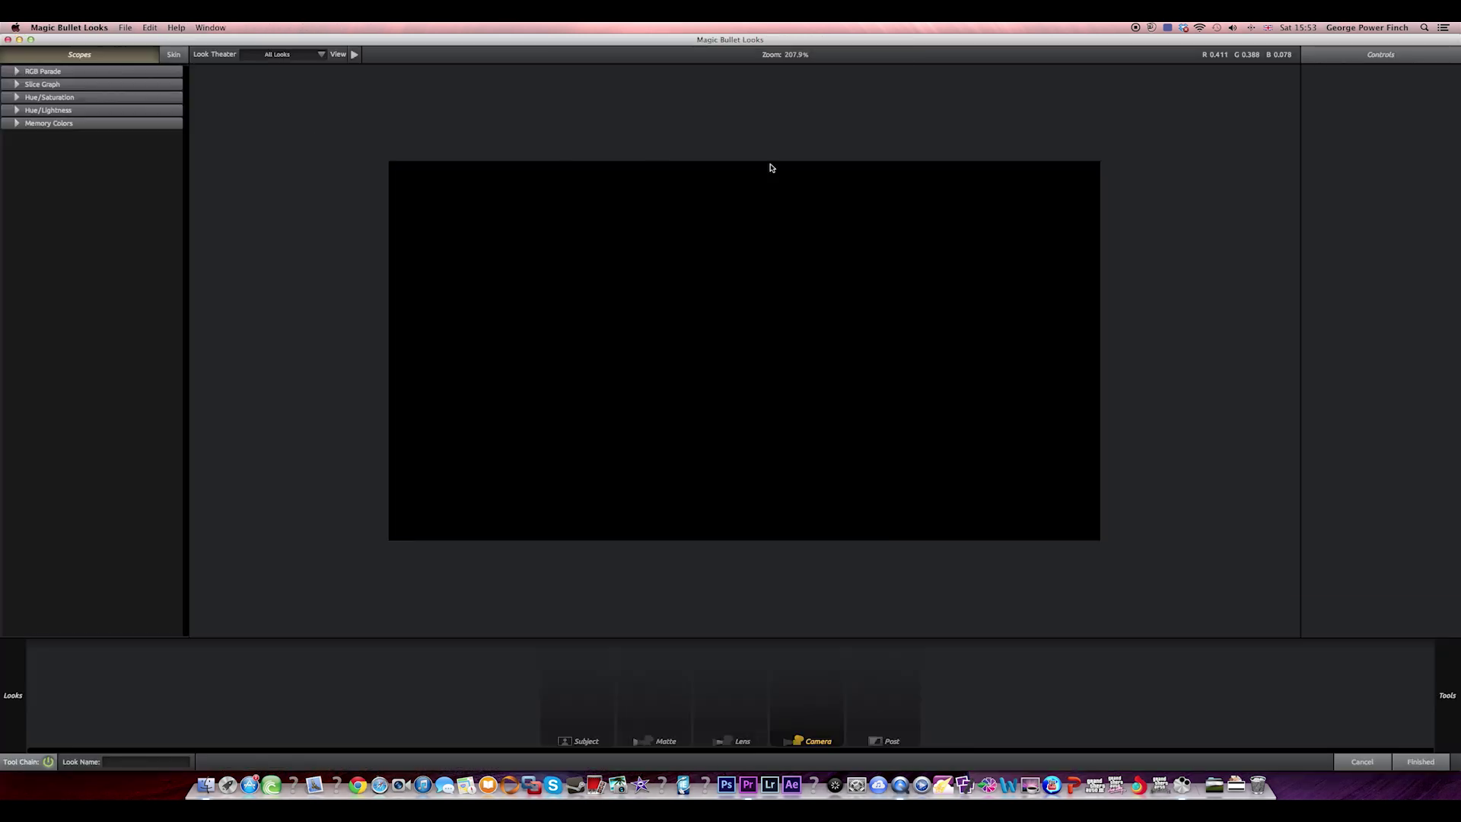
Apply the Warm Spot Focus preset from the Stylized group to the MVI_1367.MOV look.
mouse_move(6, 365)
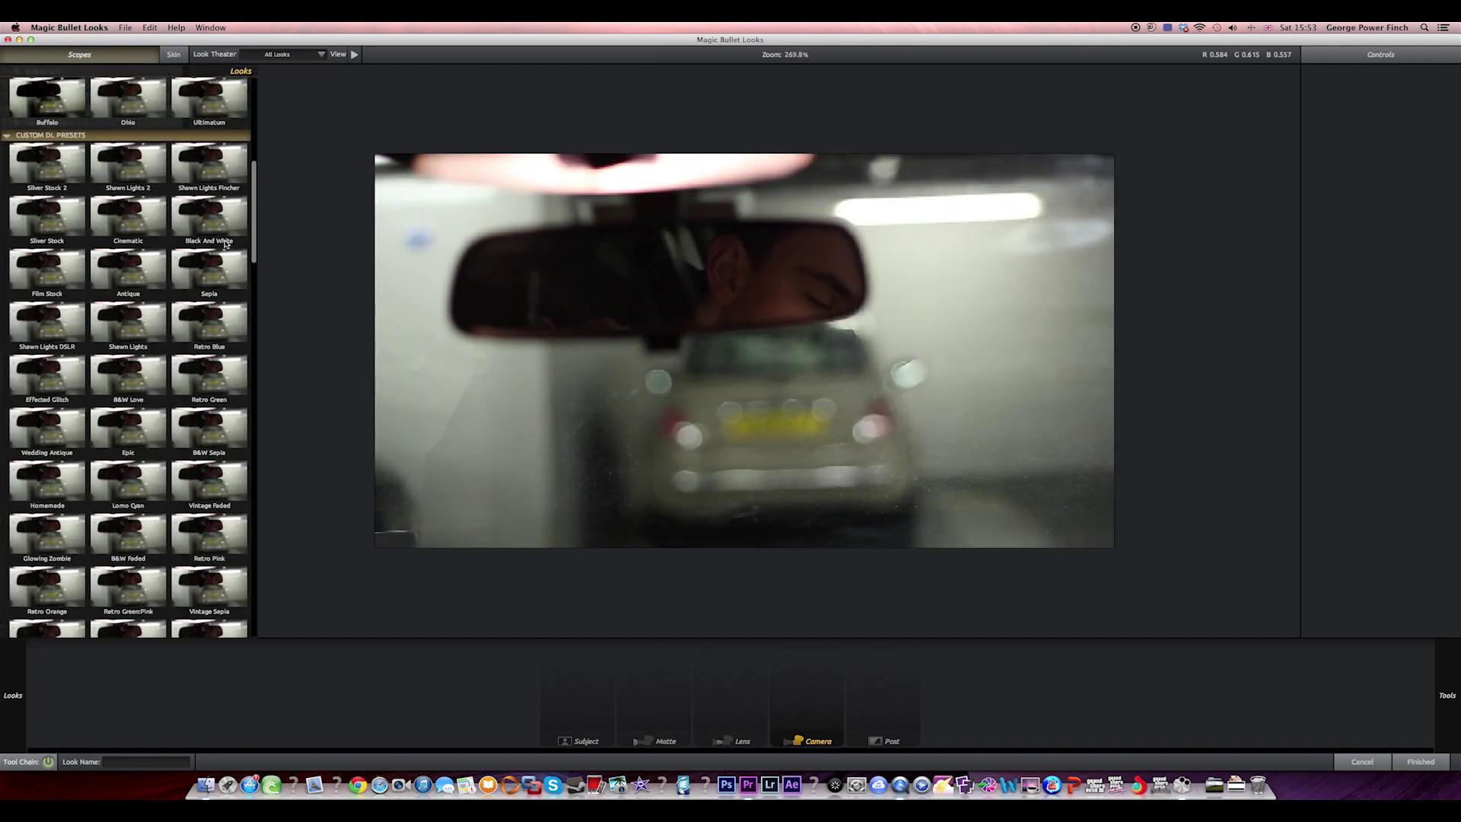
scroll(217, 455, down, 15)
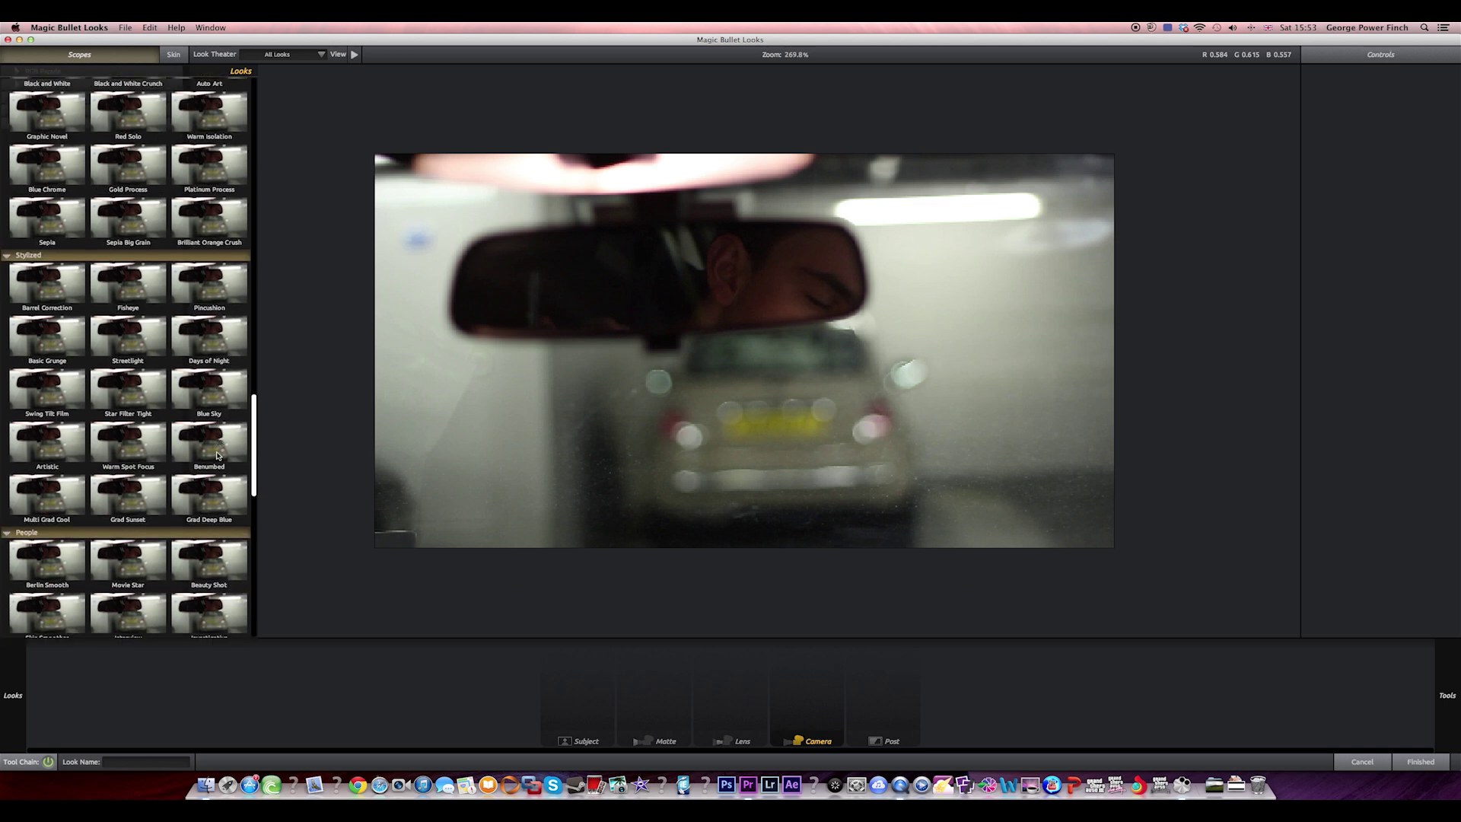
click(147, 445)
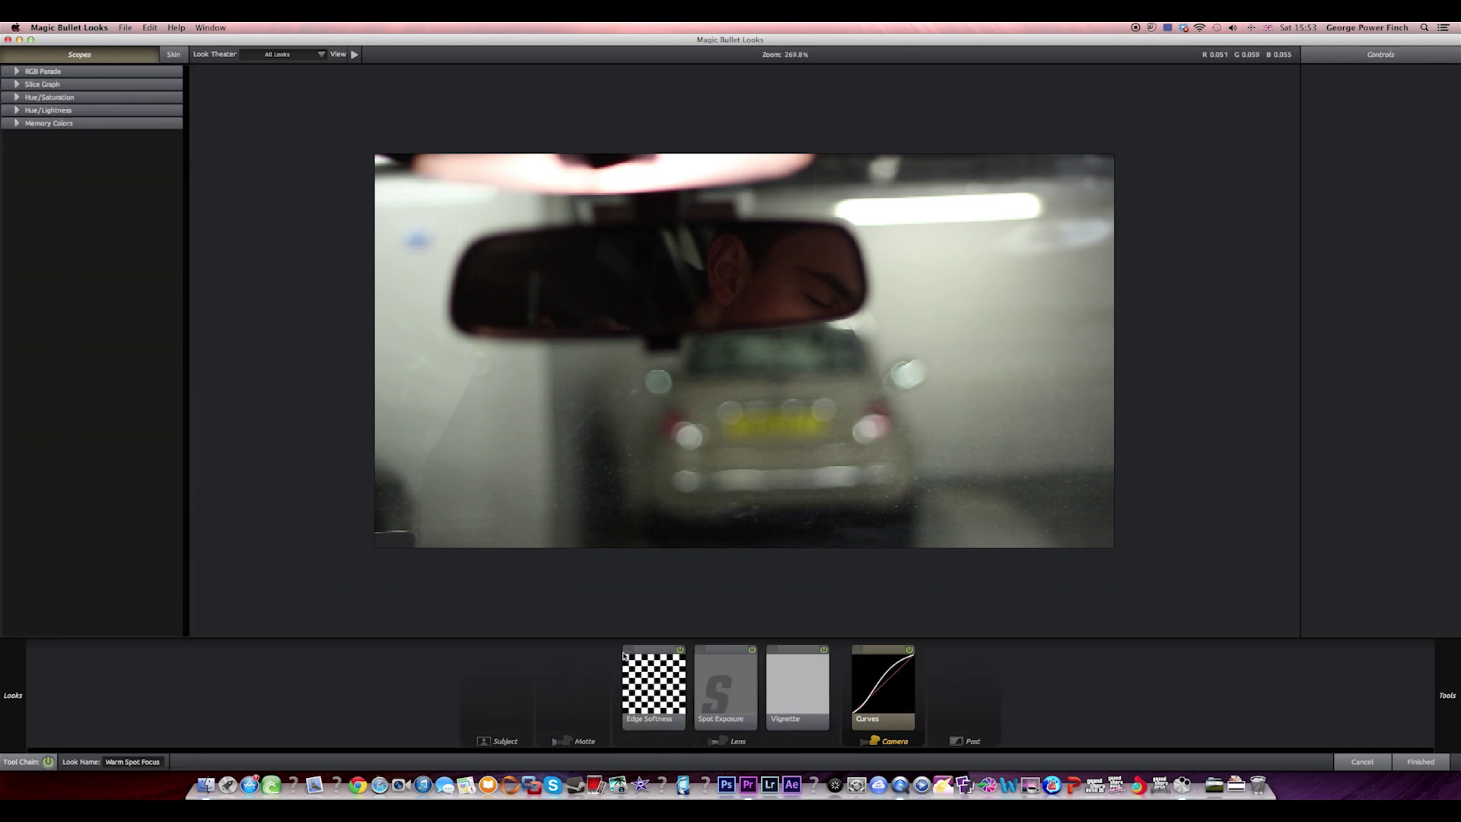
Fit Edge Softness as an ellipse over the rear-view mirror at centre X -2.2%, Y -19.4%, with radius 0.221 and aspect 3.436.
click(651, 698)
drag(727, 356, 685, 297)
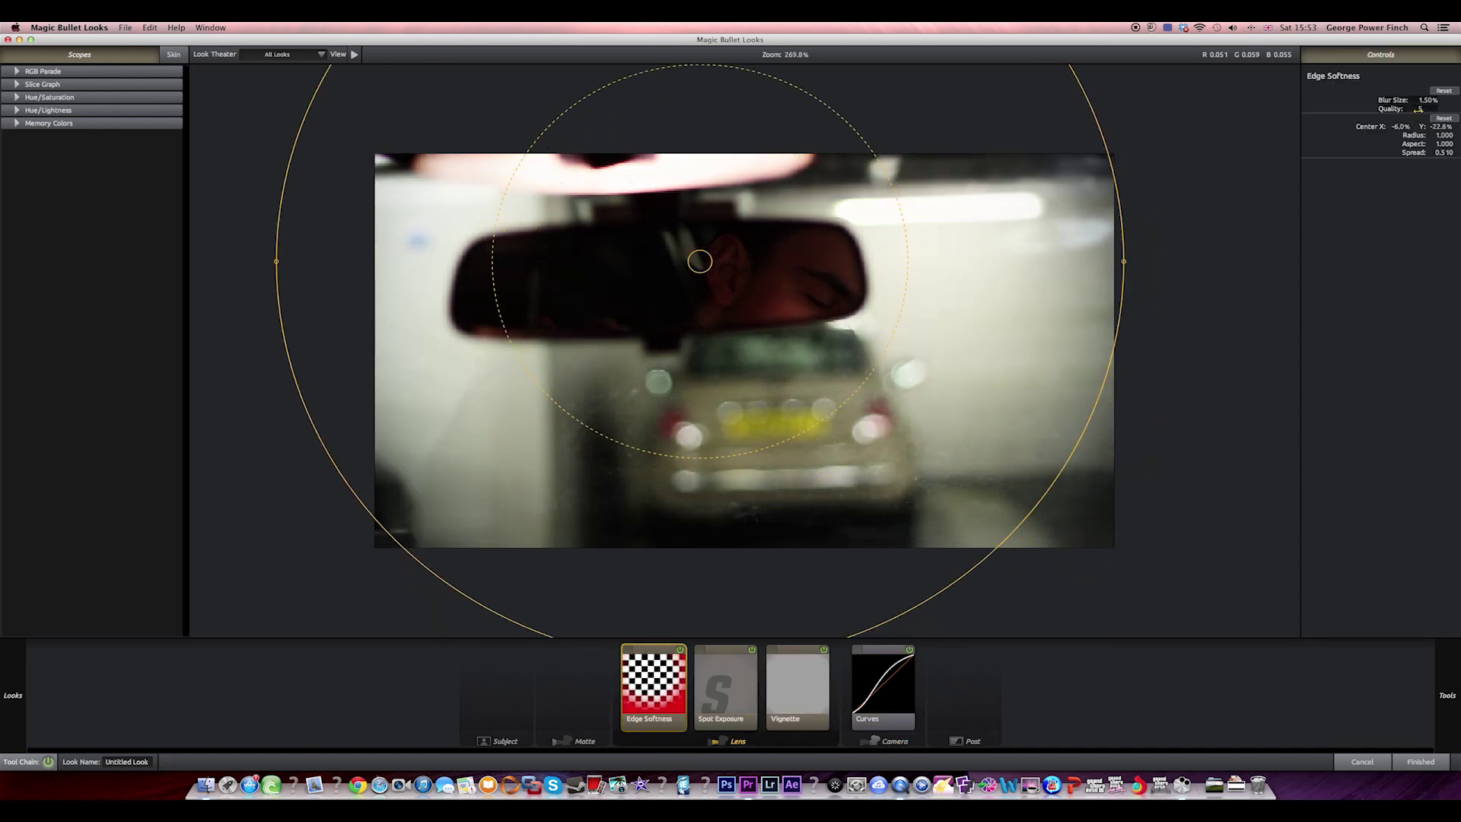
mouse_move(1444, 135)
mouse_down()
mouse_move(1456, 151)
mouse_move(1443, 144)
mouse_up()
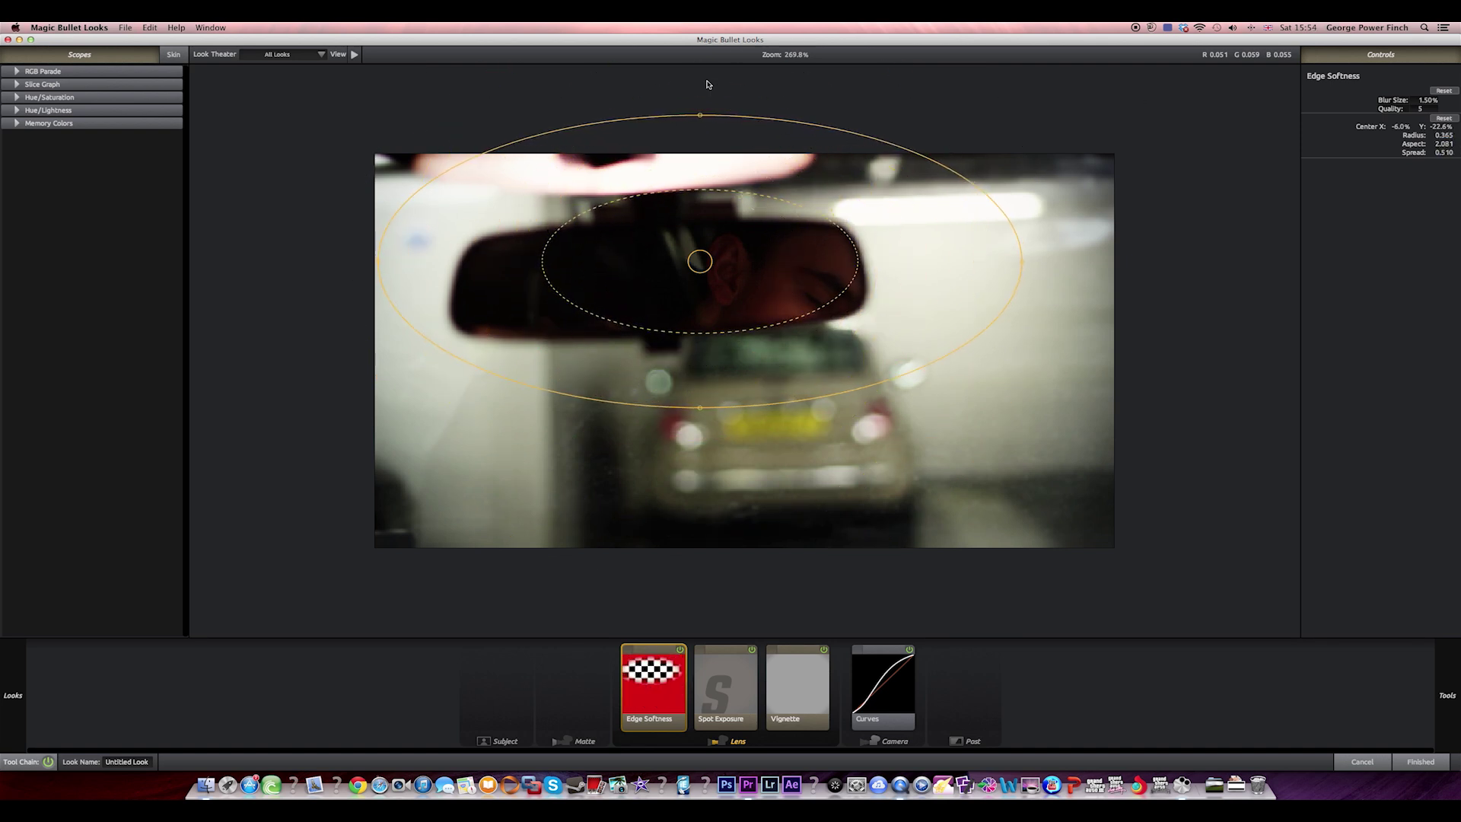
drag(700, 115, 694, 169)
drag(700, 260, 727, 274)
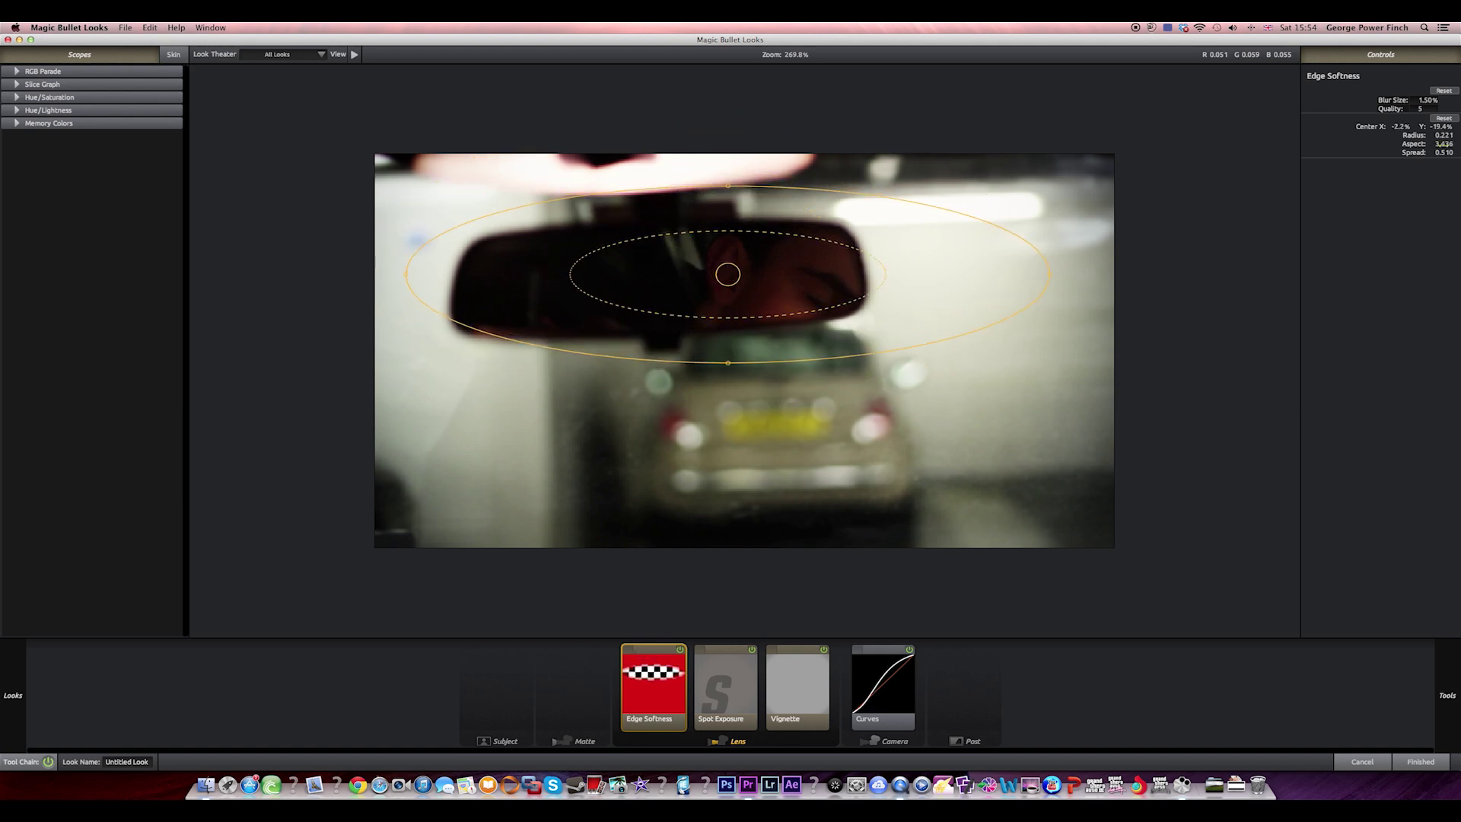
Set the Edge Softness spread to 0.376 and blur size to 3.19%, and finish the look.
drag(1443, 152, 1439, 154)
drag(1427, 99, 1436, 99)
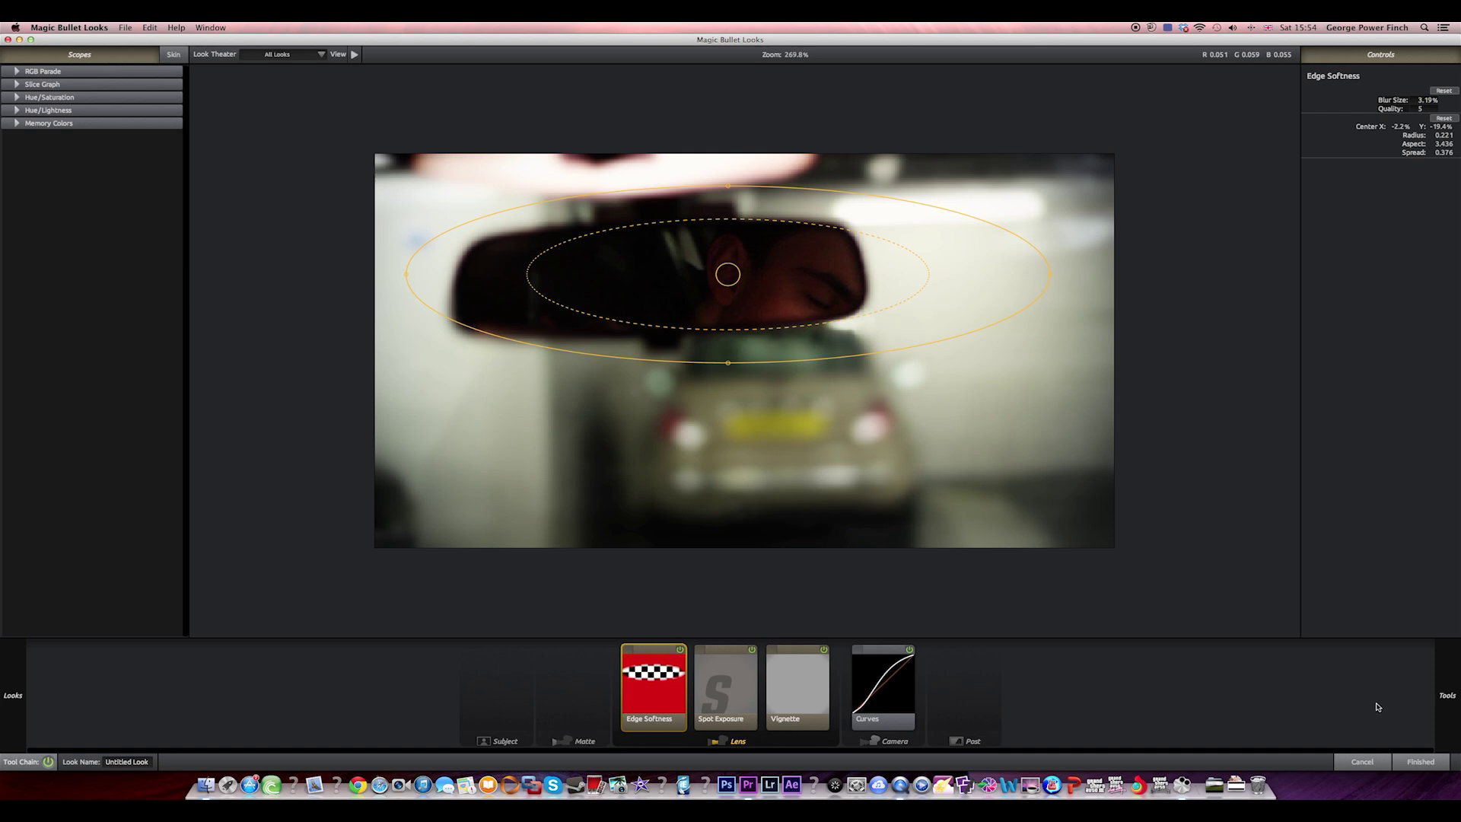
click(1417, 762)
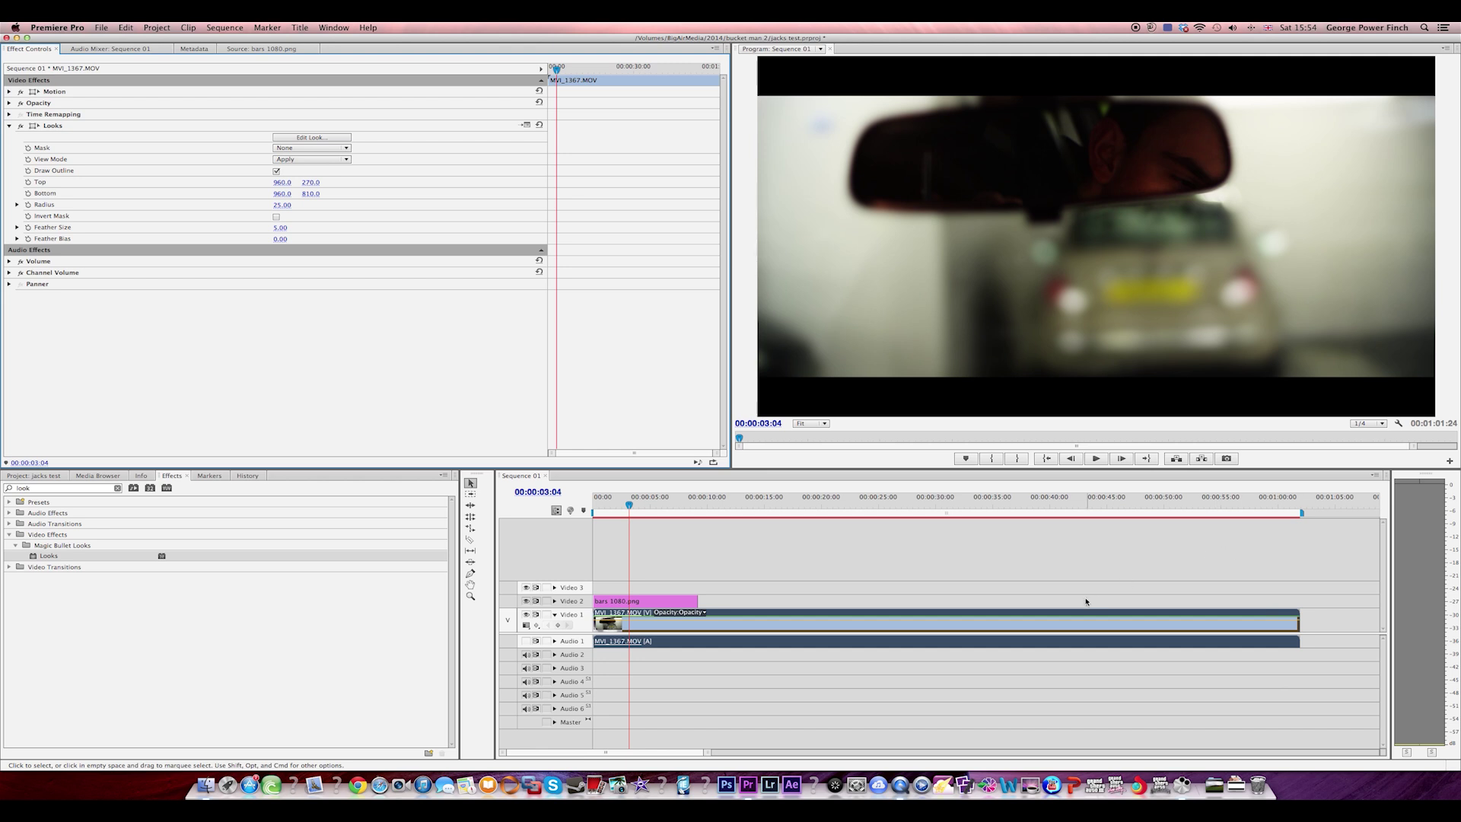
Play the mirror clip briefly, and remove the Looks effect from MVI_1367.MOV.
key(space)
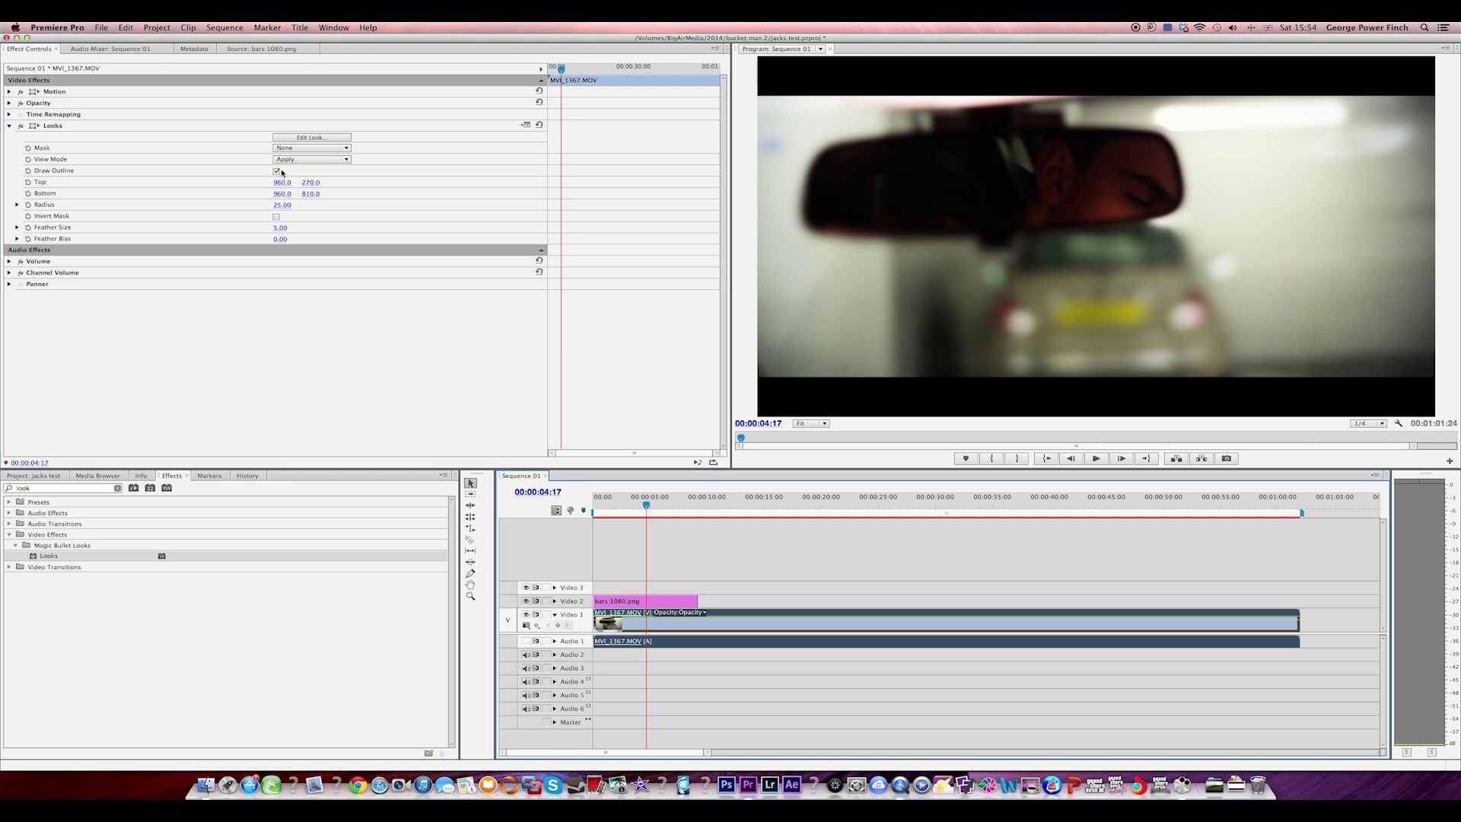
click(207, 127)
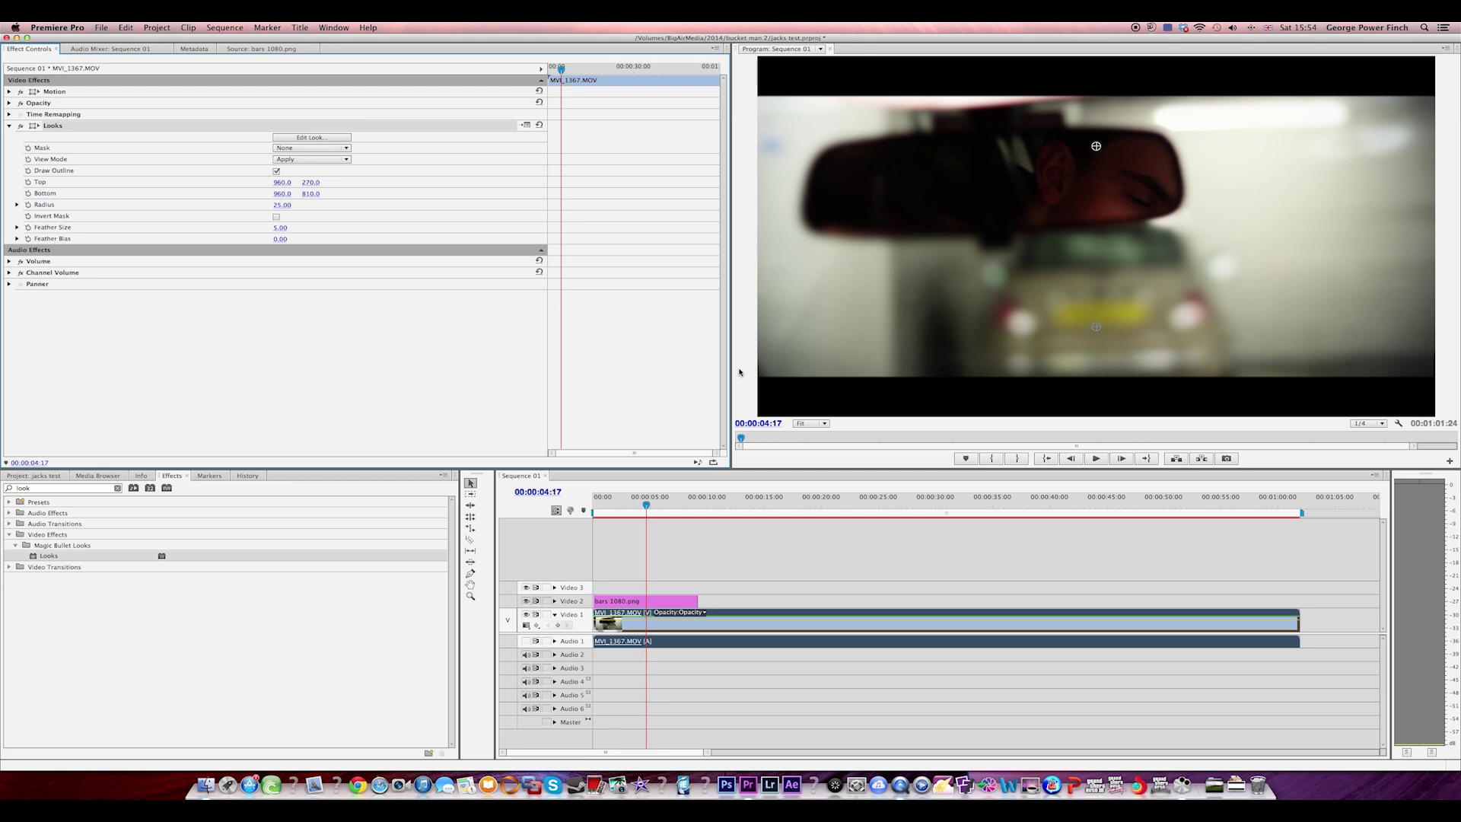
key(Delete)
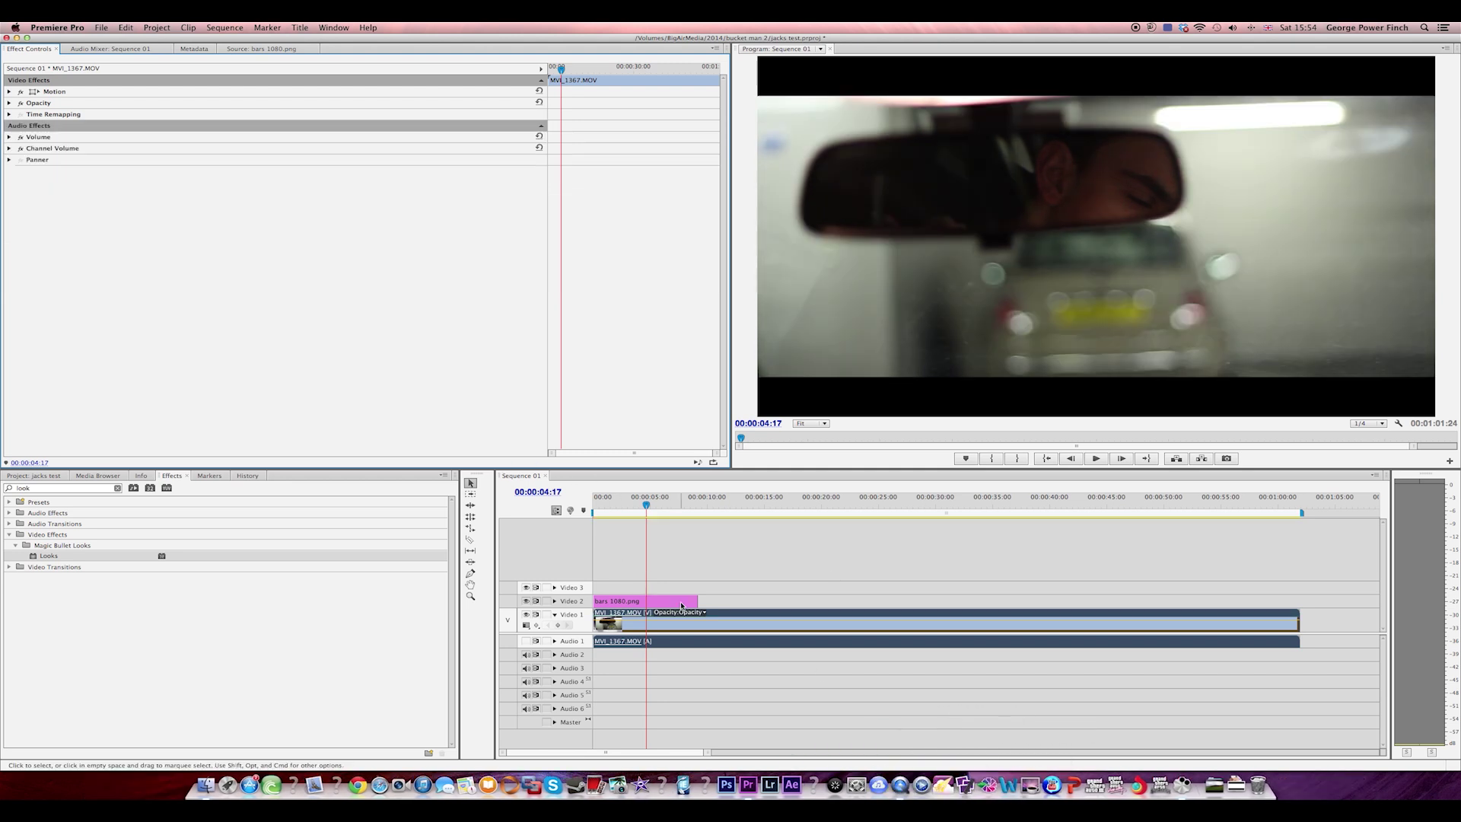
Extend the bars 1080.png overlay to the end of the MVI_1367.MOV clip.
drag(694, 602, 1298, 601)
click(1118, 600)
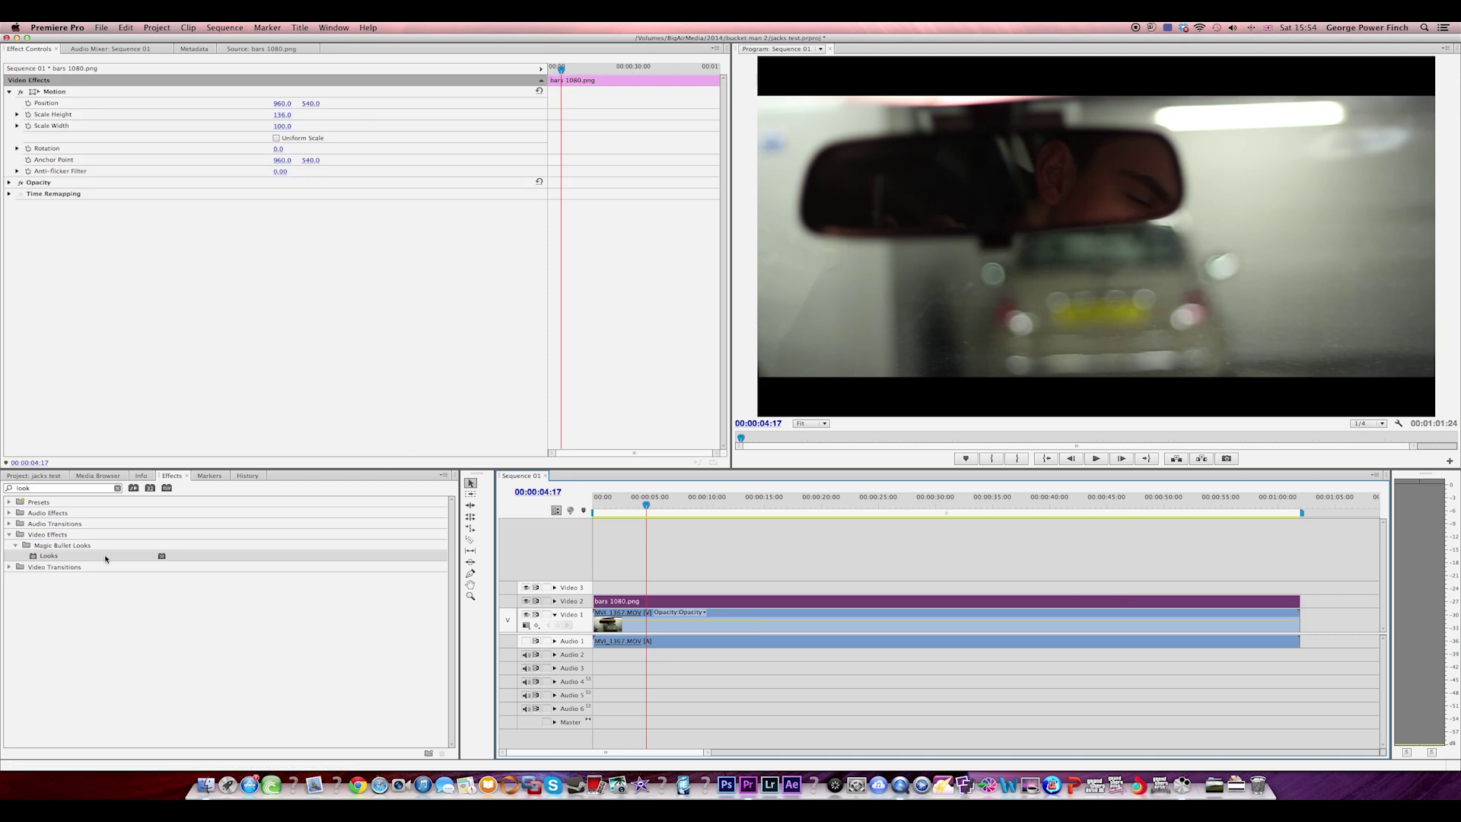
Apply Brightness & Contrast to MVI_1367.MOV, with brightness at 11 and contrast at 19.
click(118, 489)
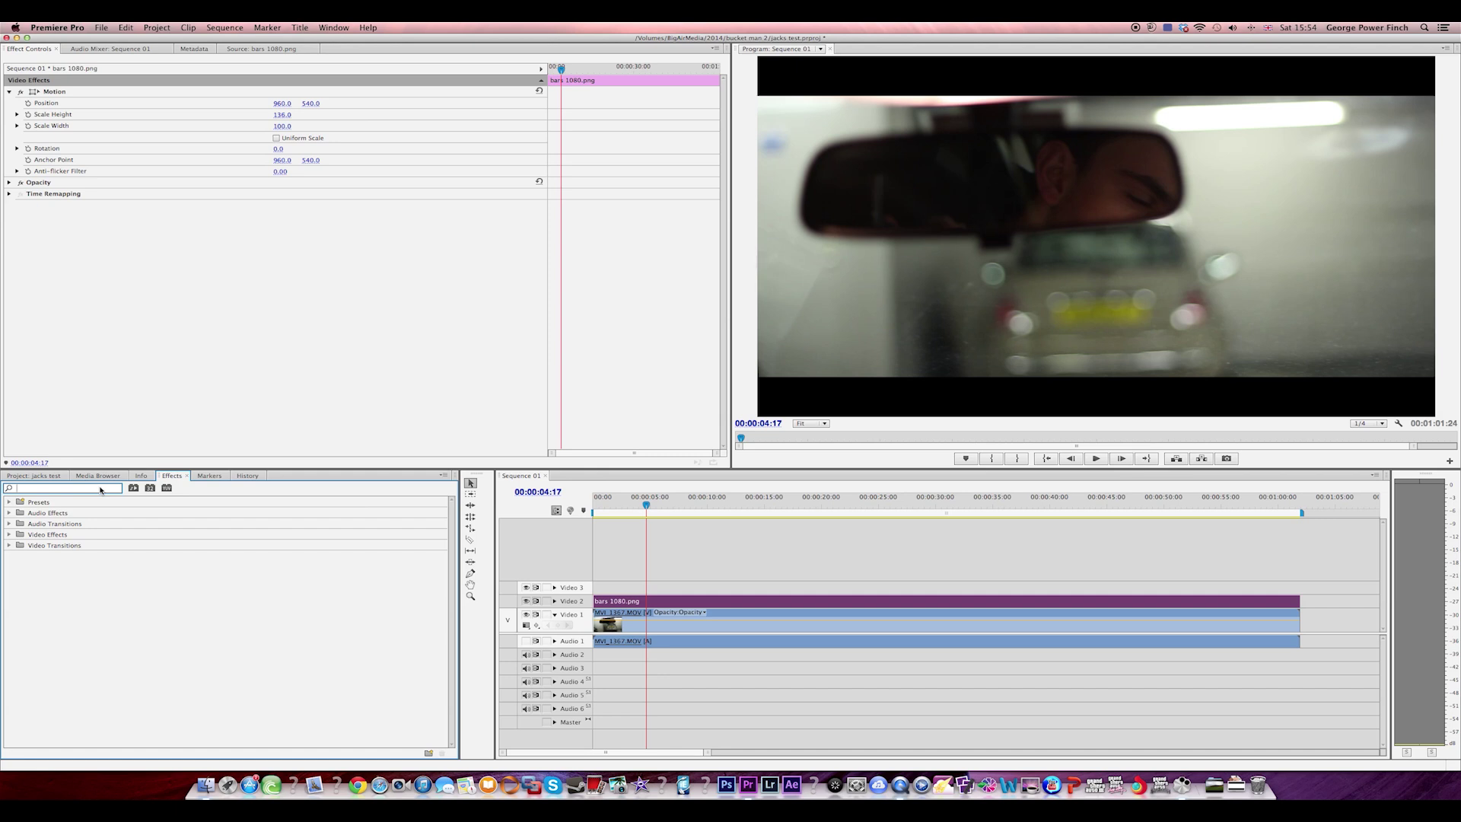
text(brigh)
drag(95, 563, 694, 615)
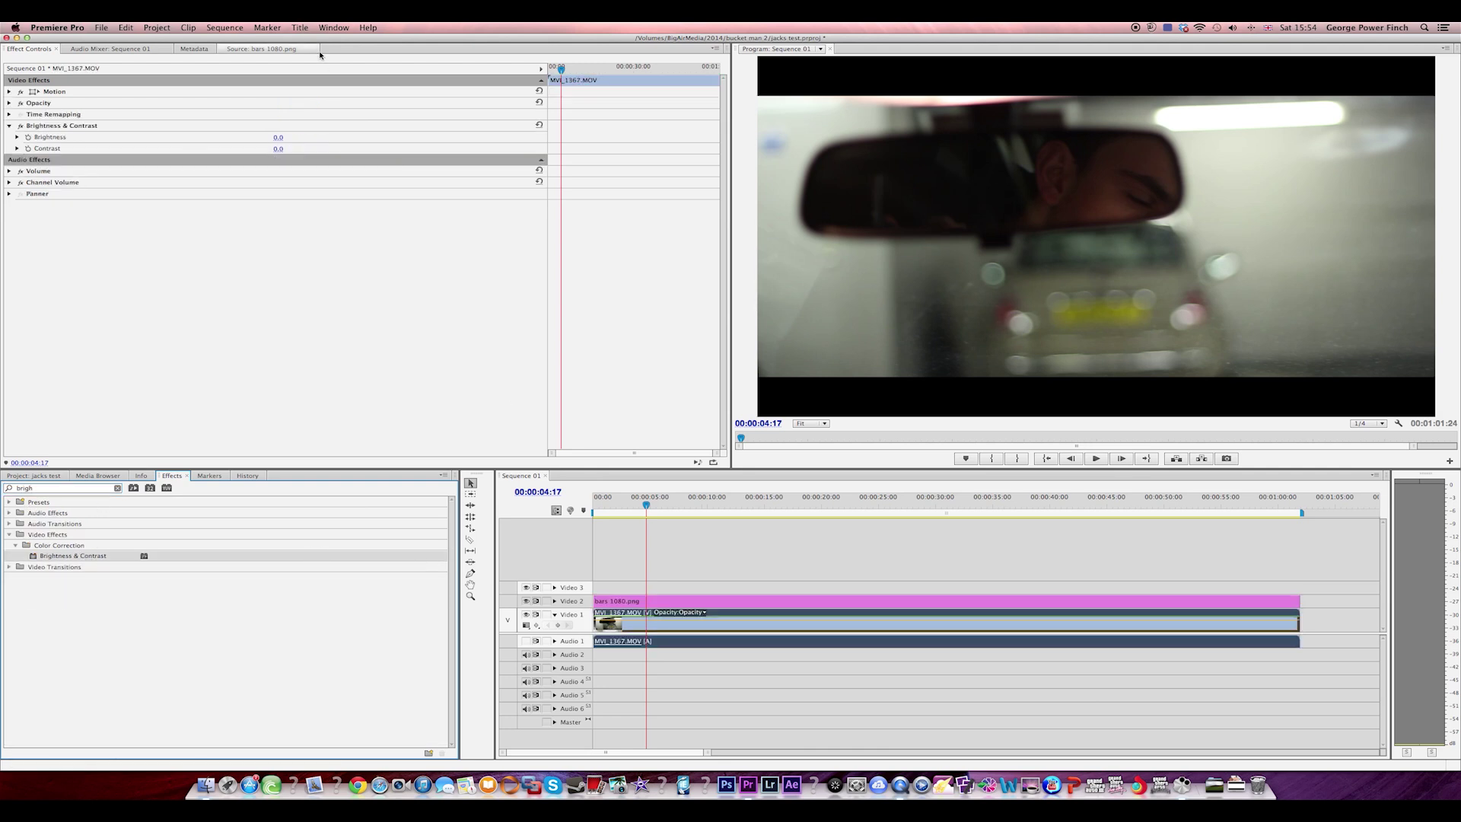
mouse_move(279, 149)
mouse_down()
mouse_move(296, 148)
mouse_move(286, 138)
mouse_up()
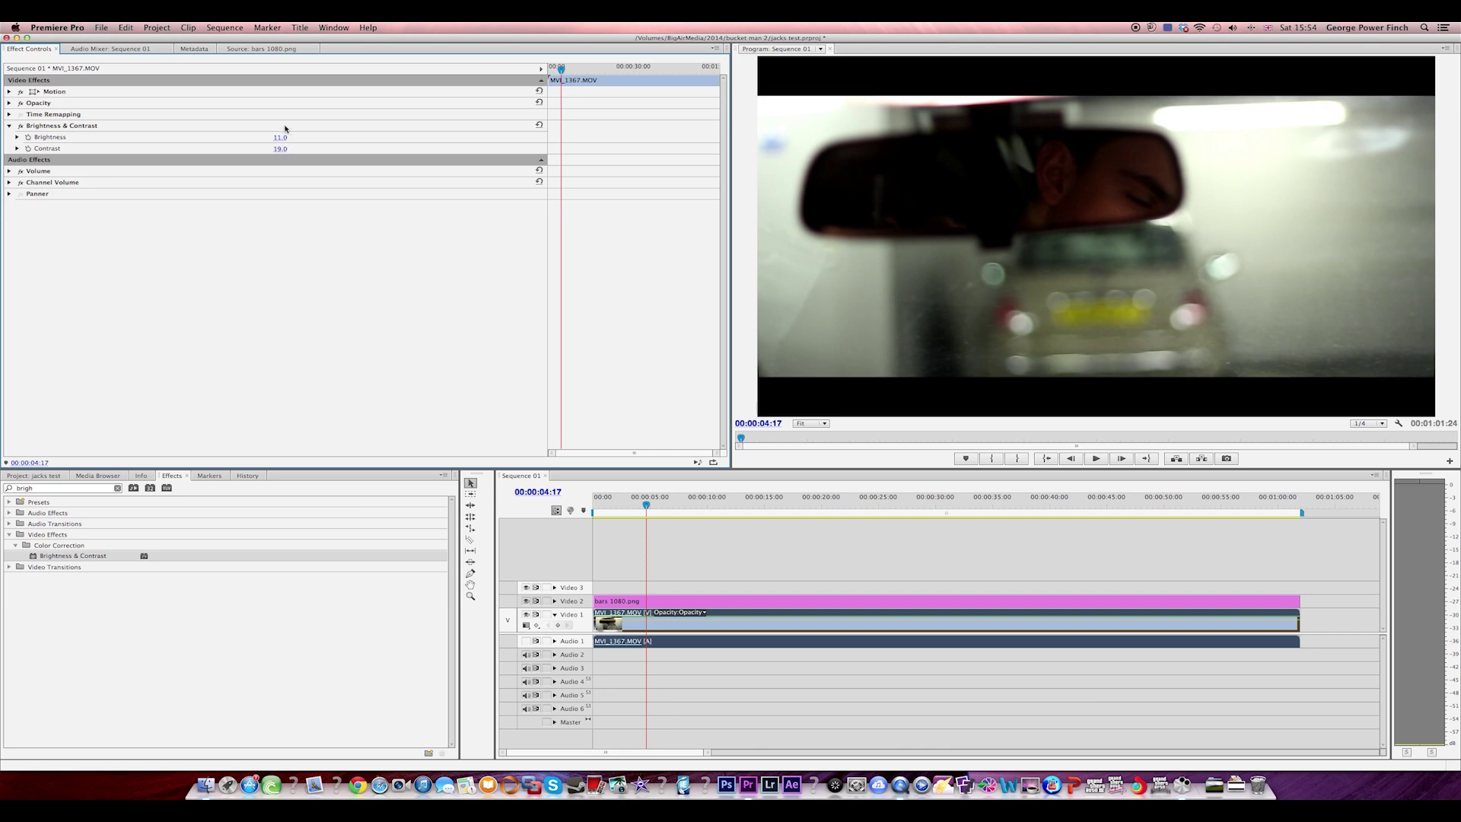
Apply the Tint effect to MVI_1367.MOV and map black to dark blue 004980.
click(117, 488)
click(84, 489)
text(tint)
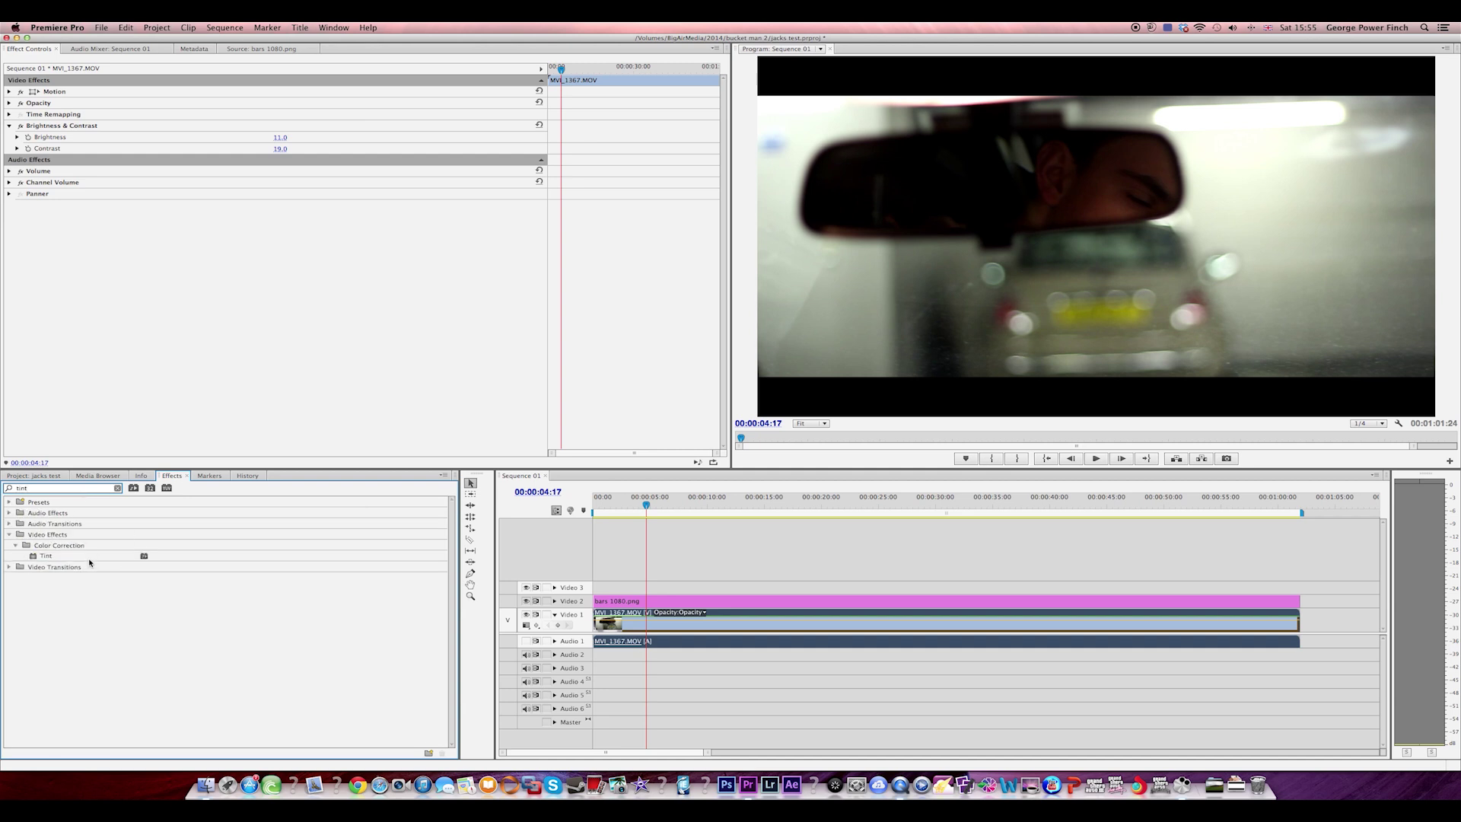
drag(89, 562, 613, 622)
click(277, 172)
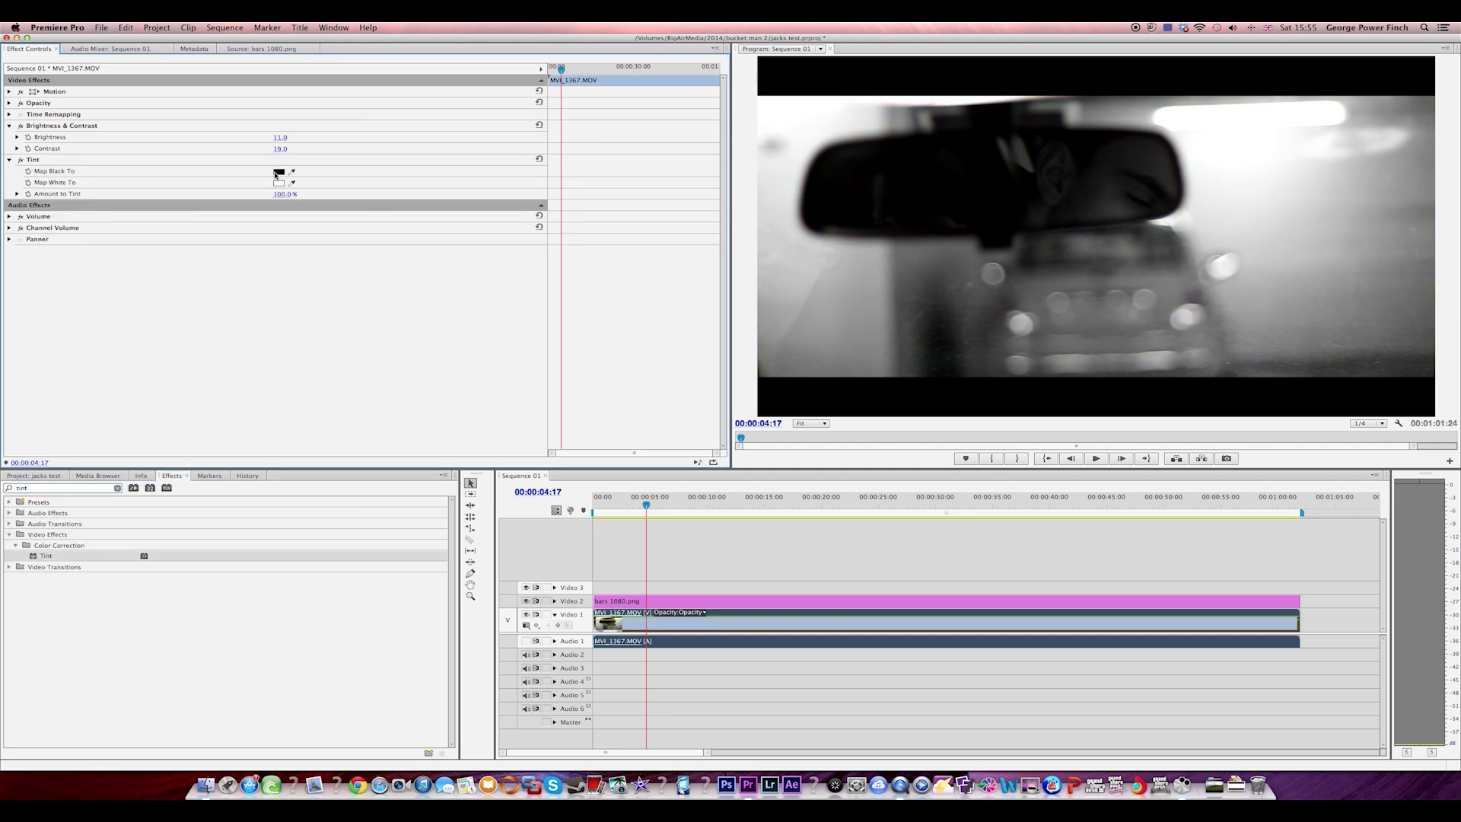
drag(756, 260, 753, 283)
click(744, 272)
click(875, 200)
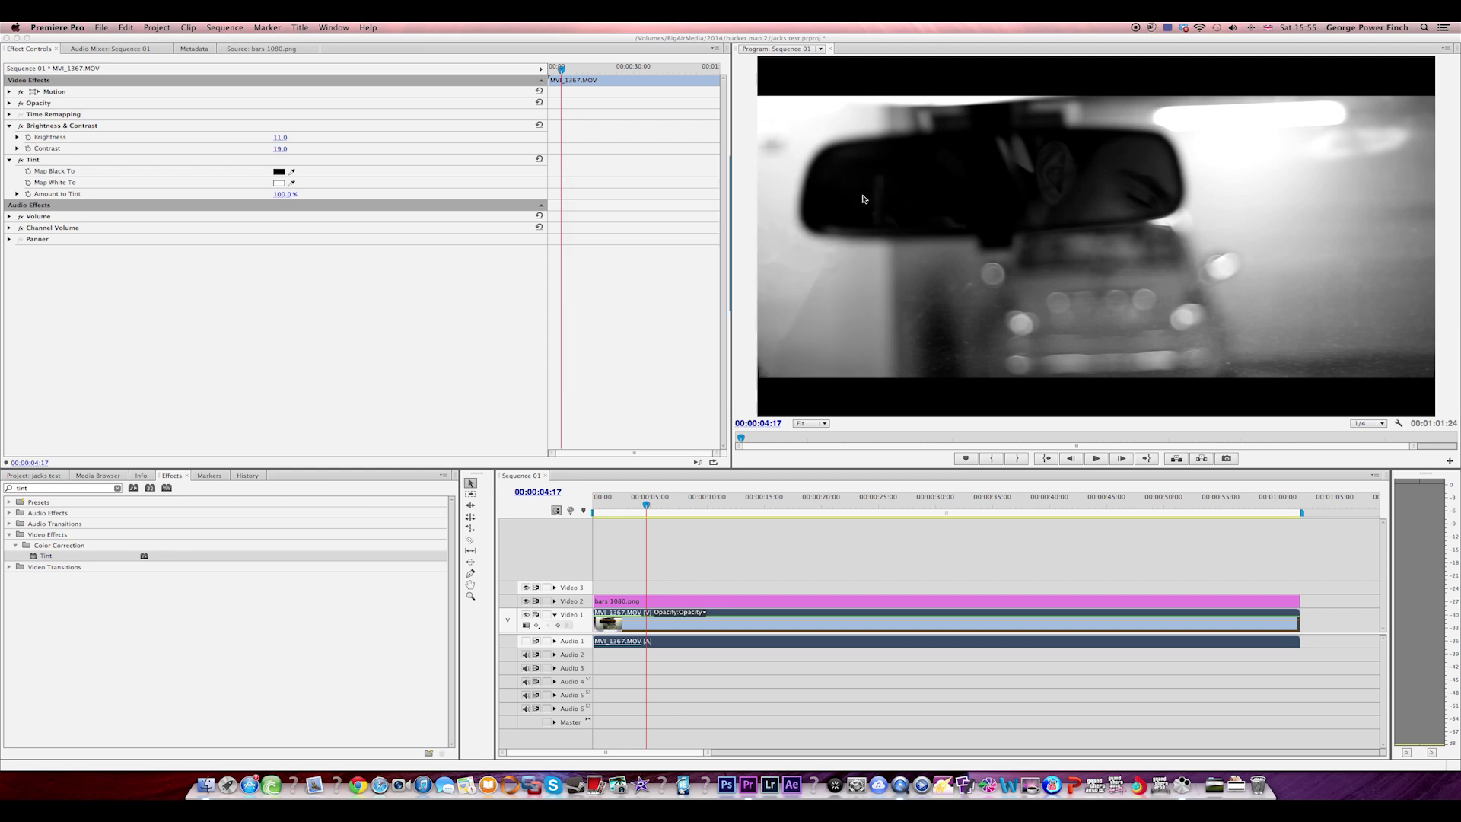
Map the tint's white to a matching dark blue.
click(277, 184)
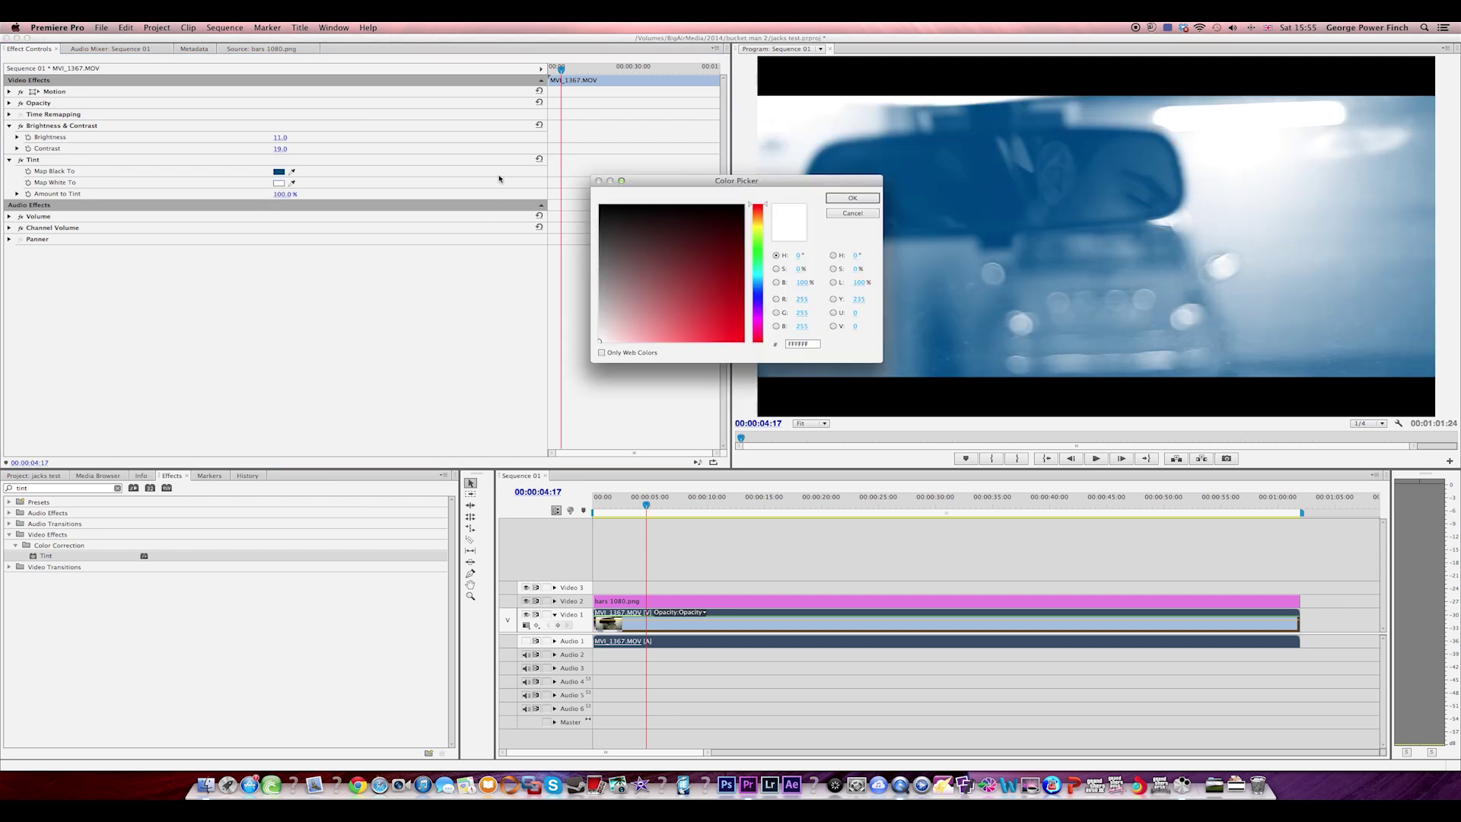
click(757, 283)
drag(735, 282, 774, 279)
click(844, 199)
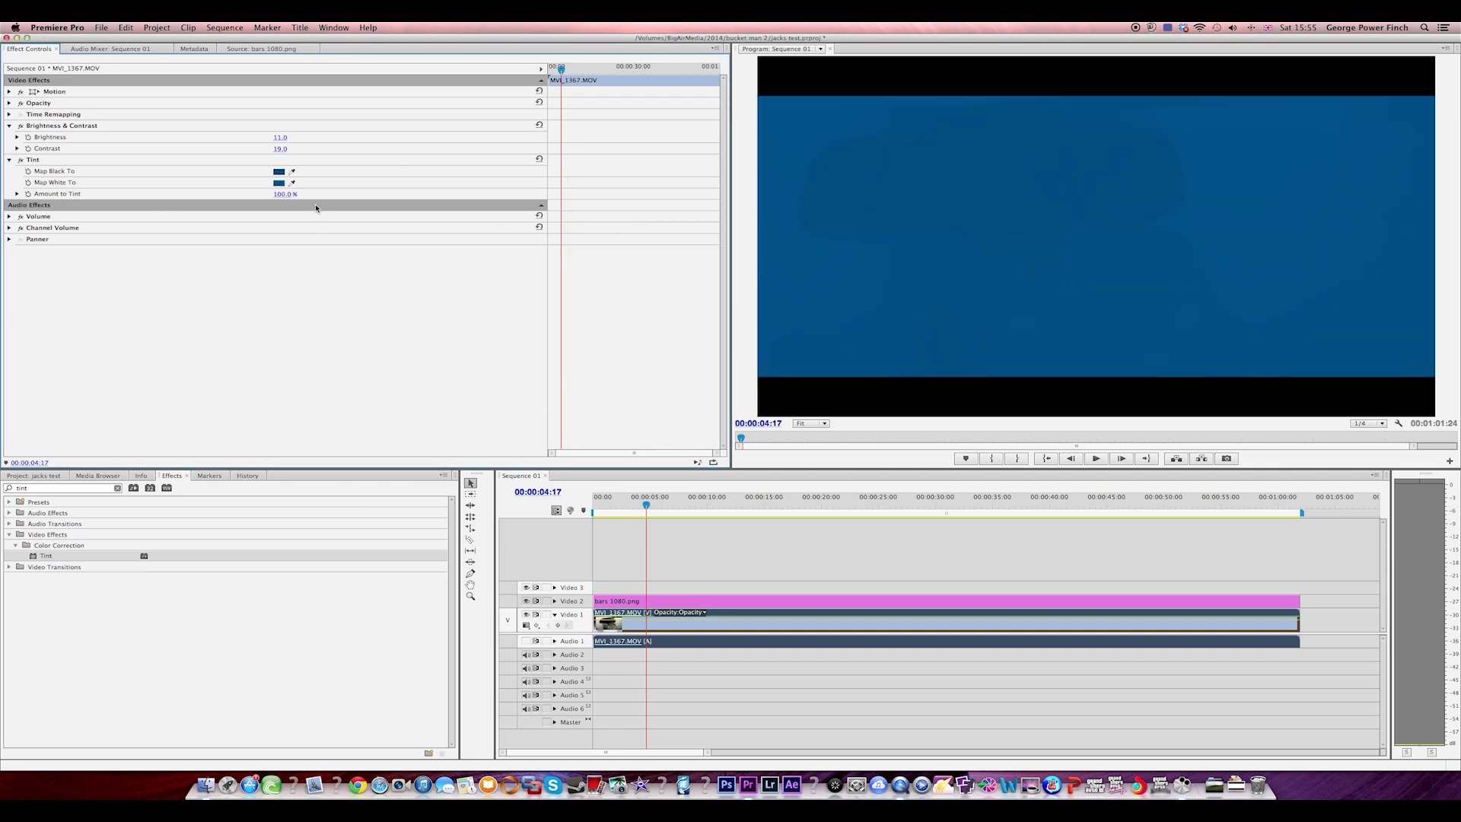
Try several tint strengths, including 0%, and settle on an Amount to Tint of 17%.
mouse_move(283, 196)
mouse_down()
mouse_move(220, 195)
mouse_move(289, 194)
mouse_up()
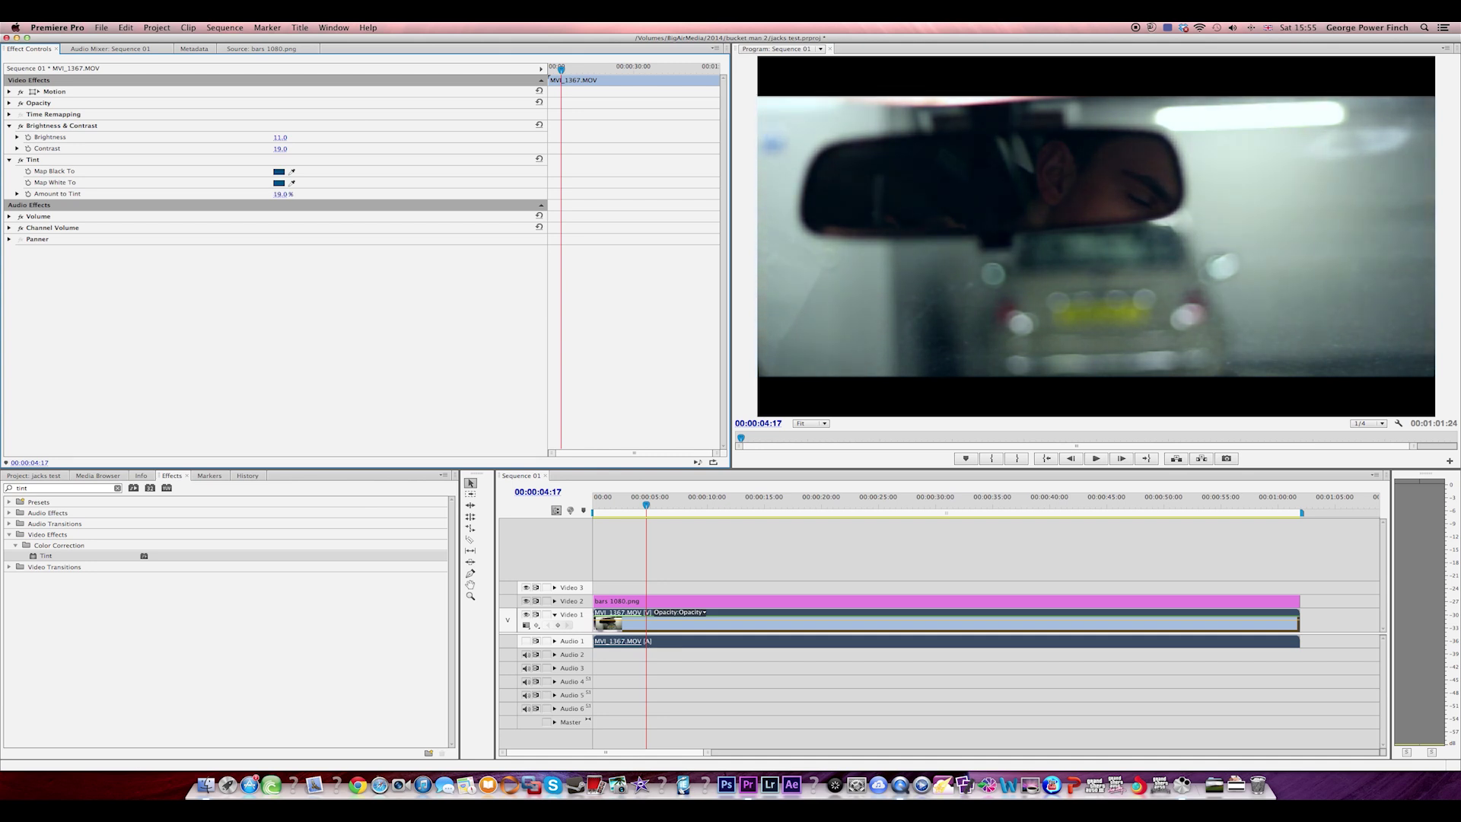
click(288, 194)
key(Return)
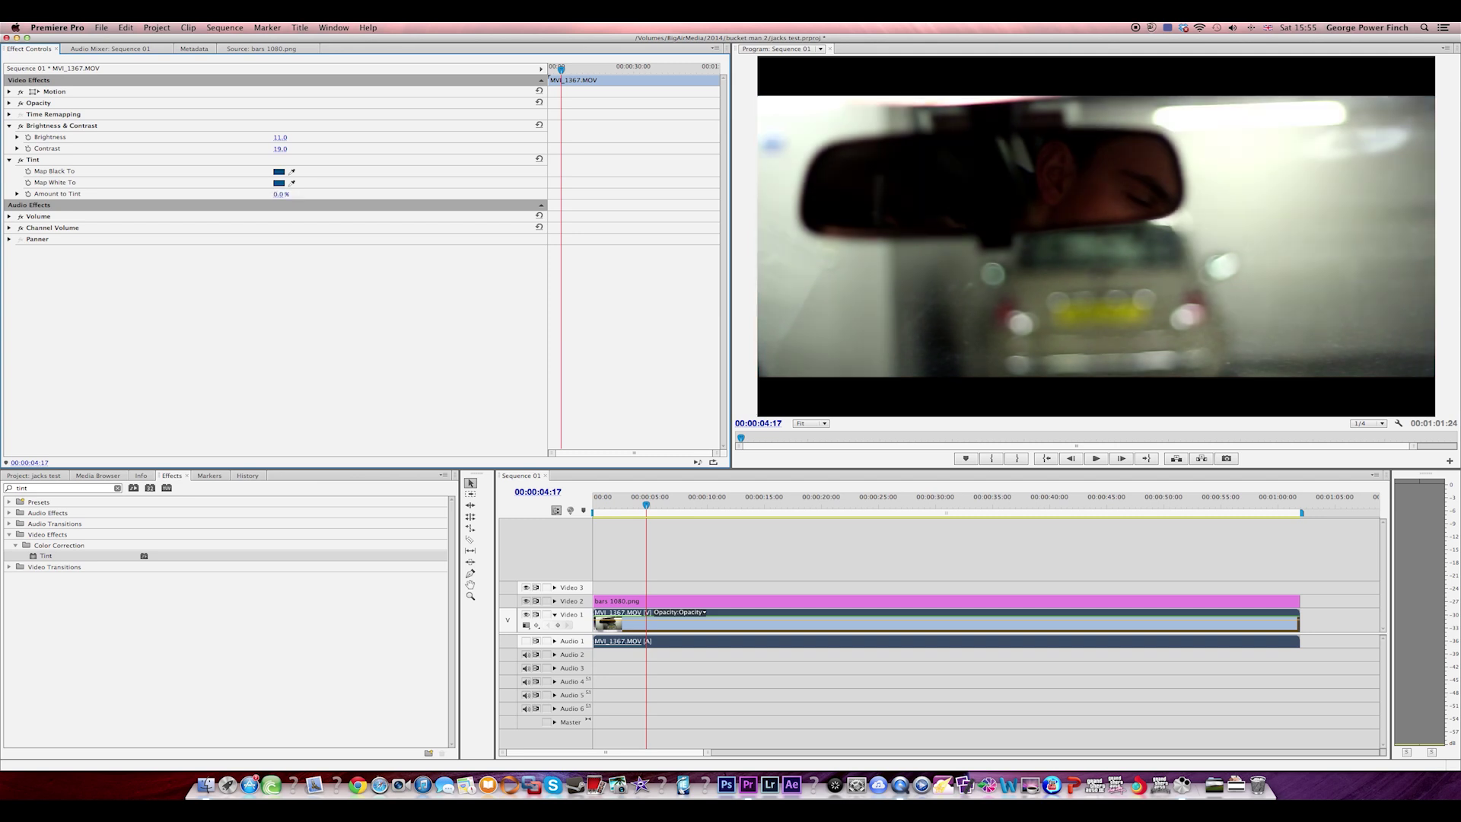
drag(288, 194, 301, 194)
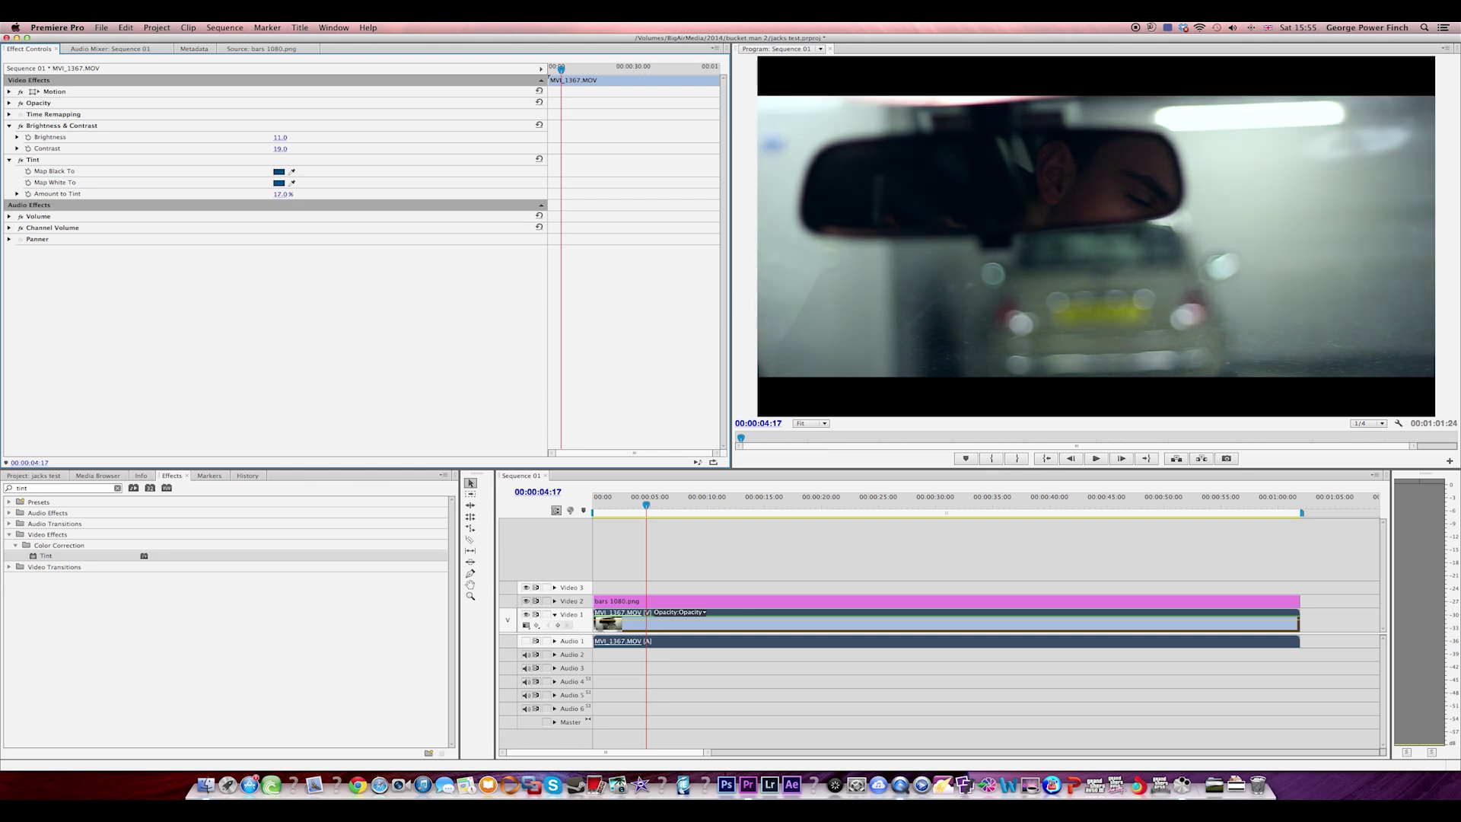
Preview the blue-tinted clip further along the sequence, around 27 seconds, and clear the effects search.
drag(646, 504, 682, 503)
drag(693, 504, 880, 522)
key(space)
key(space)
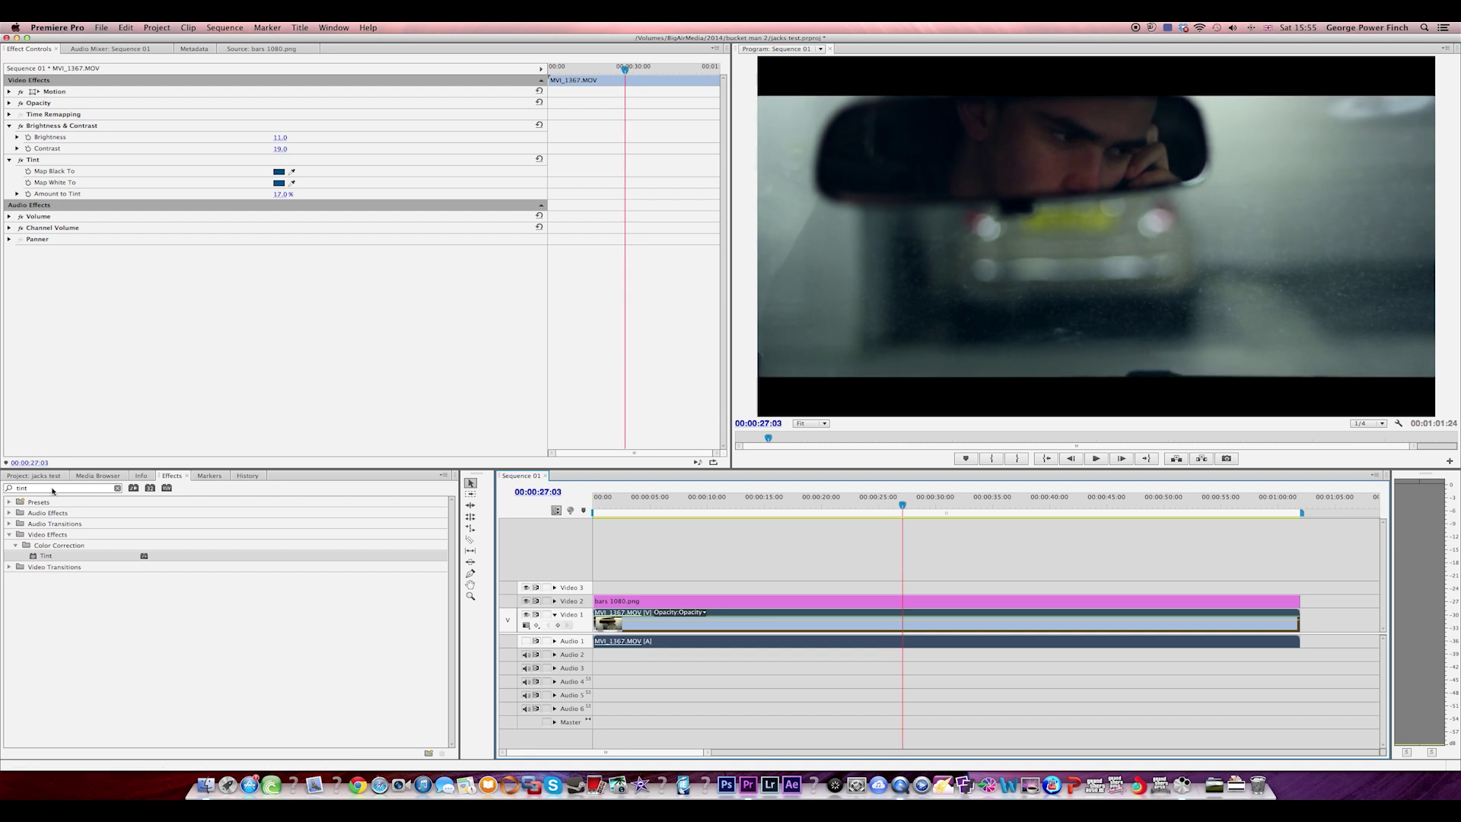
click(117, 489)
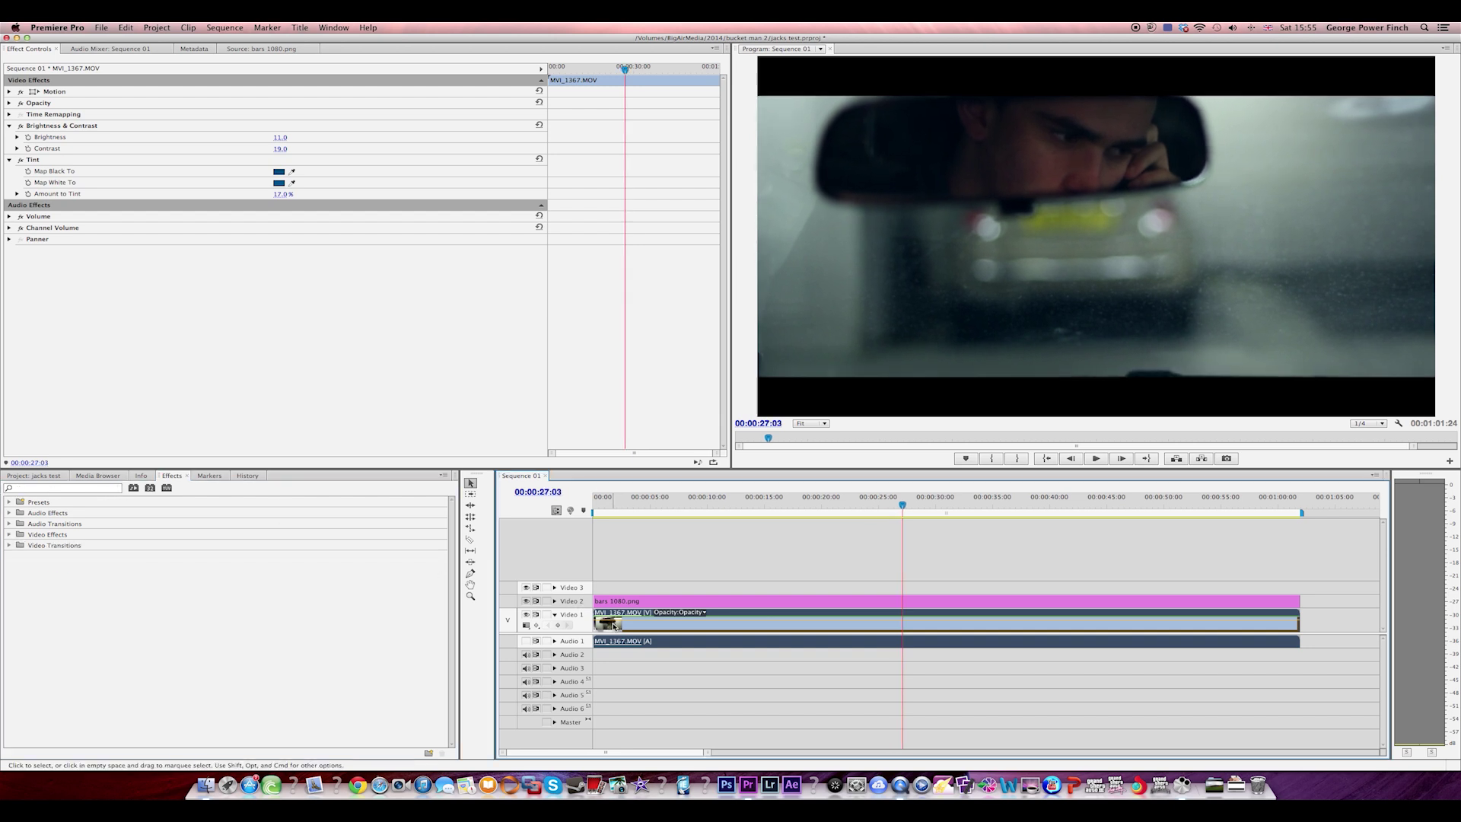
Remove Brightness & Contrast and Tint for comparison, undo the removal, and play the tinted clip briefly.
click(80, 162)
shift+click(89, 127)
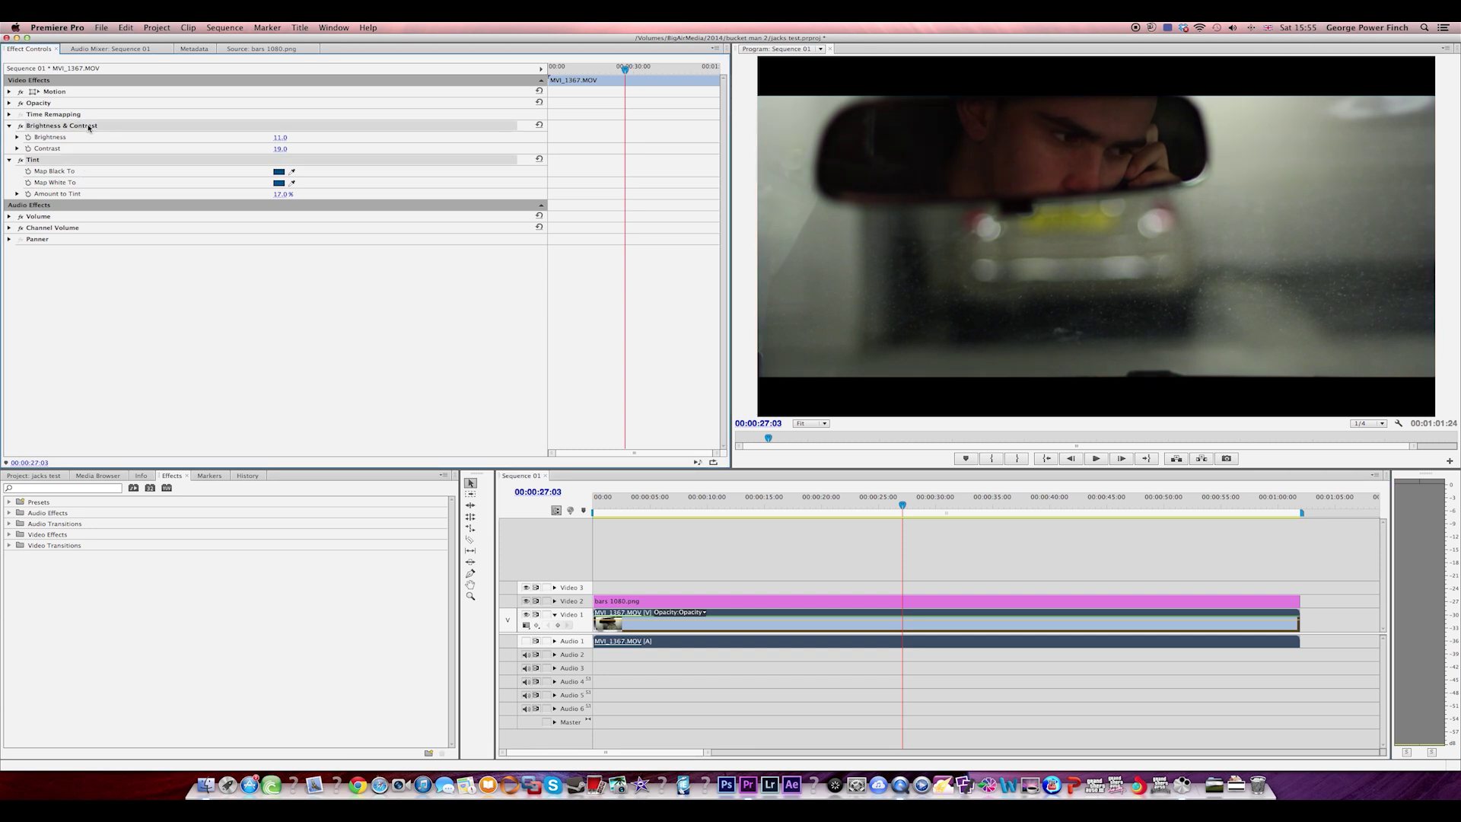
key(Delete)
key(super+z)
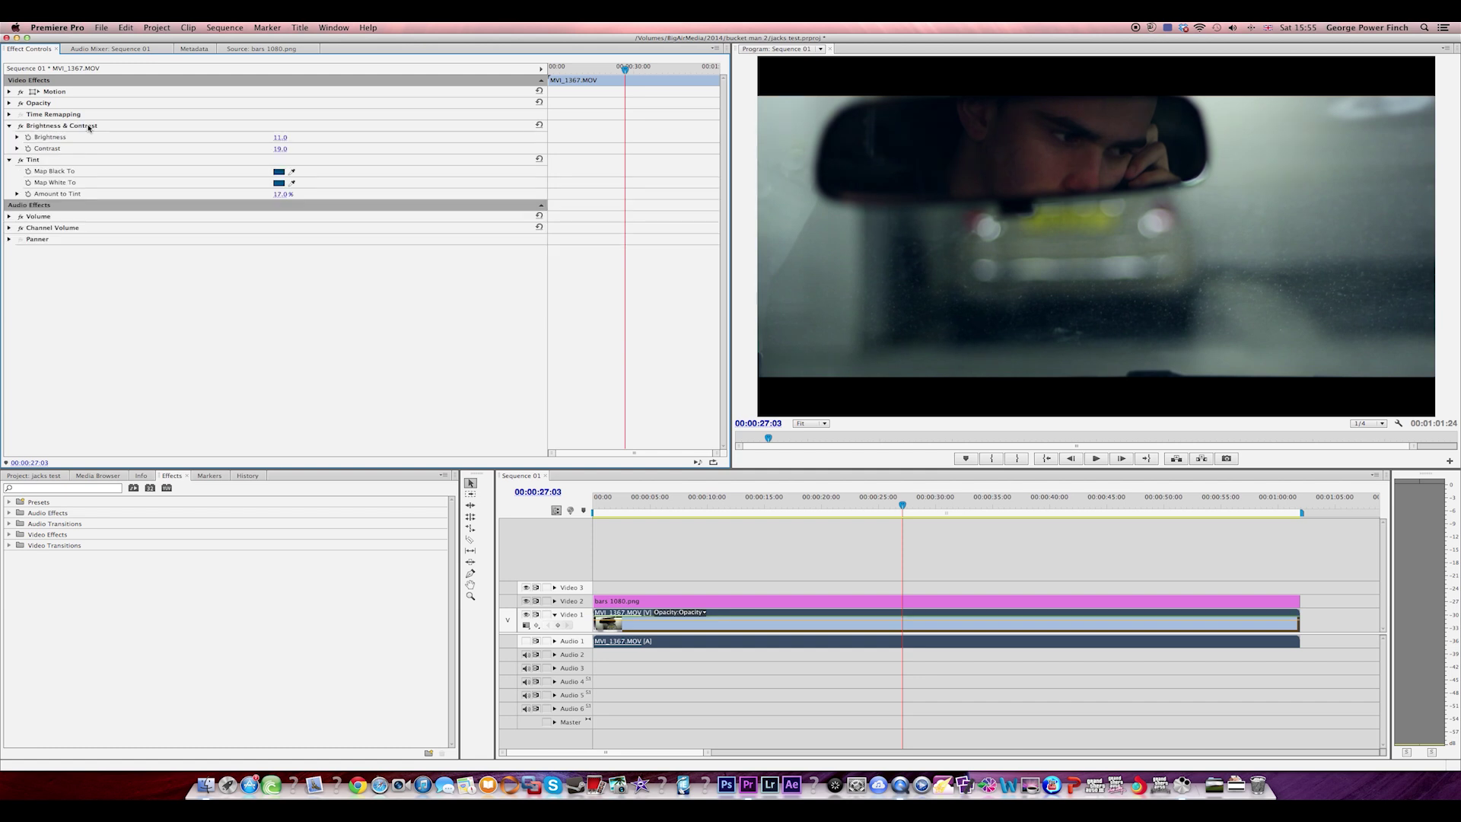
key(space)
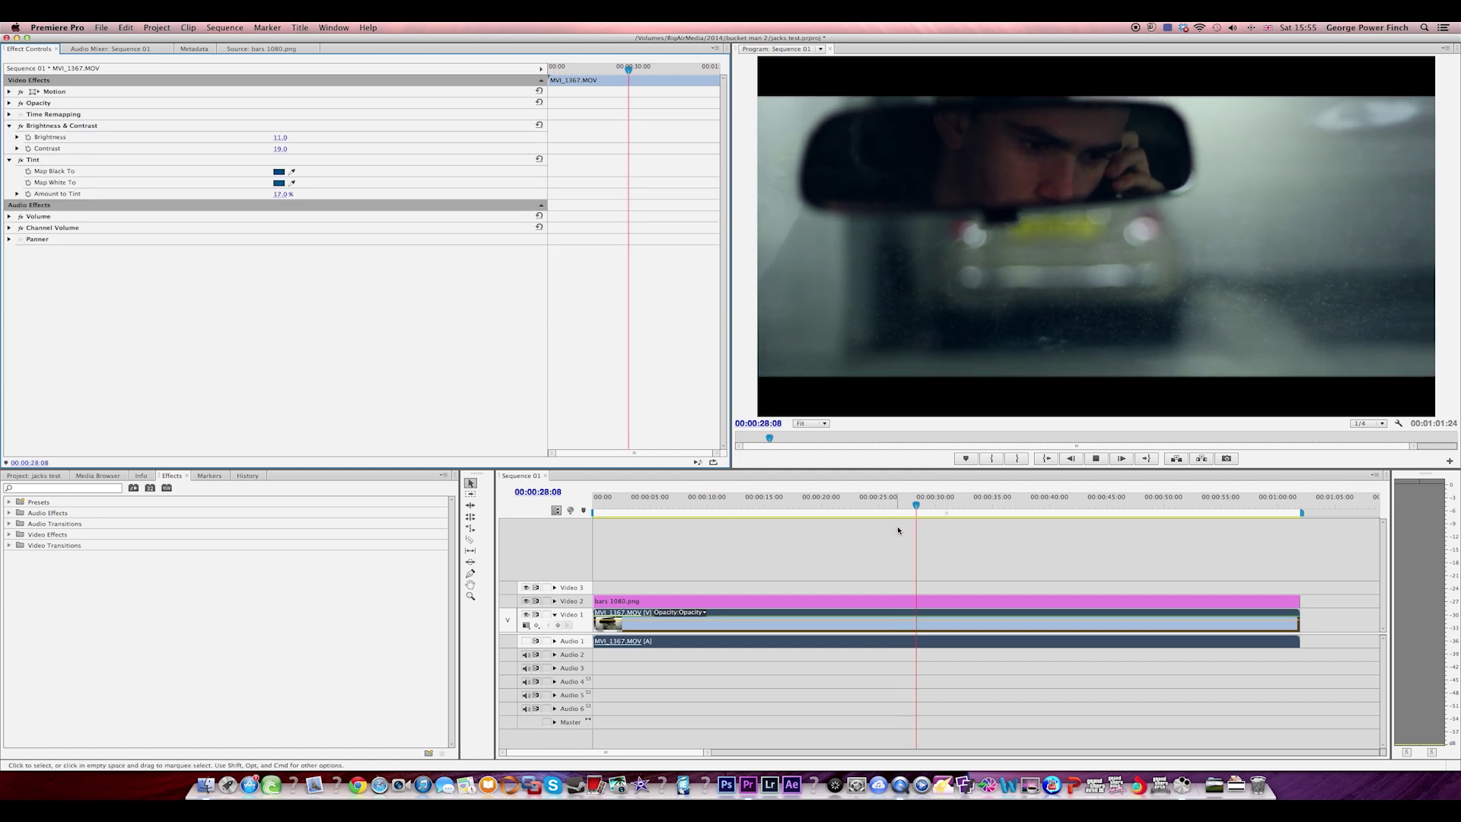
key(space)
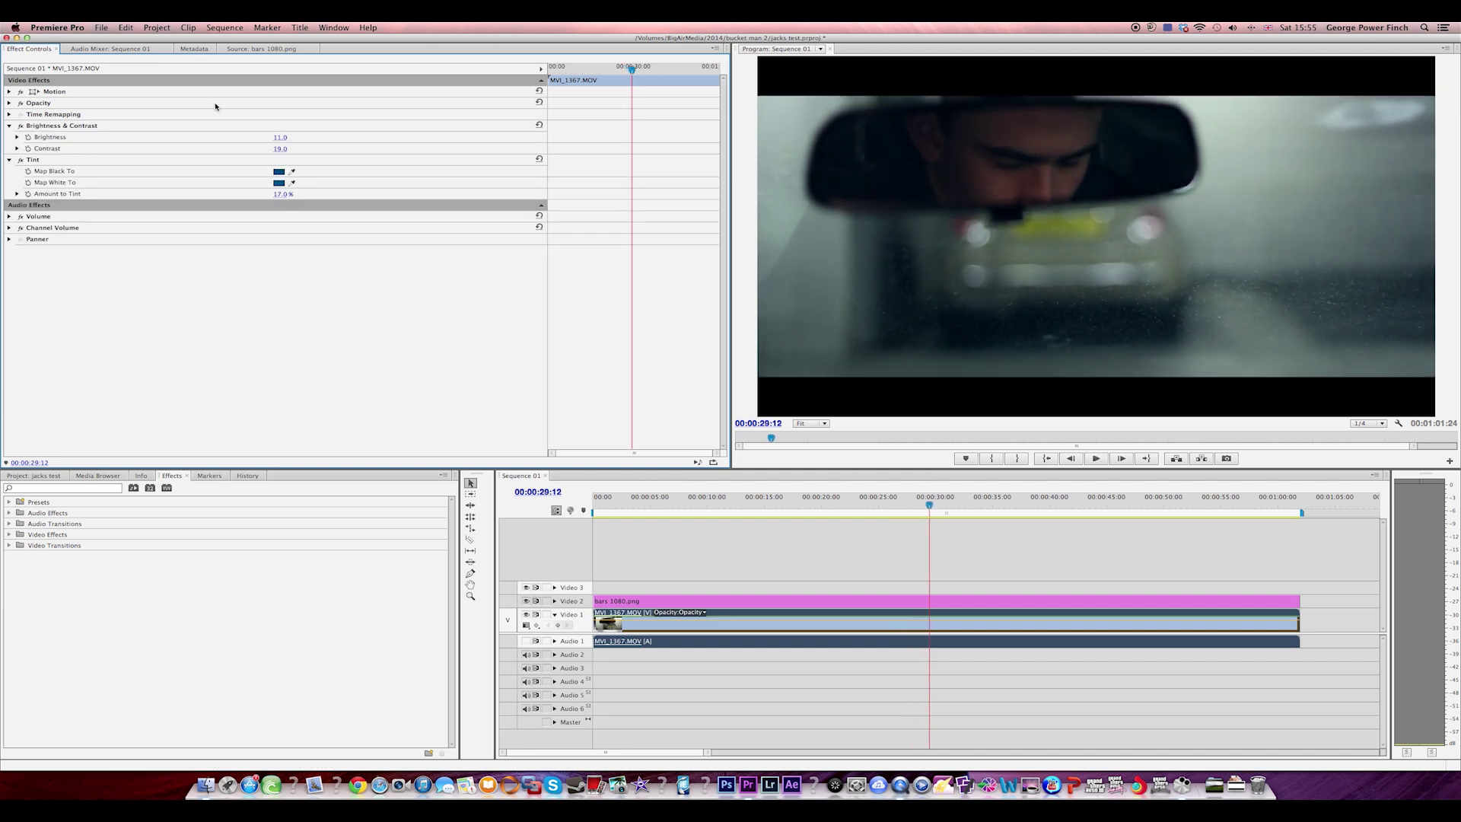
Map both the tint's black and white to golden orange, and set Amount to Tint to 12%.
click(277, 171)
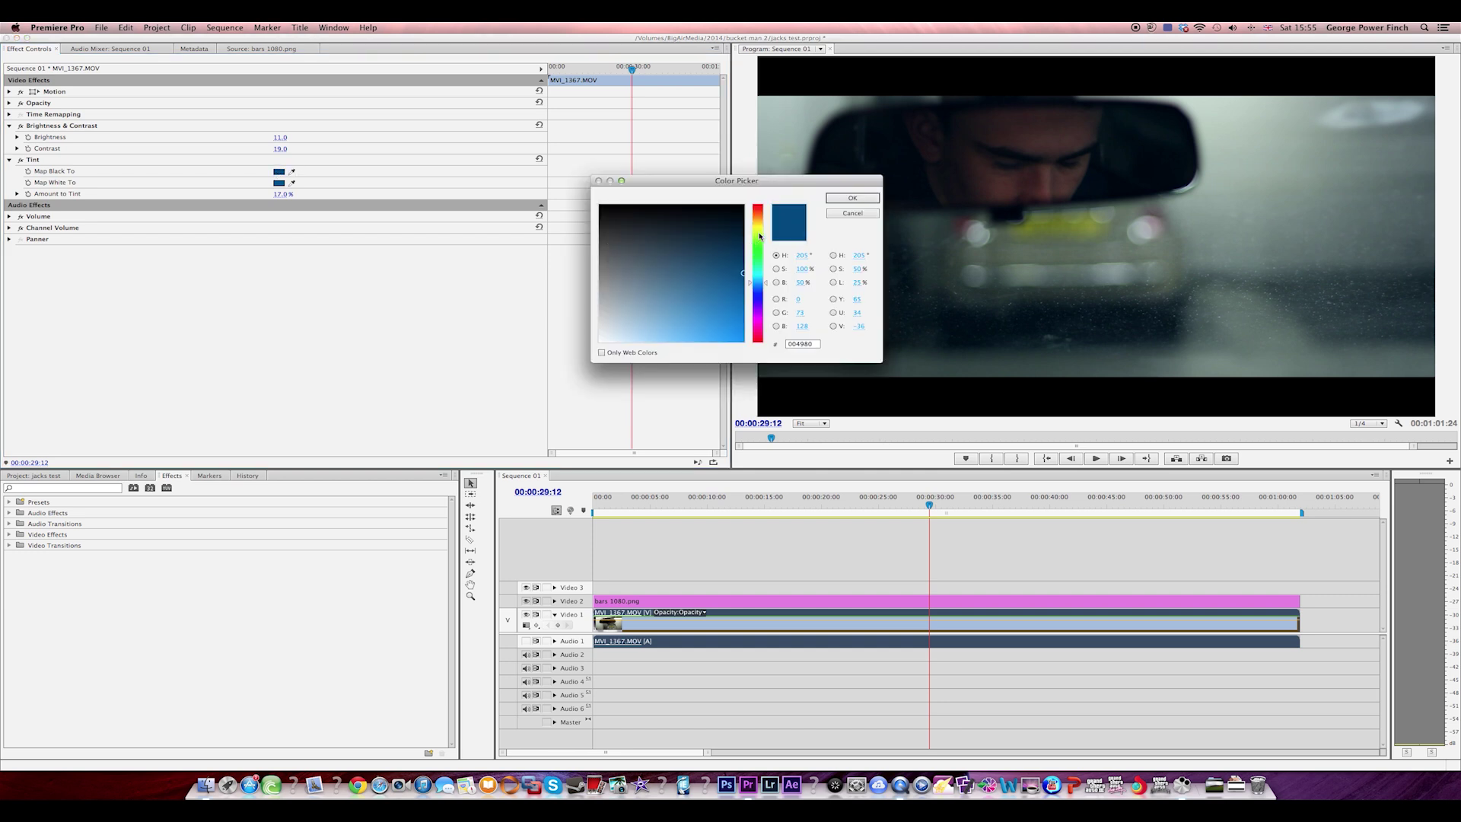
drag(760, 237, 758, 217)
click(852, 198)
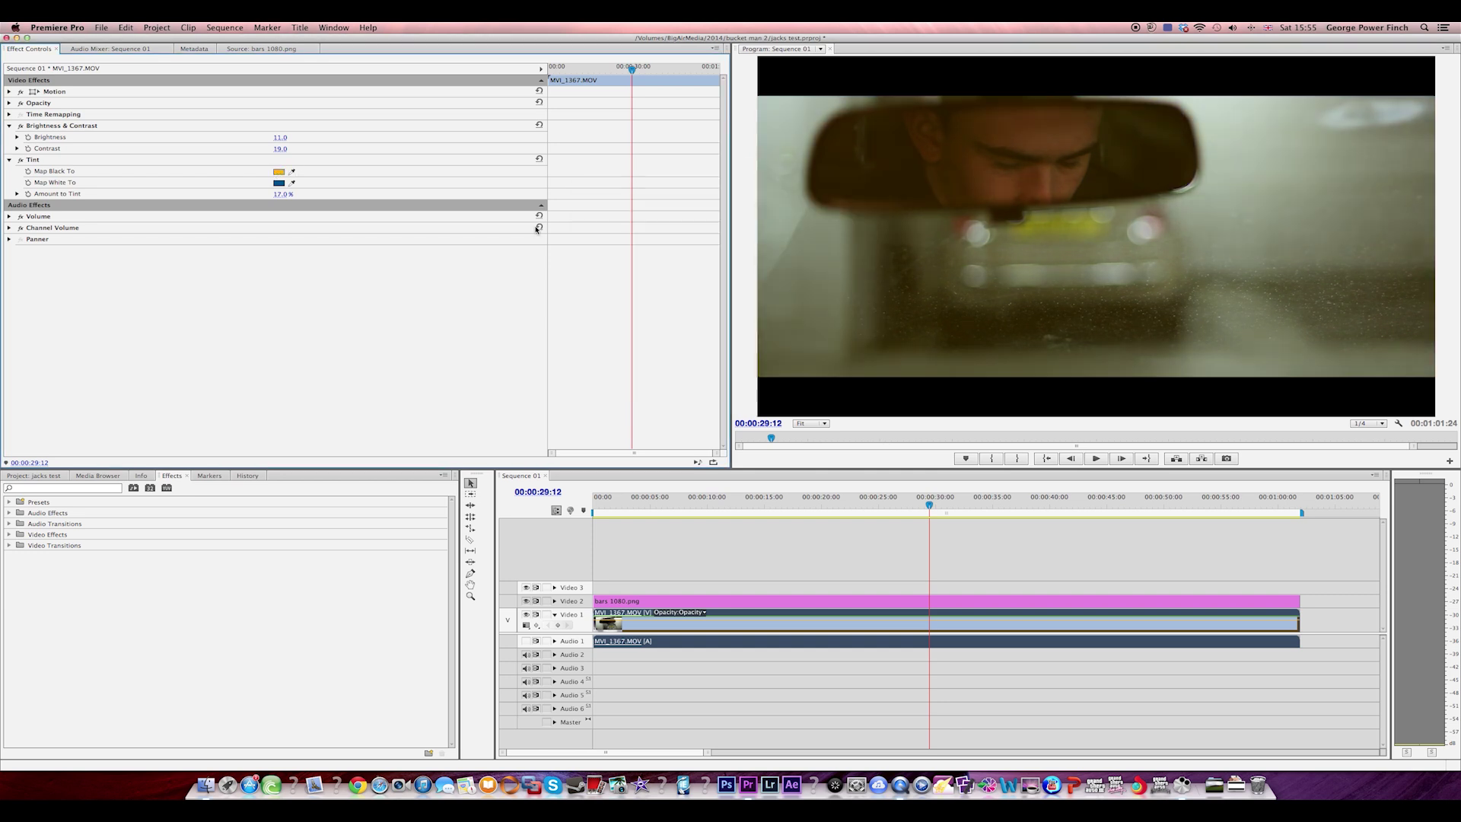
click(279, 183)
mouse_move(758, 283)
mouse_down()
mouse_move(757, 222)
mouse_move(745, 342)
mouse_up()
drag(757, 222, 757, 224)
click(852, 198)
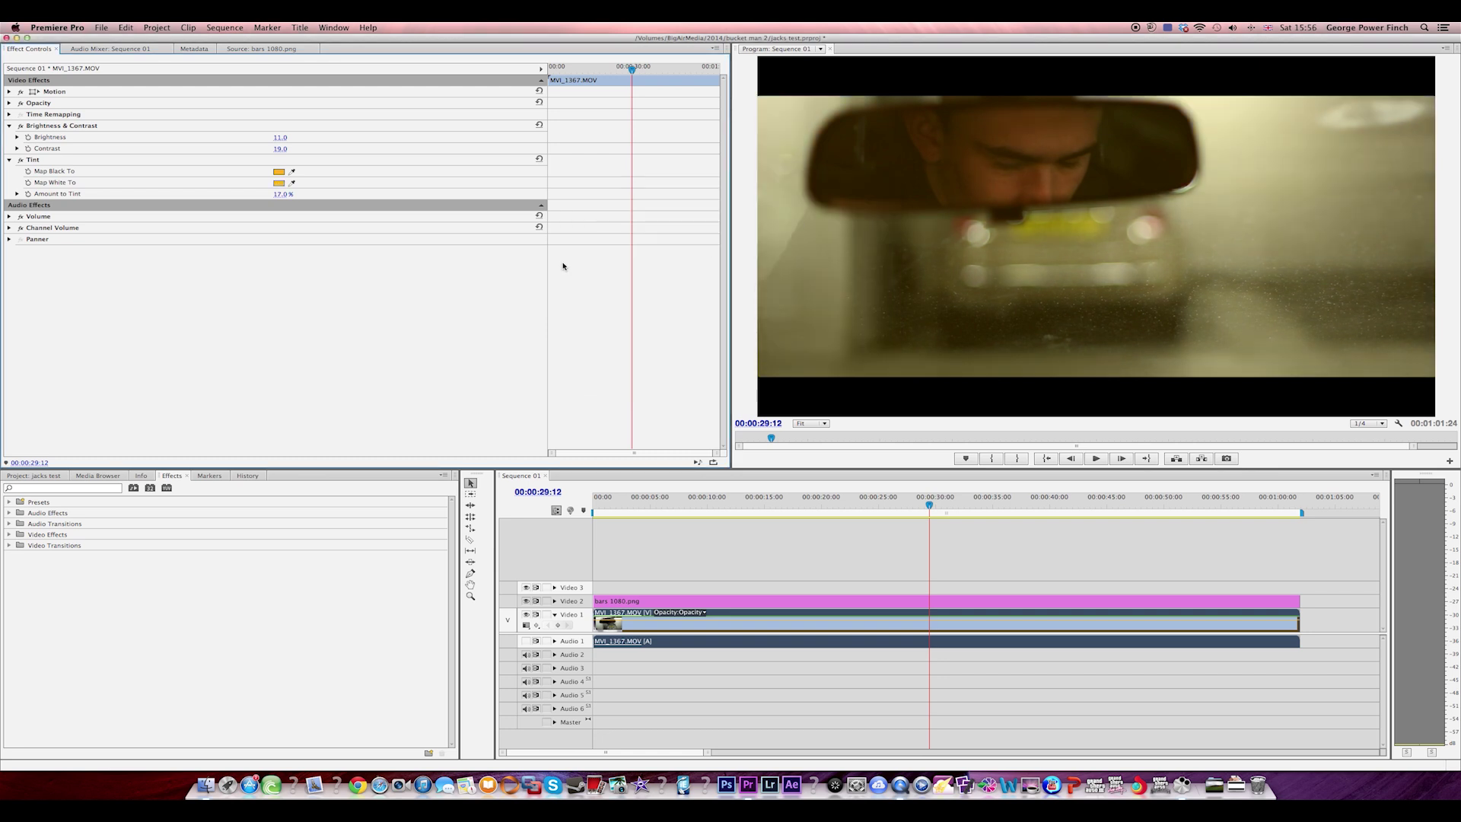
mouse_move(283, 194)
mouse_down()
mouse_move(299, 194)
mouse_move(280, 194)
mouse_up()
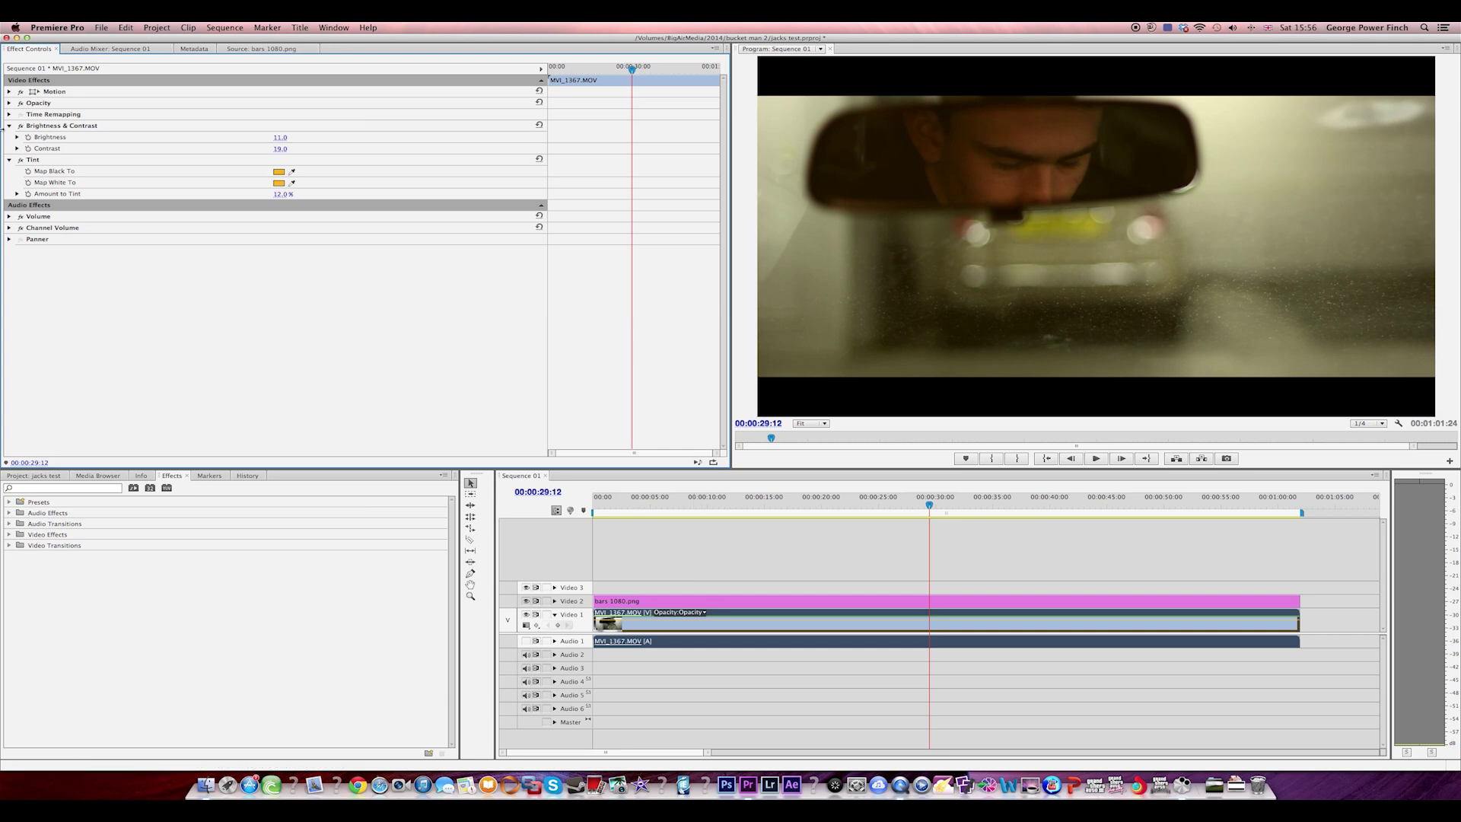
Delete the Tint and Brightness & Contrast effects from MVI_1367.MOV.
click(68, 158)
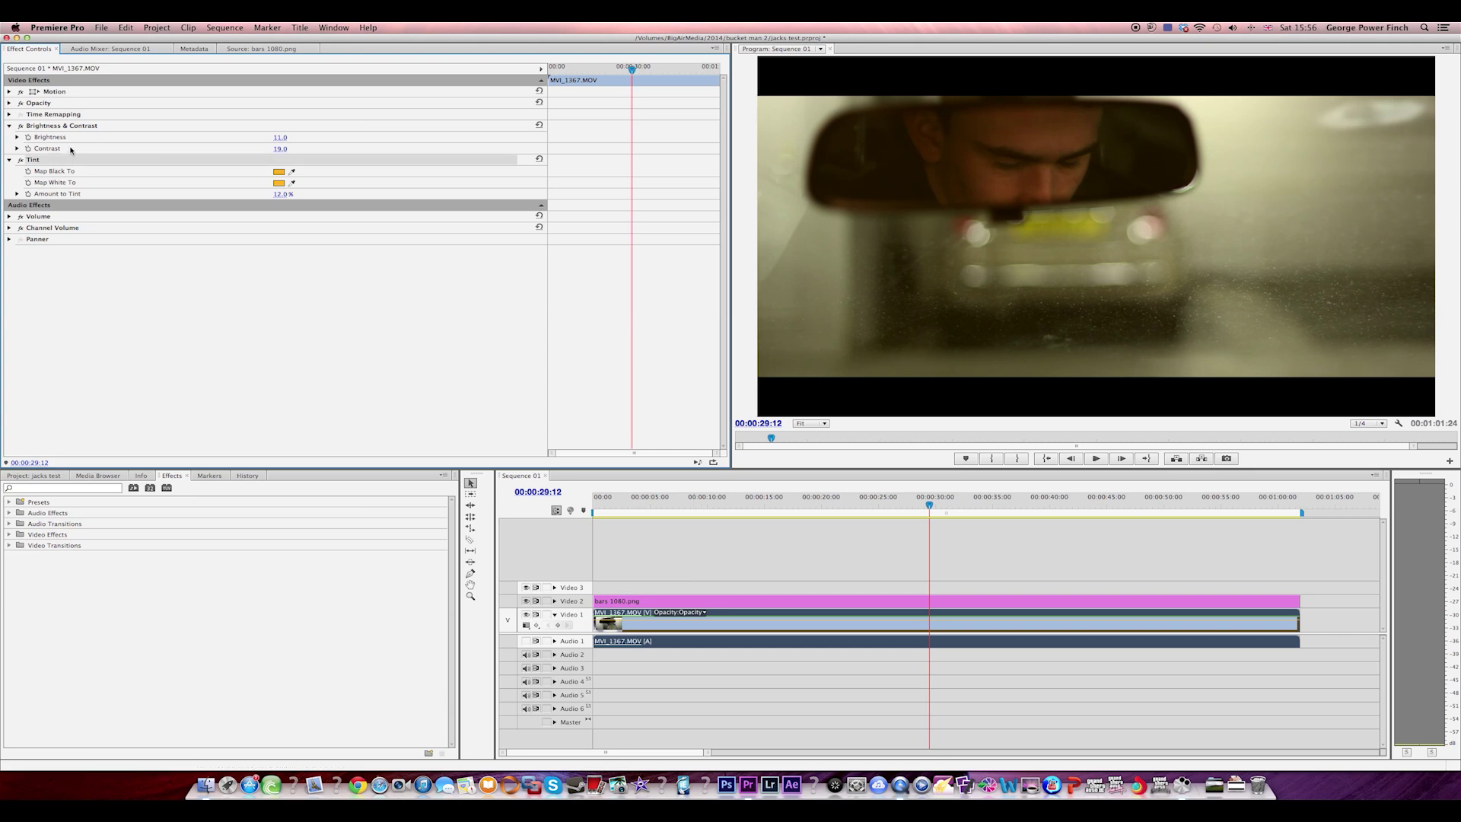
click(84, 127)
key(Delete)
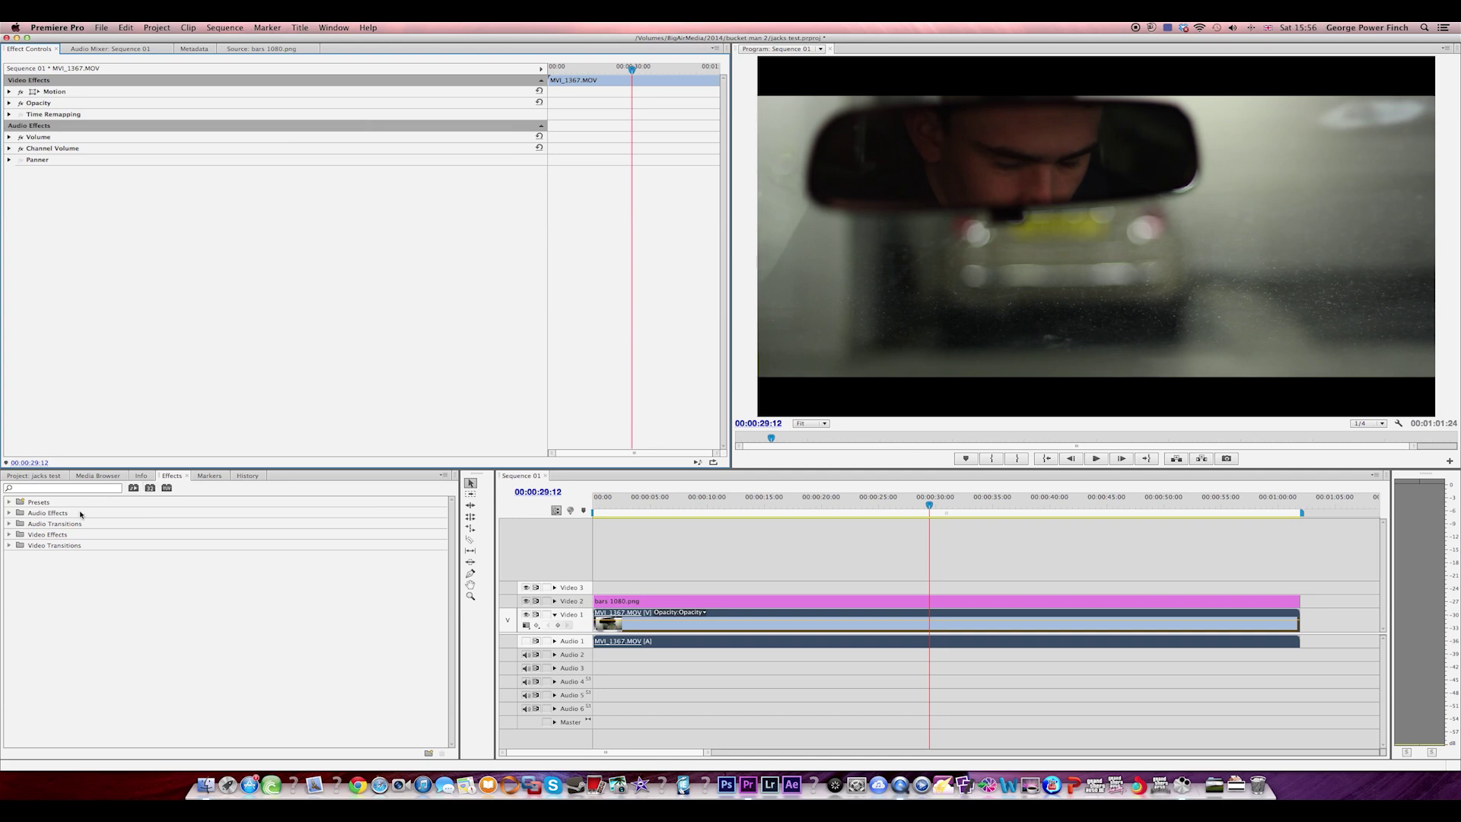
Browse the available video effects, including the Color Correction category, and collapse the list again.
click(9, 535)
scroll(34, 556, down, 5)
scroll(40, 564, up, 5)
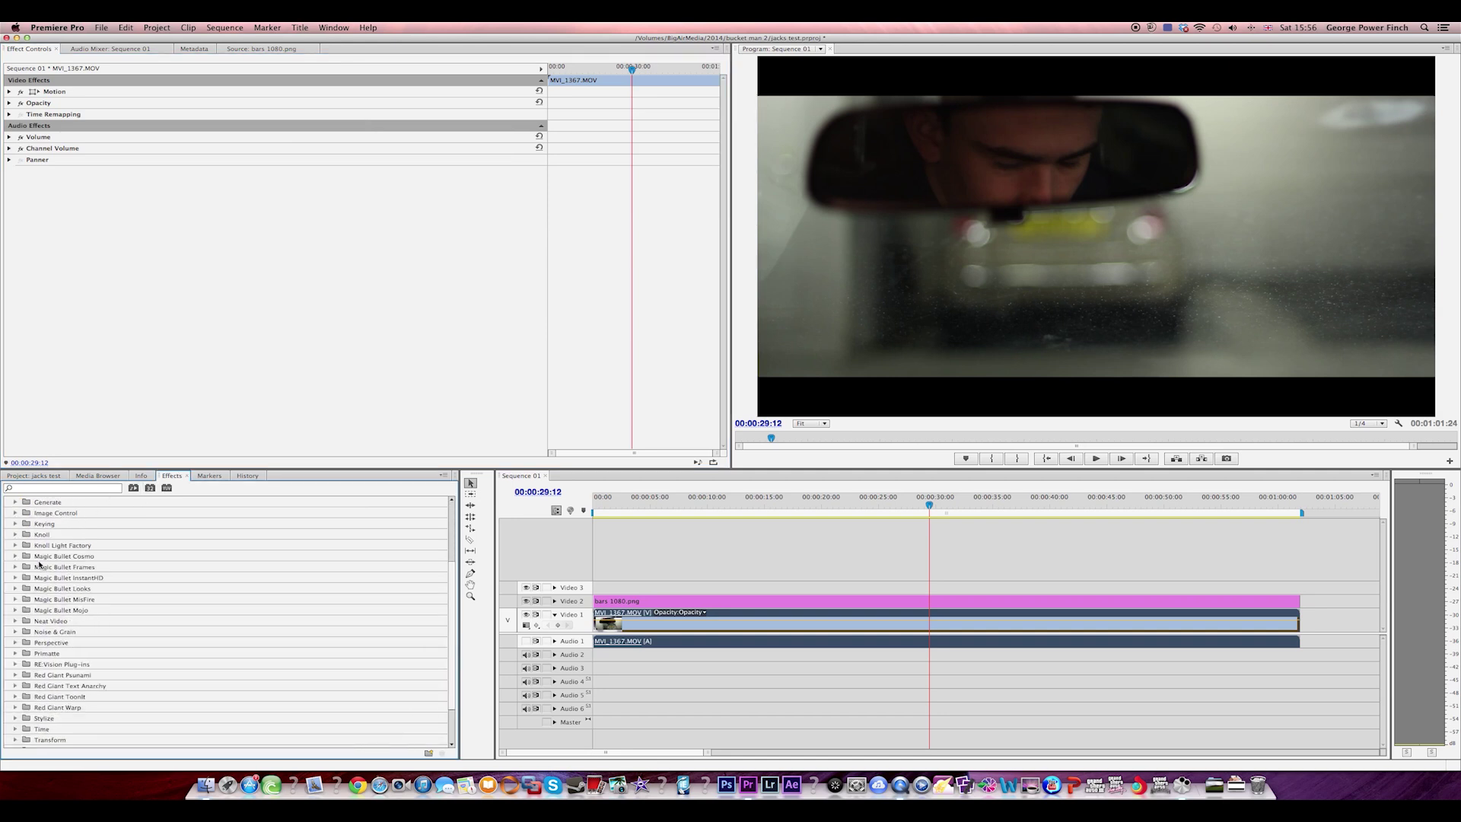
click(15, 578)
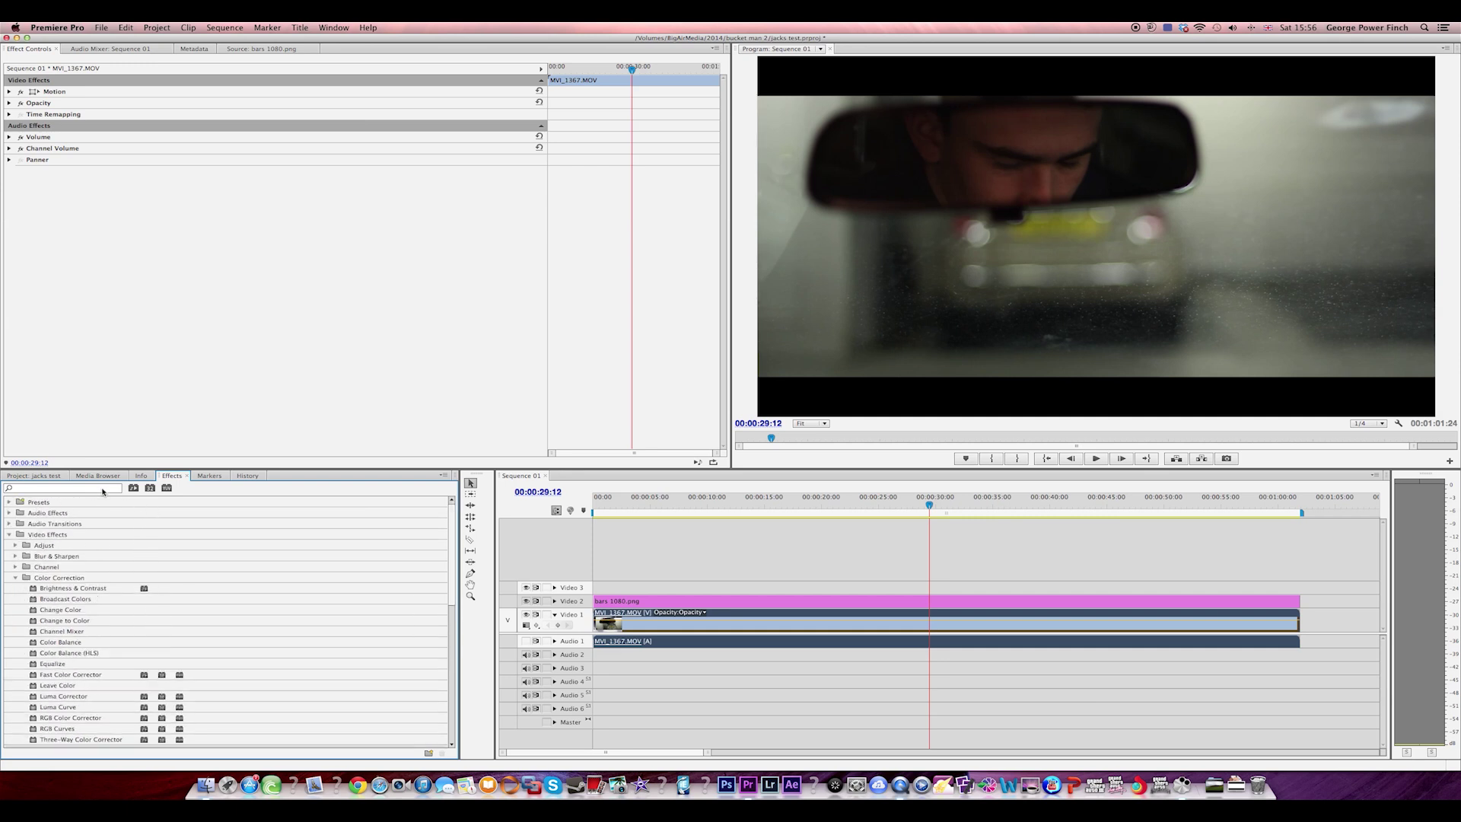
click(10, 535)
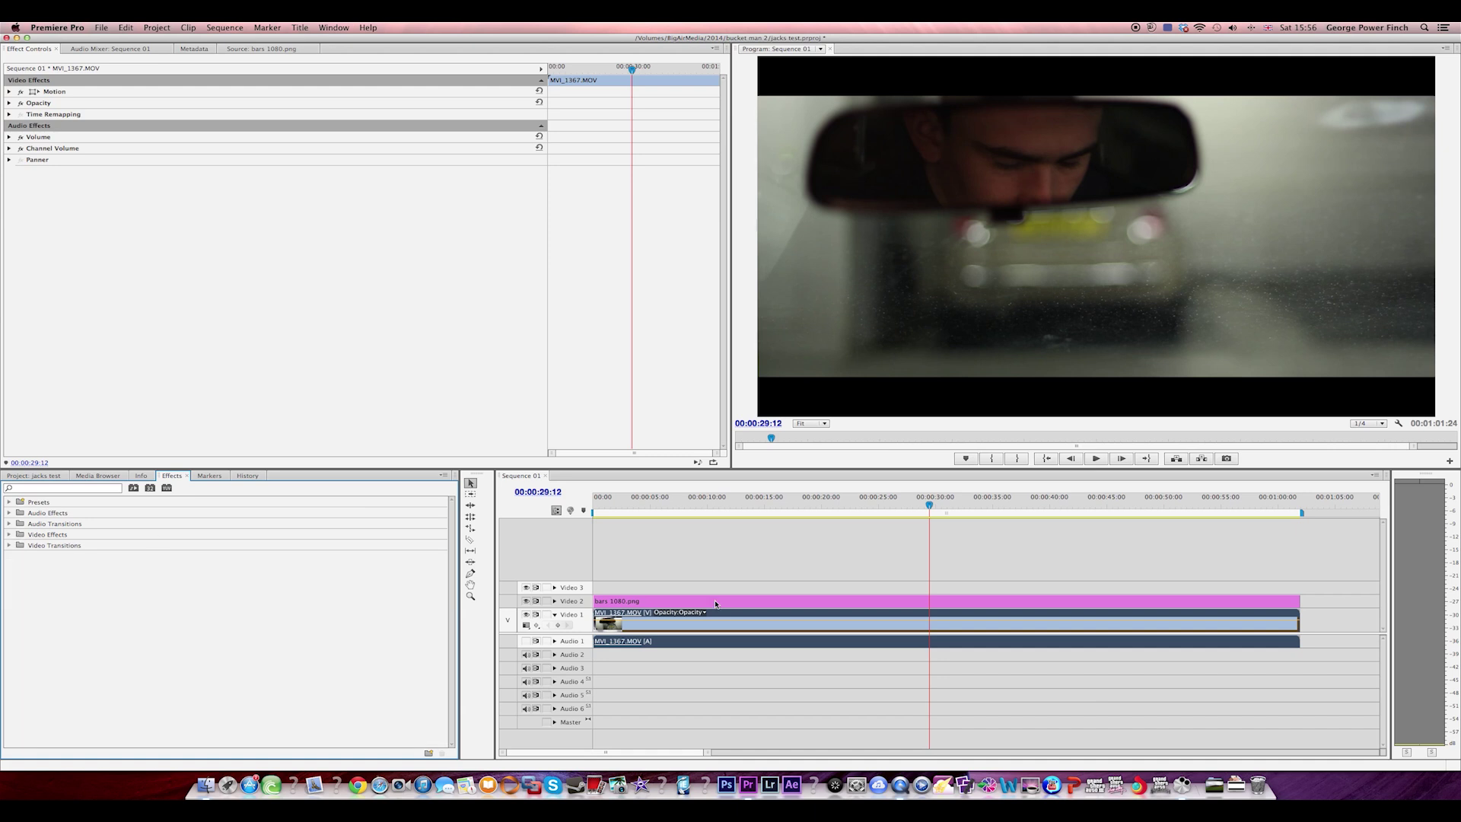
Delete the bars 1080.png overlay to compare the uncropped frame, and undo the deletion.
drag(896, 574, 1040, 673)
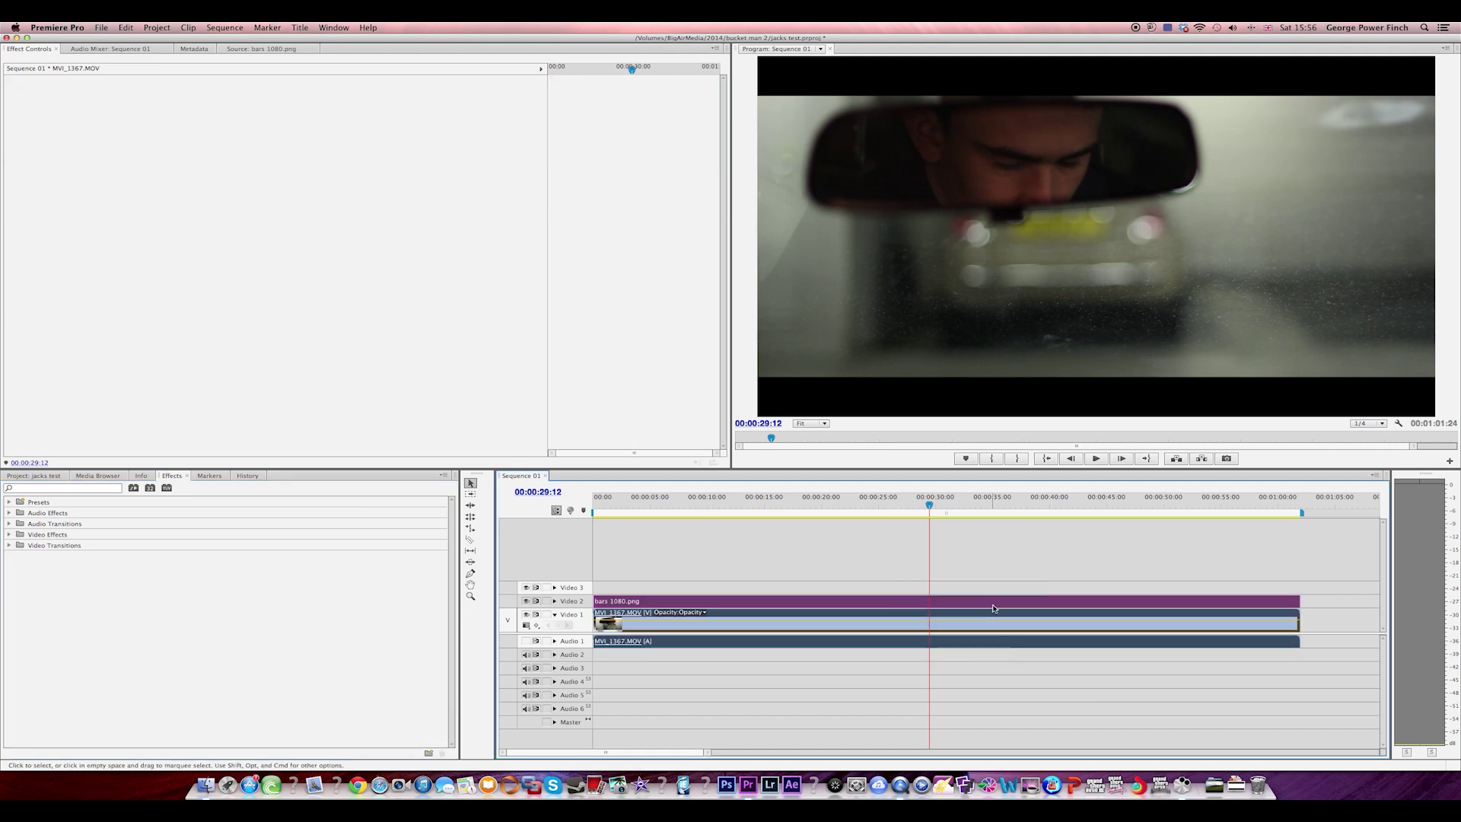
click(993, 608)
click(967, 600)
key(Delete)
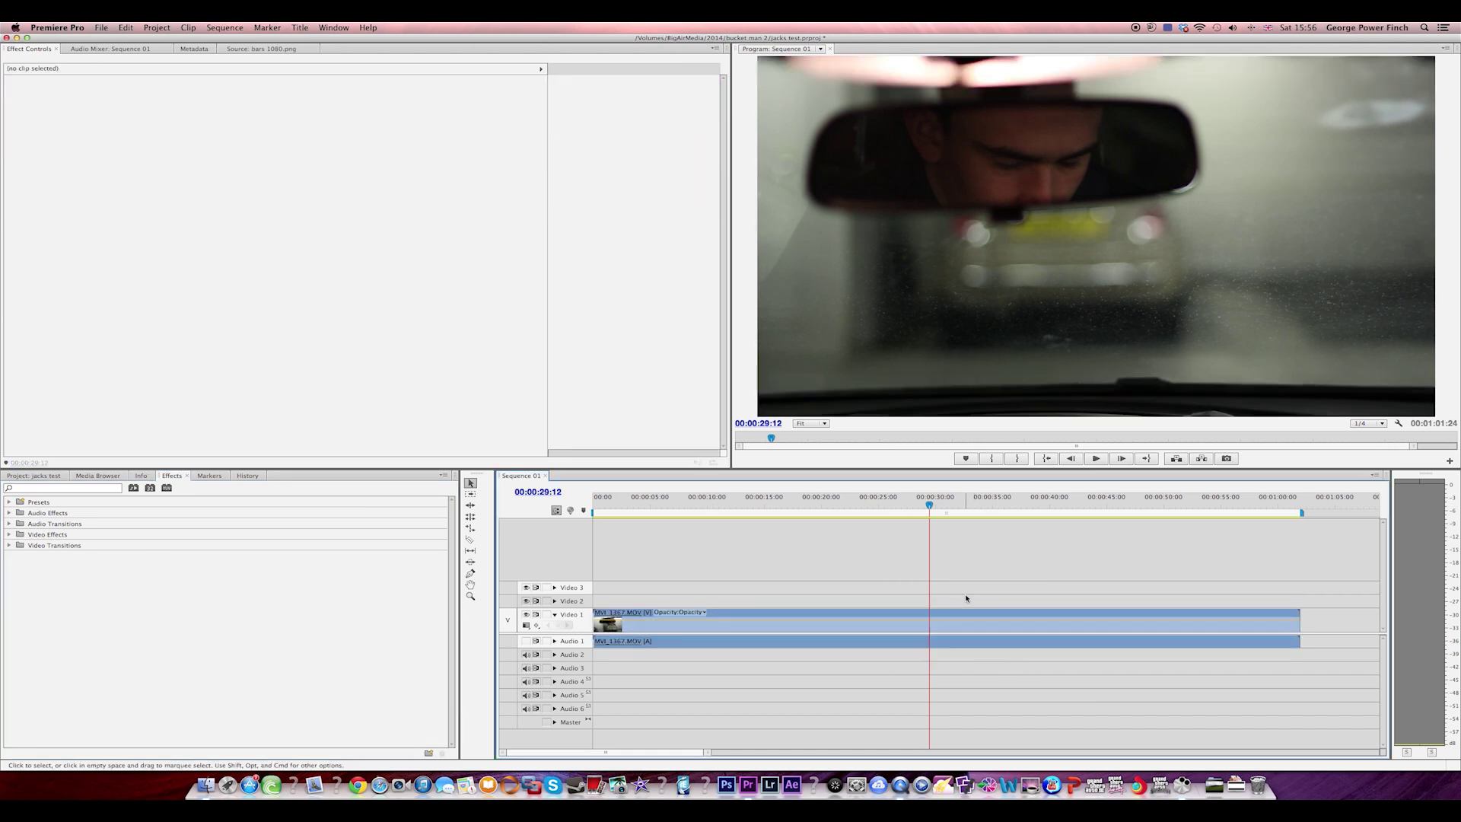
key(super+z)
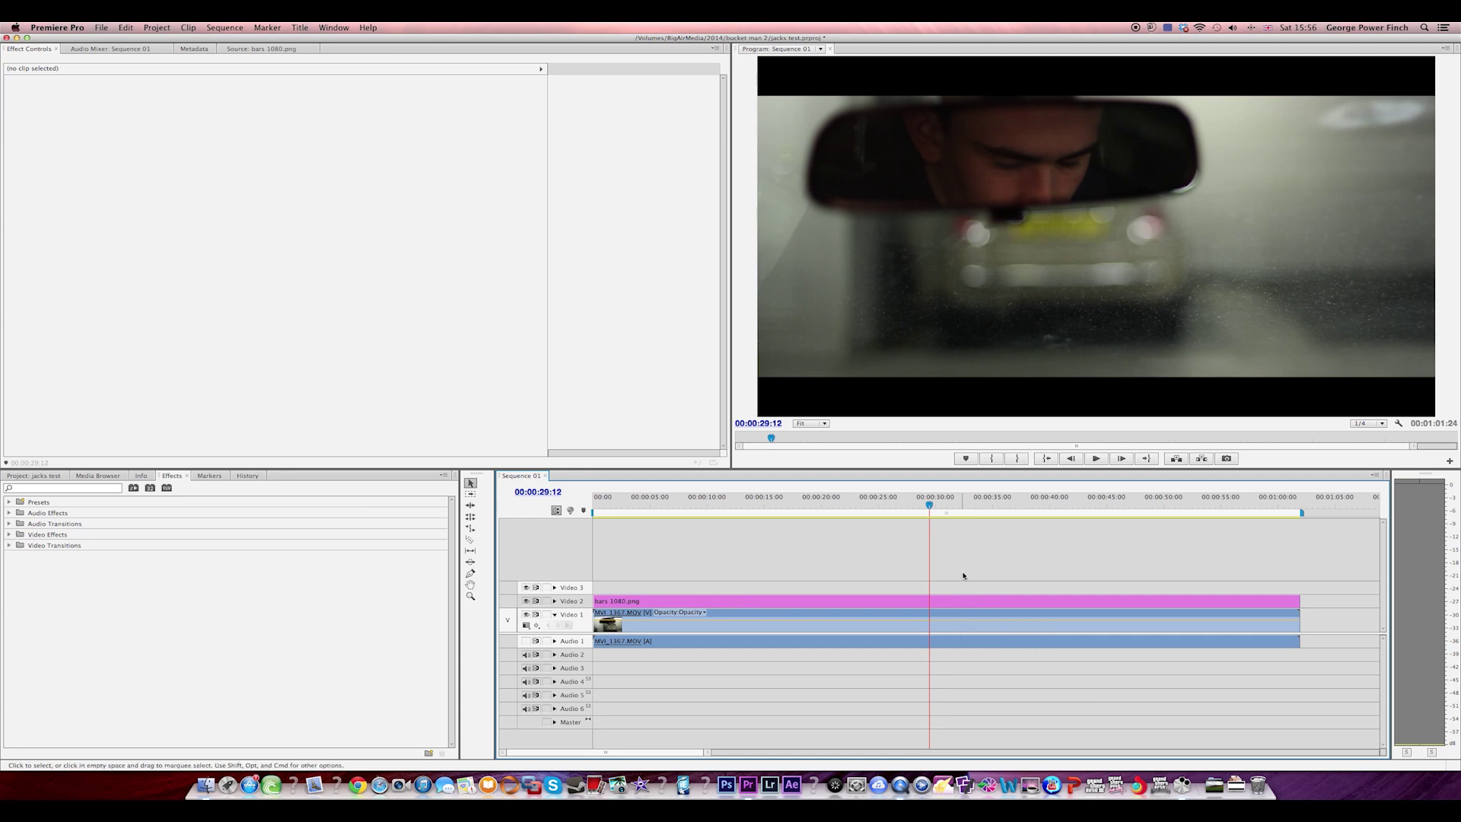